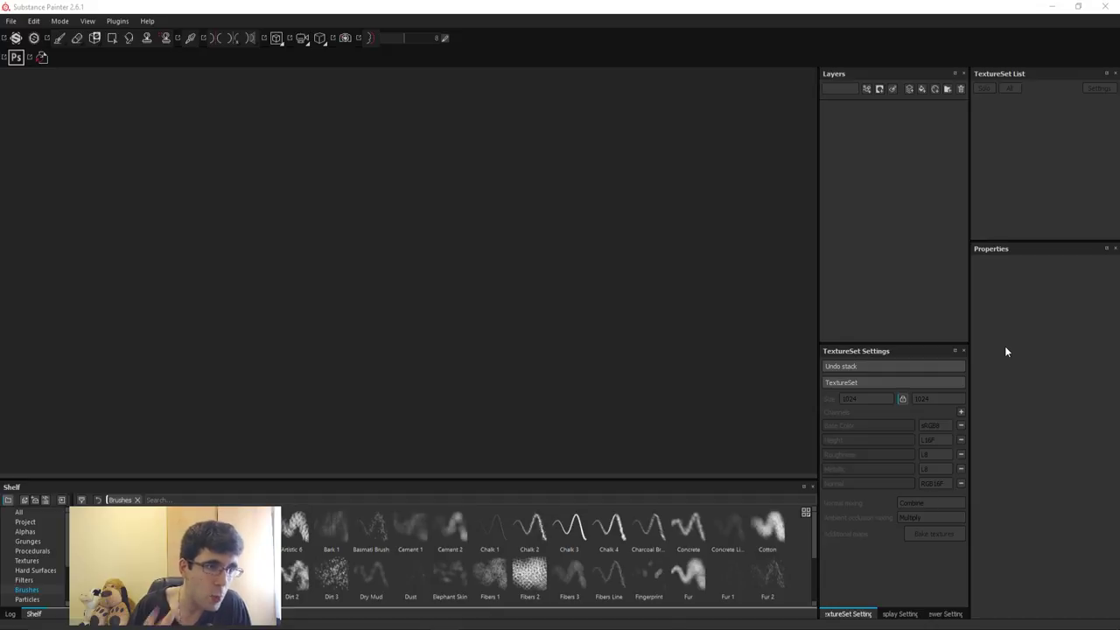
Step: Start a new project, keeping the PBR - Metallic Roughness template
left_click(9, 21)
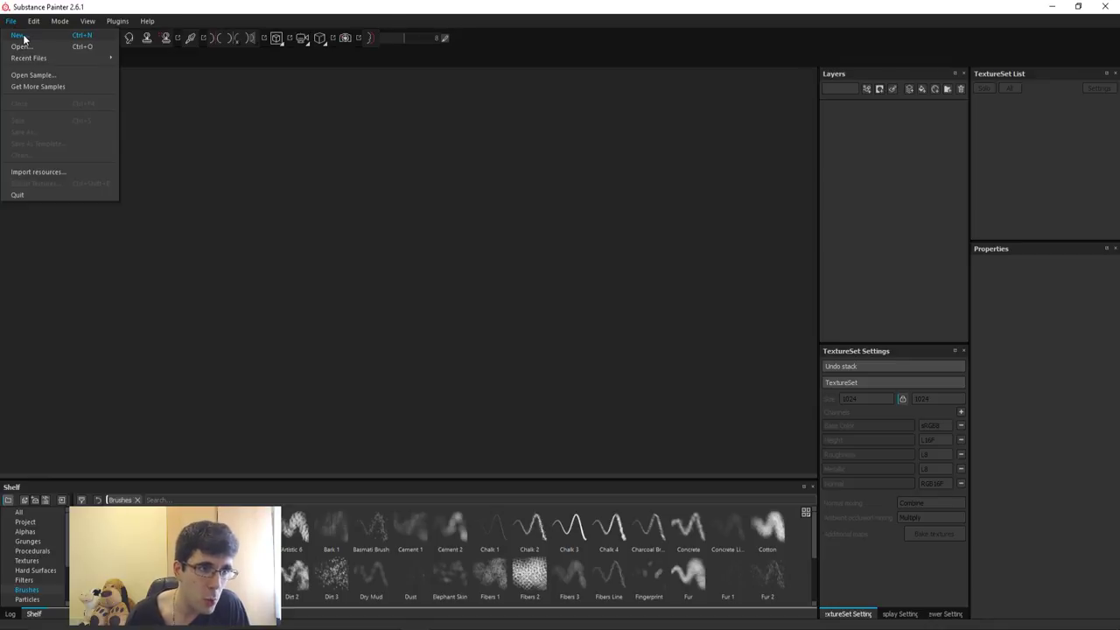
left_click(20, 35)
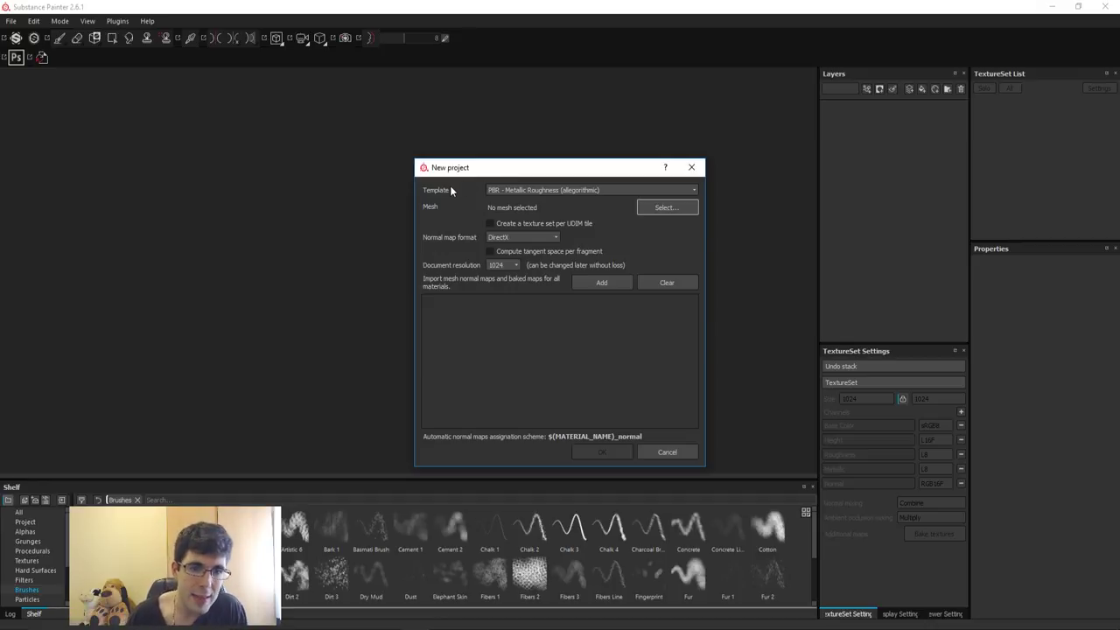
left_click(544, 189)
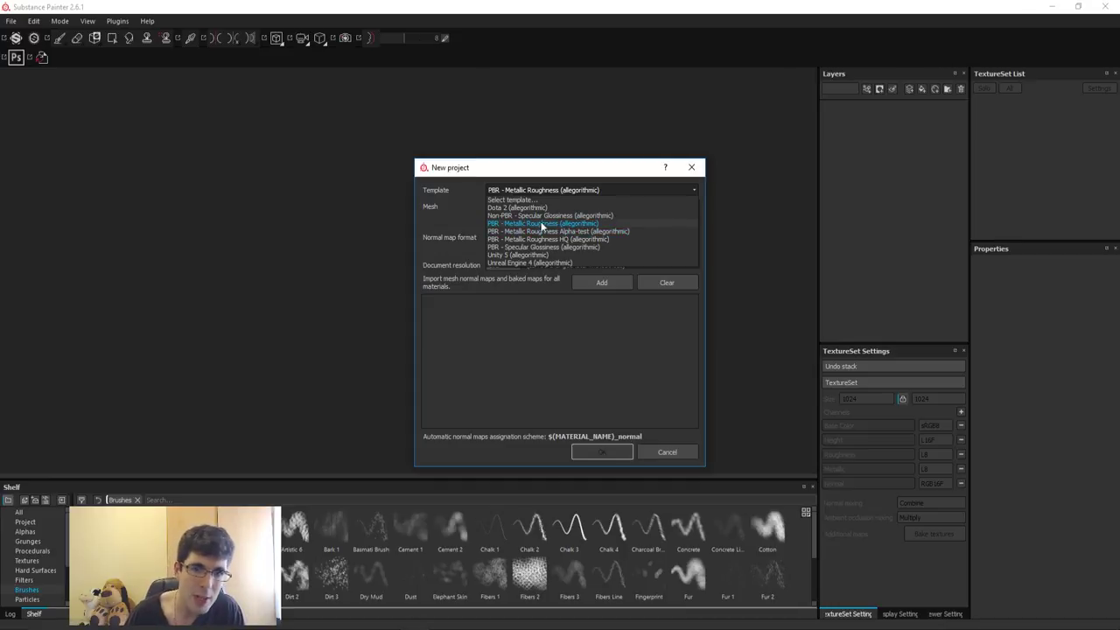
left_click(579, 223)
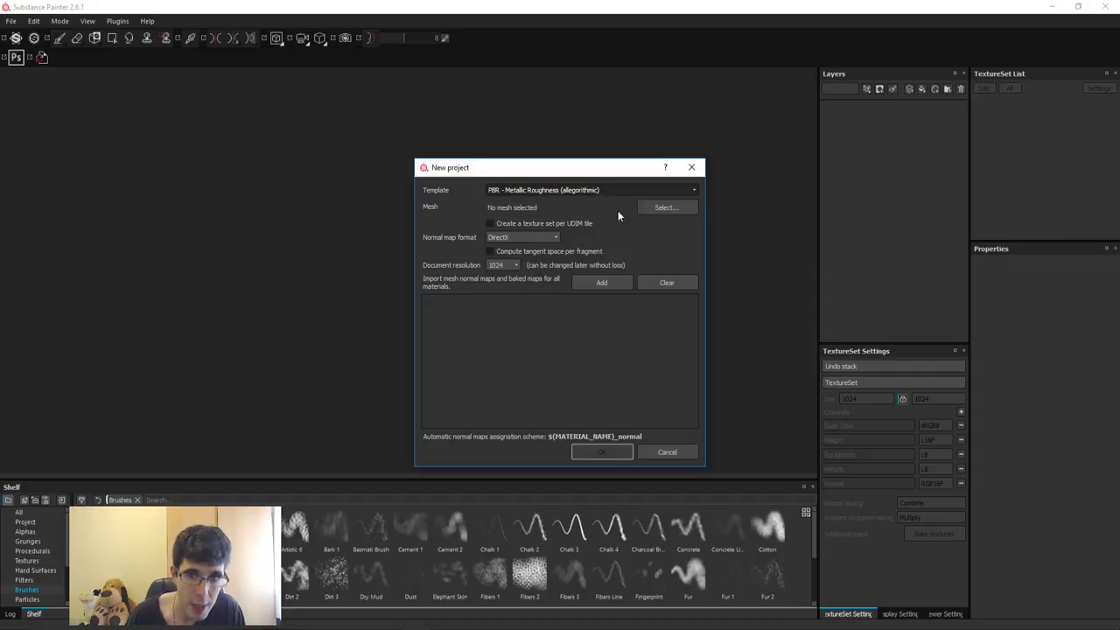
Step: Load pantalon_mid_completo.fbx from the Escritorio folder as the project mesh
left_click(670, 210)
left_click(465, 340)
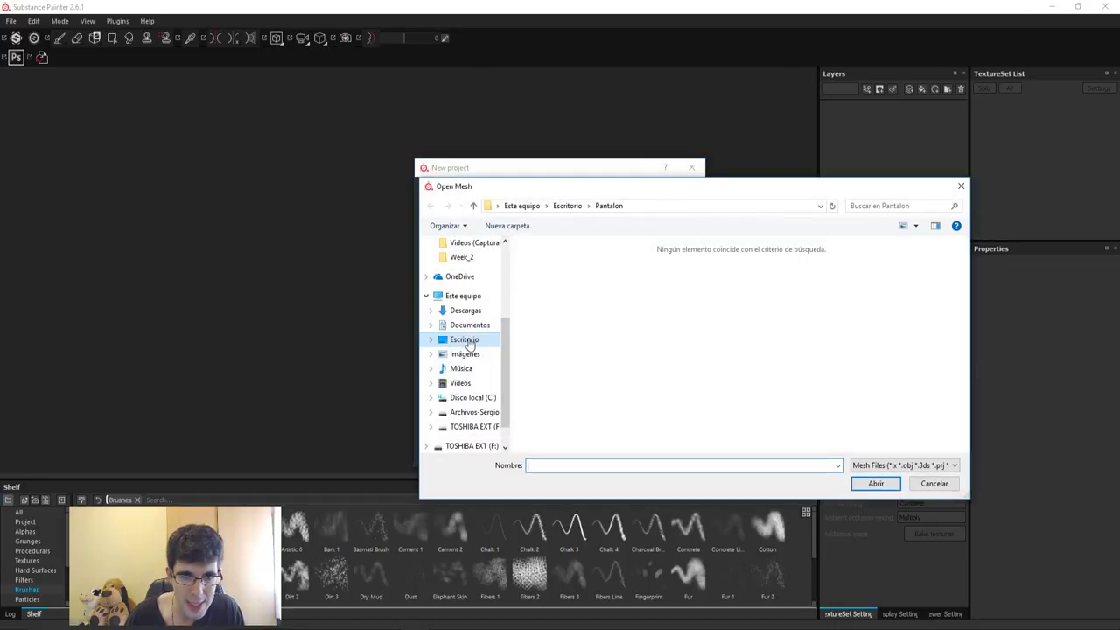
left_click(748, 280)
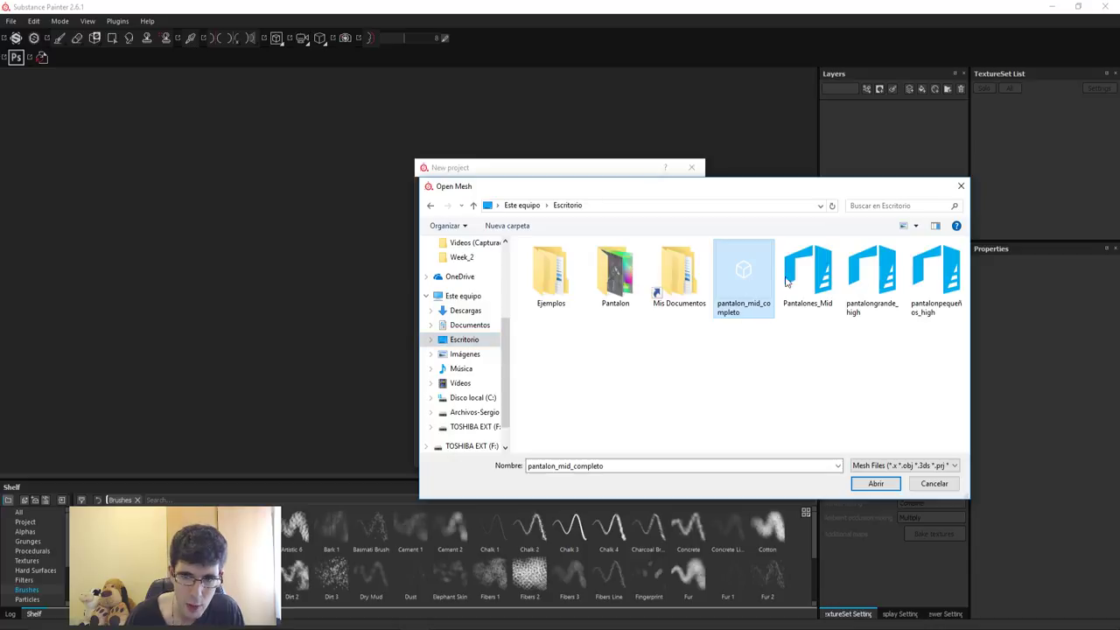
left_click(871, 482)
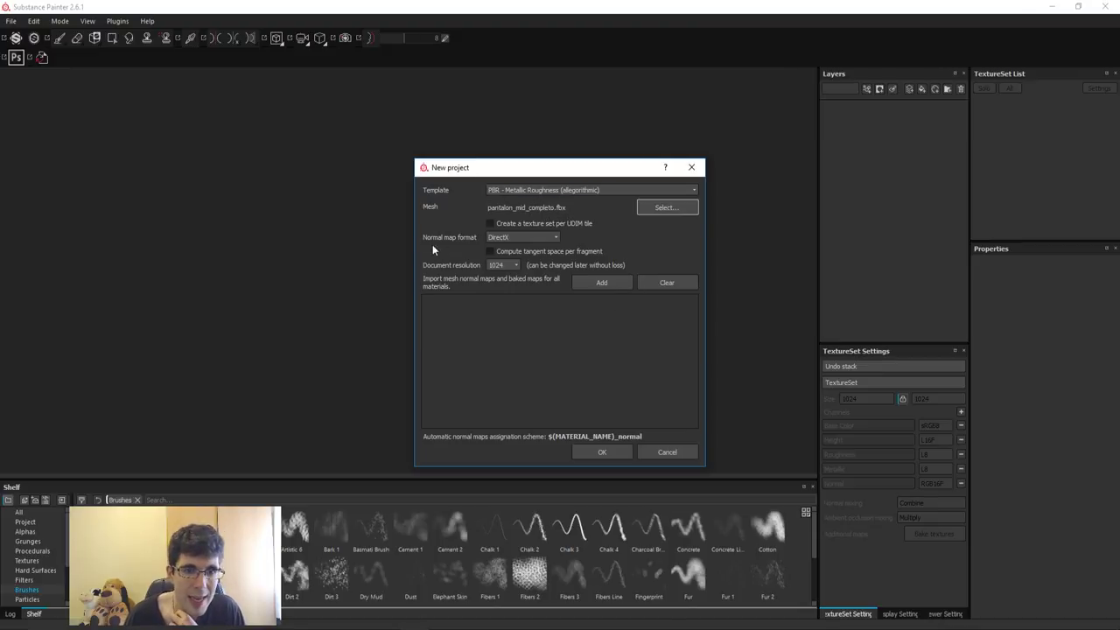
Step: Keep DirectX as the normal map format and set document resolution to 2048
left_click(506, 237)
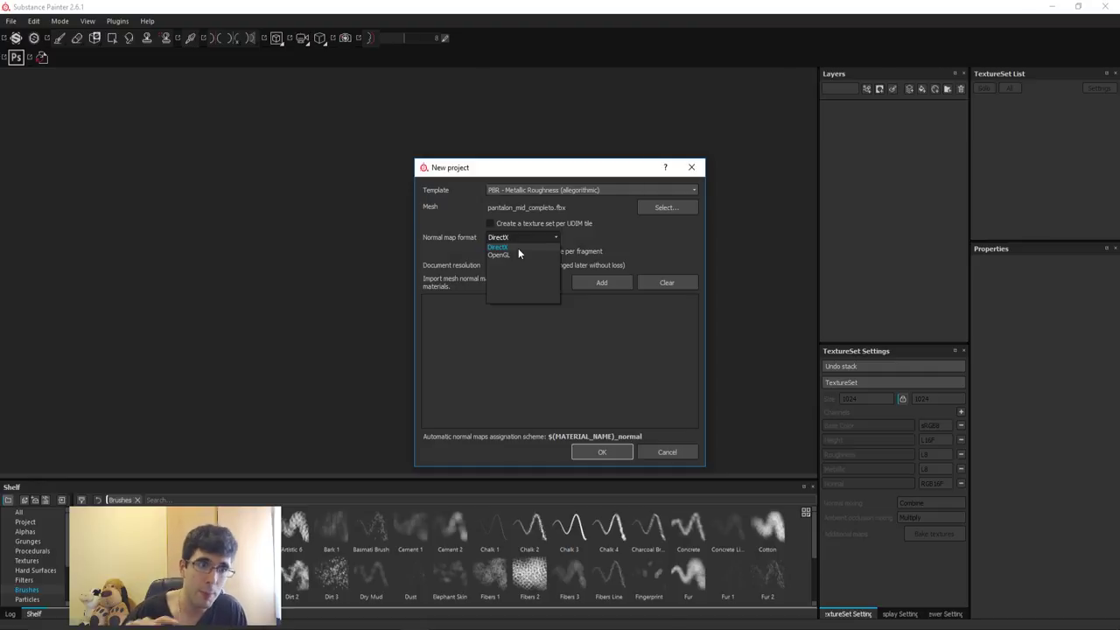
left_click(518, 247)
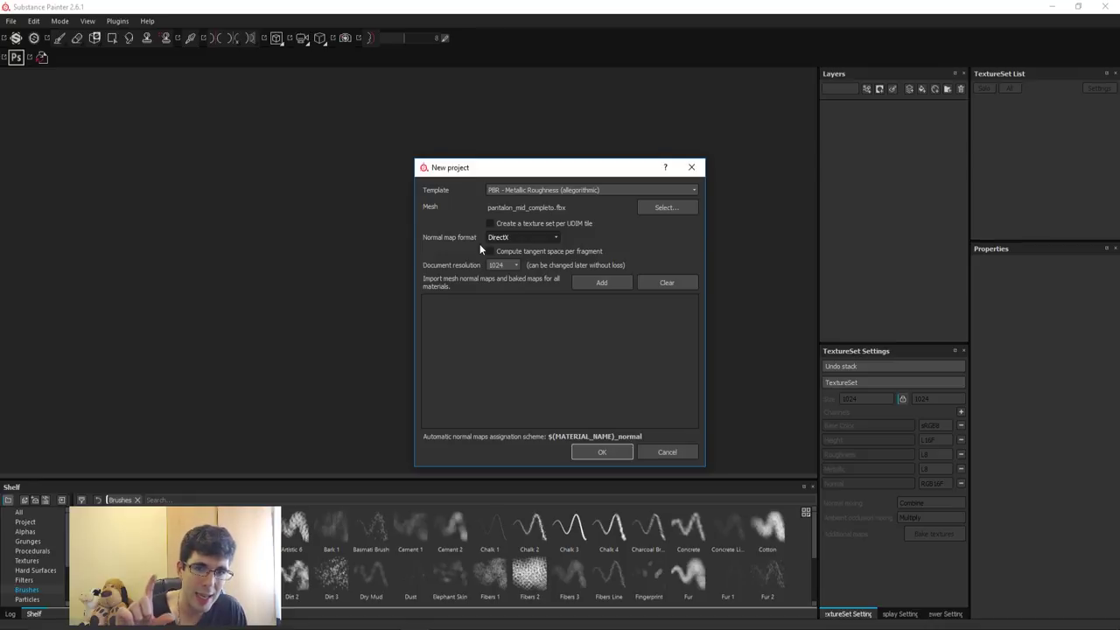
left_click(504, 238)
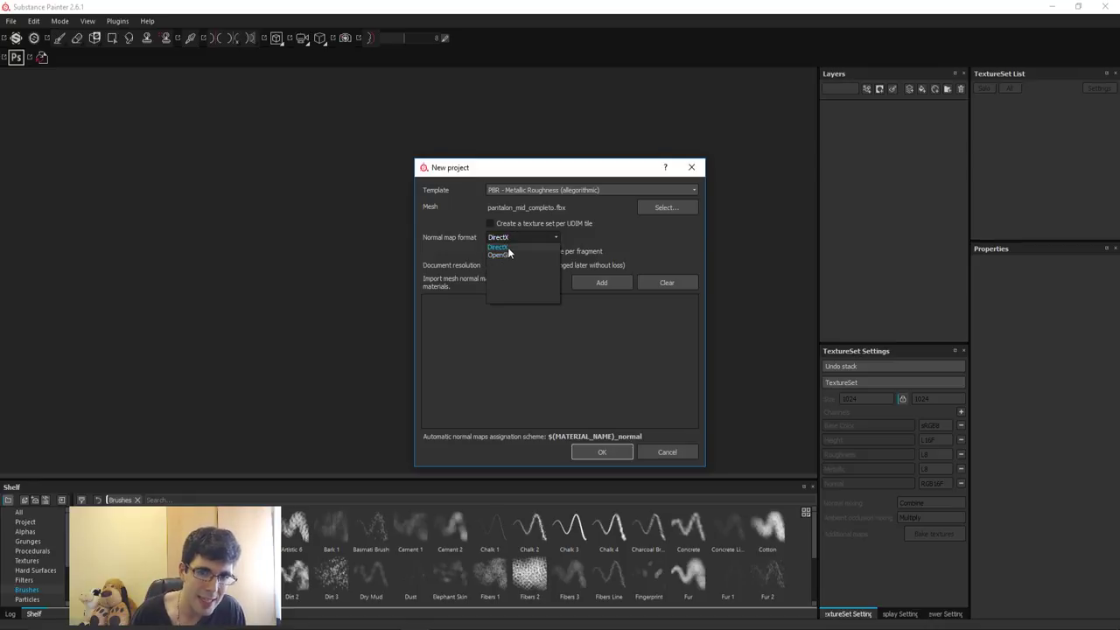
left_click(471, 253)
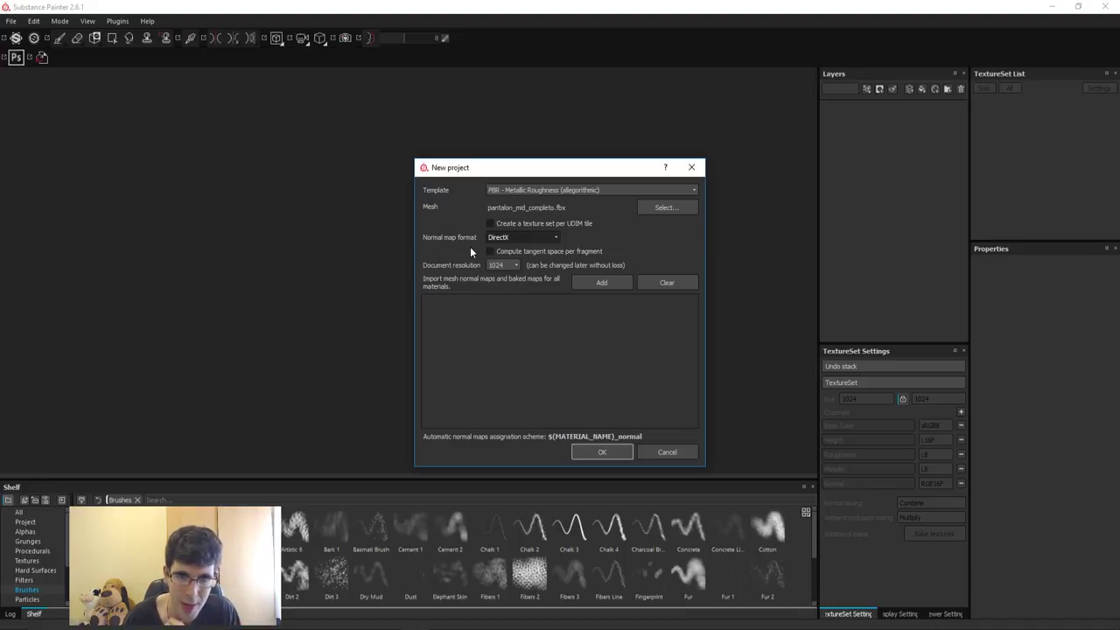
left_click(573, 225)
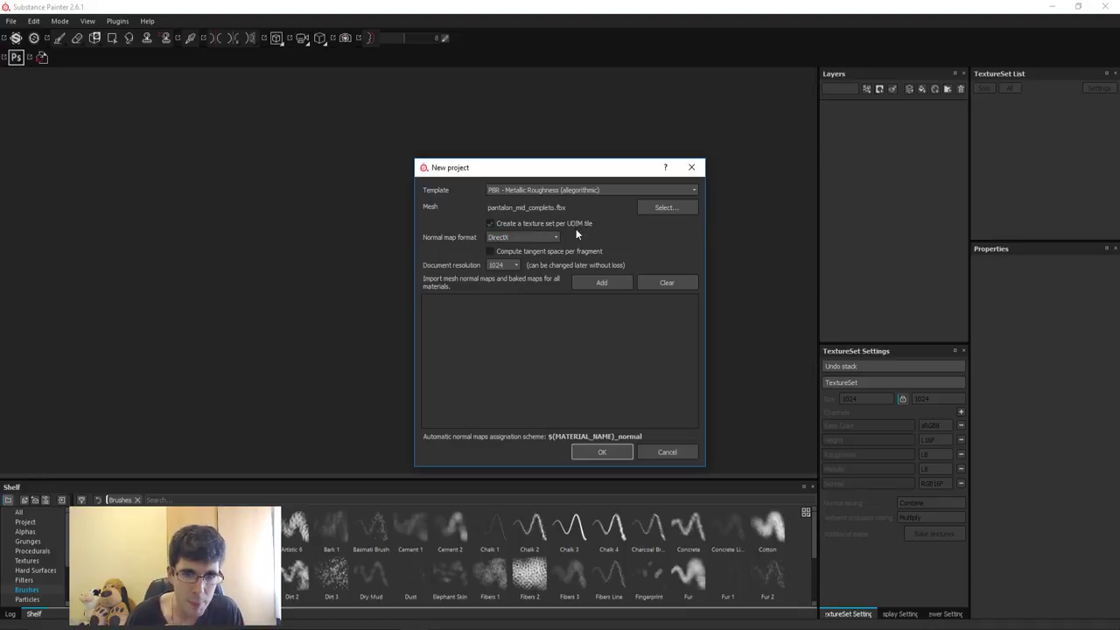
left_click(501, 265)
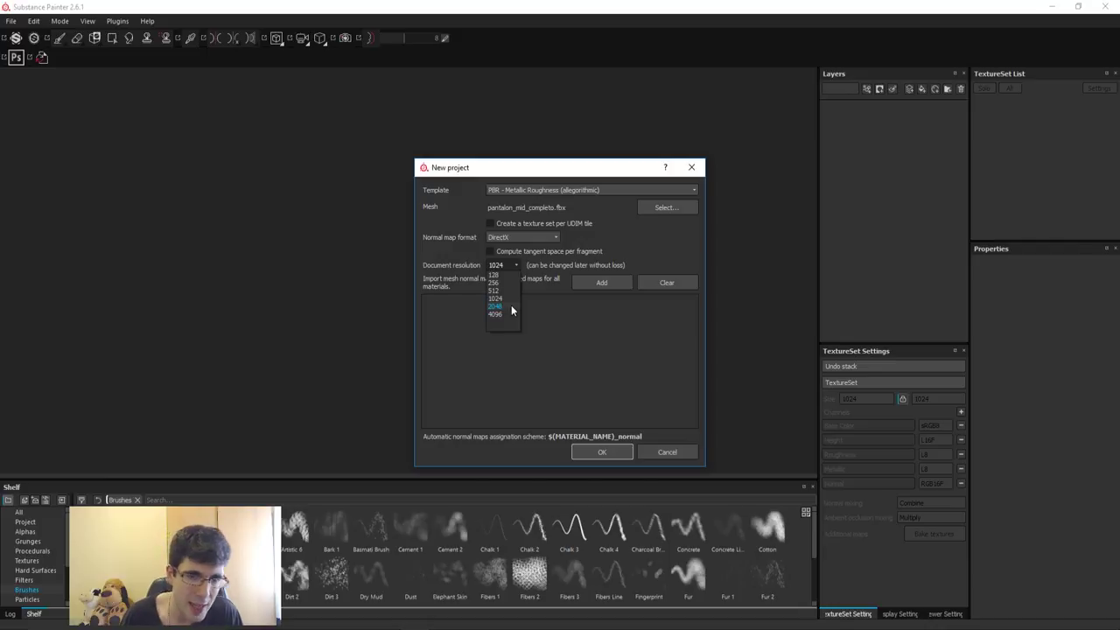
left_click(511, 306)
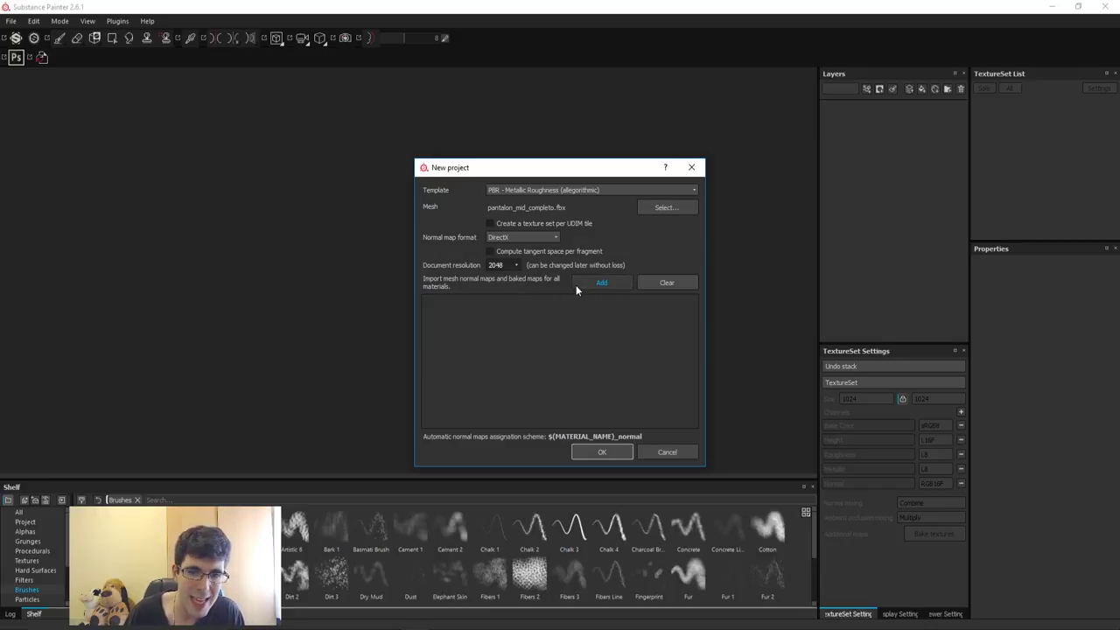
Step: Import all six Pantalon baked map images and create the project
left_click(602, 283)
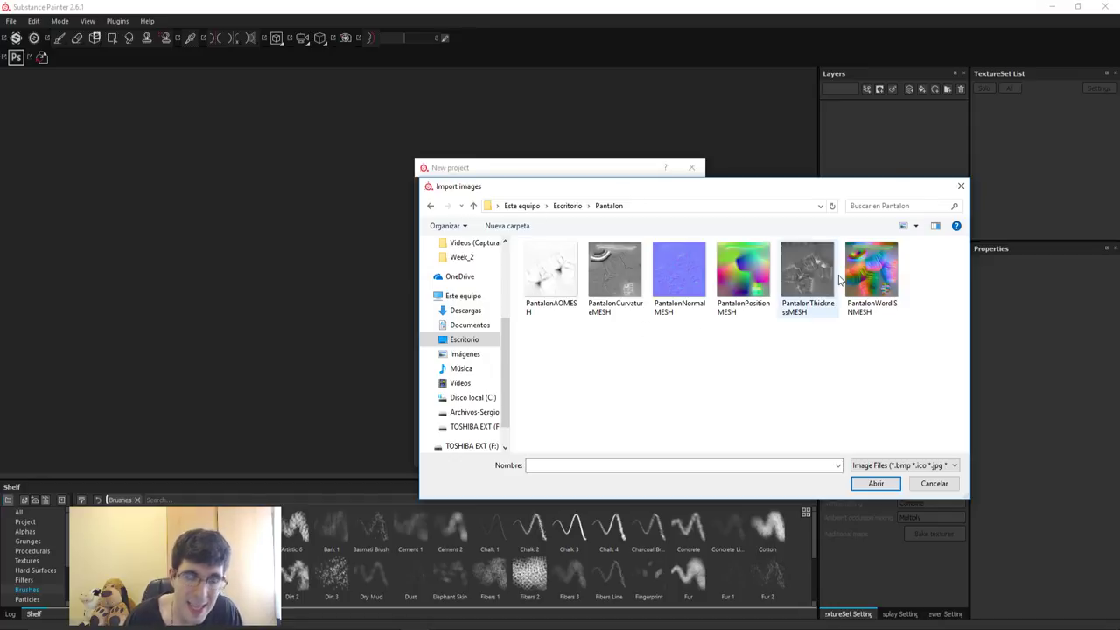
mouse_move(806, 276)
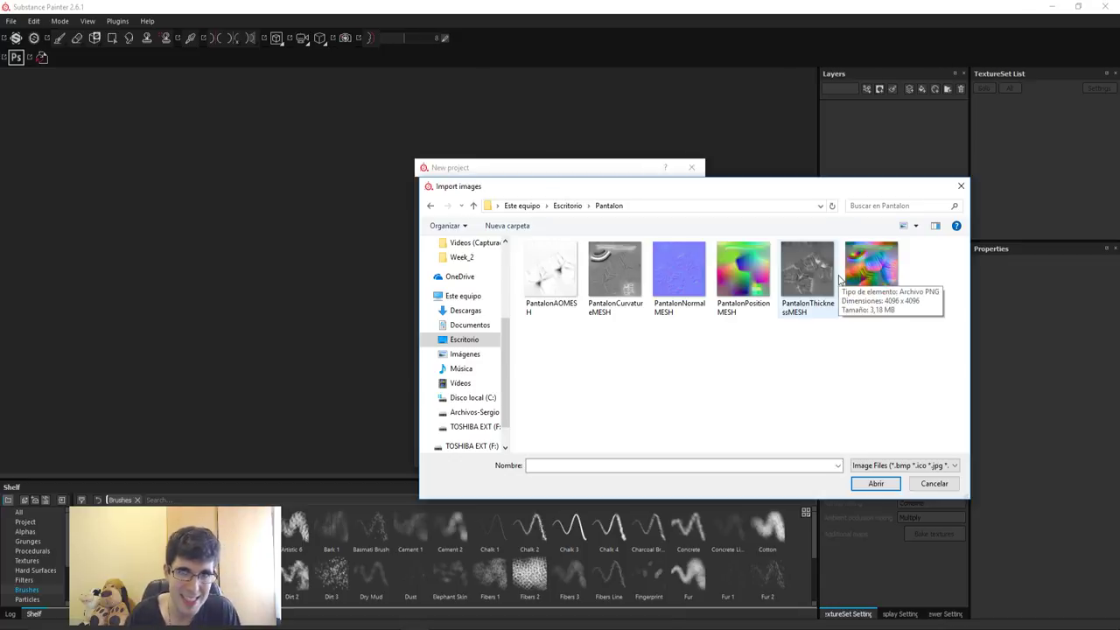
left_click_drag(919, 262, 525, 289)
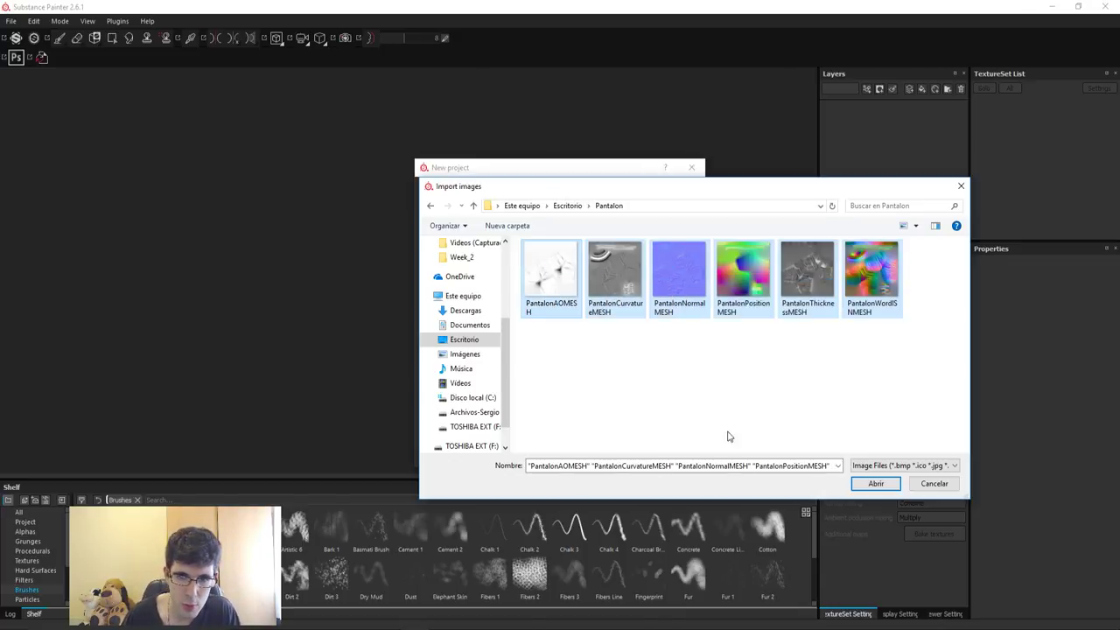
left_click(862, 483)
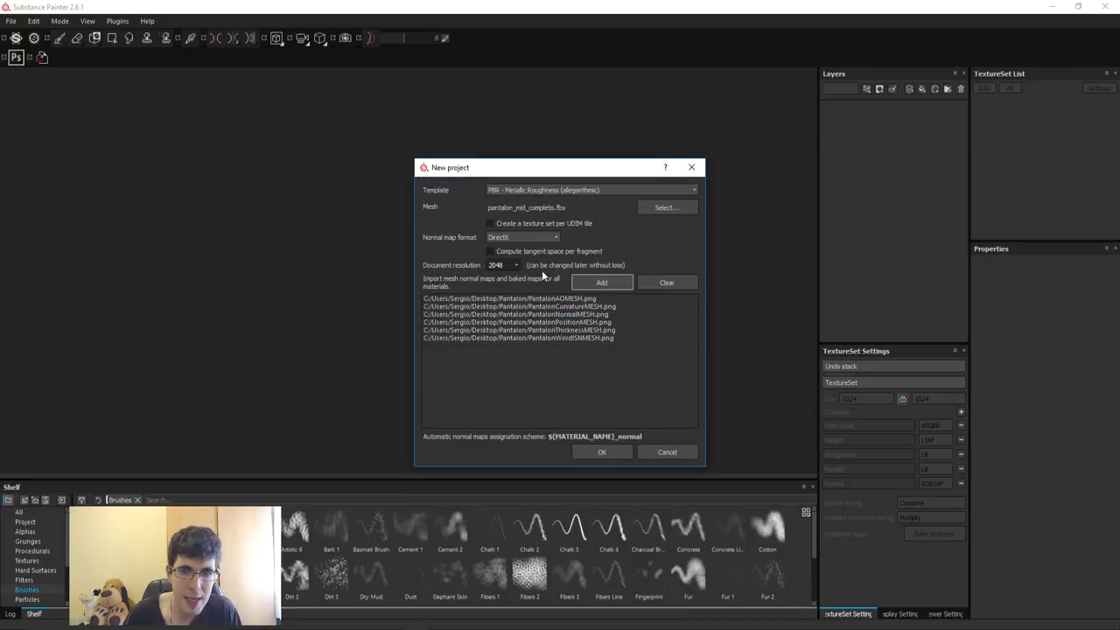
left_click(591, 453)
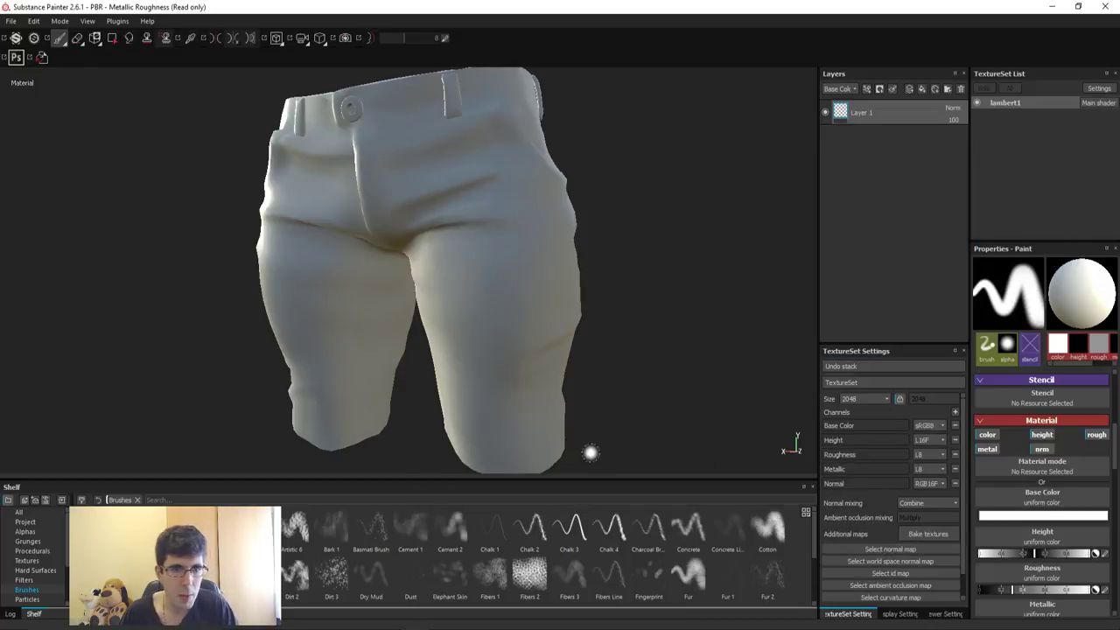
Step: Orbit the pants and switch to the split 3D model / 2D UV layout view
mouse_move(491, 371)
left_mouse_down("alt")
mouse_move(504, 250)
mouse_move(510, 306)
mouse_move(545, 315)
mouse_move(500, 233)
mouse_move(268, 245)
left_mouse_up("alt")
mouse_move(551, 312)
left_mouse_down("alt")
mouse_move(370, 317)
mouse_move(541, 294)
left_mouse_up("alt")
key("F3")
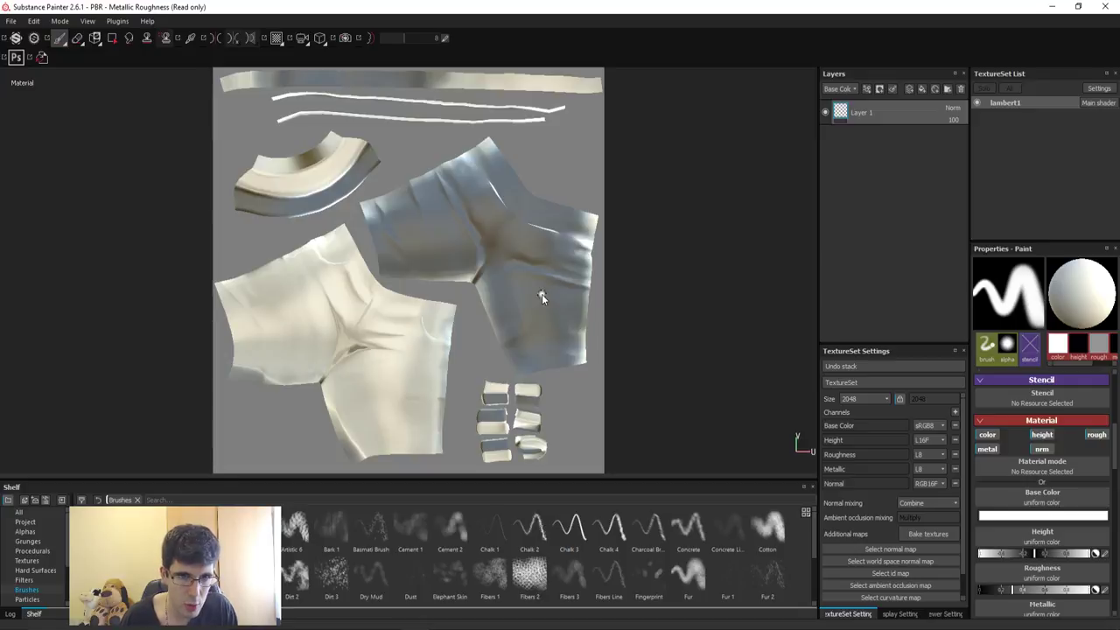
key("F1")
middle_click_drag(229, 238, 236, 244, "alt")
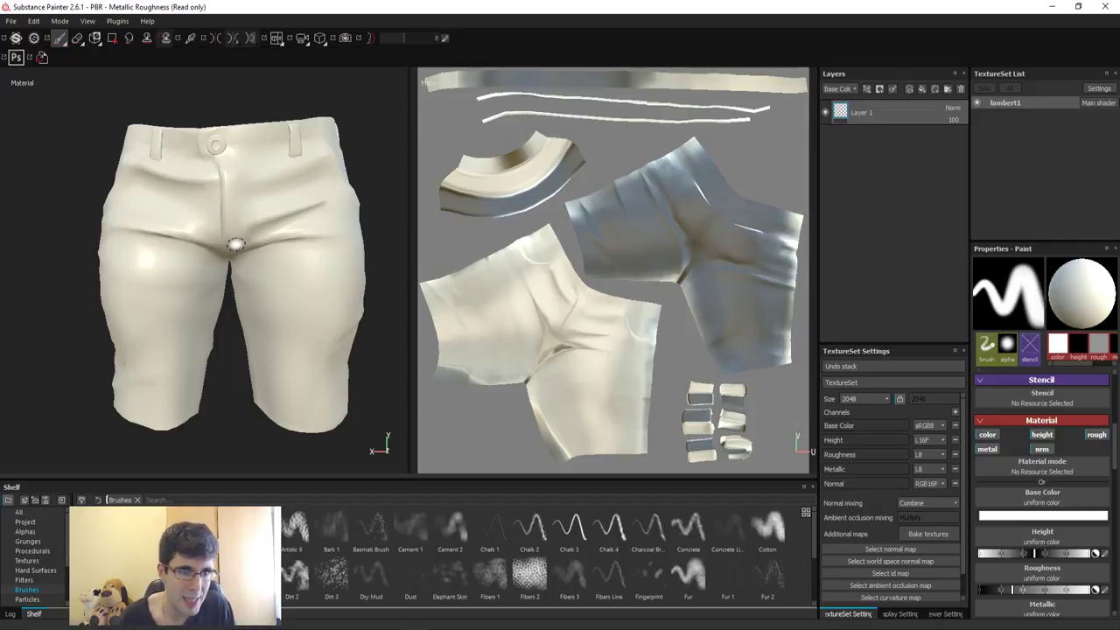
mouse_move(233, 200)
left_mouse_down("alt")
mouse_move(302, 176)
mouse_move(324, 183)
mouse_move(263, 155)
left_mouse_up("alt")
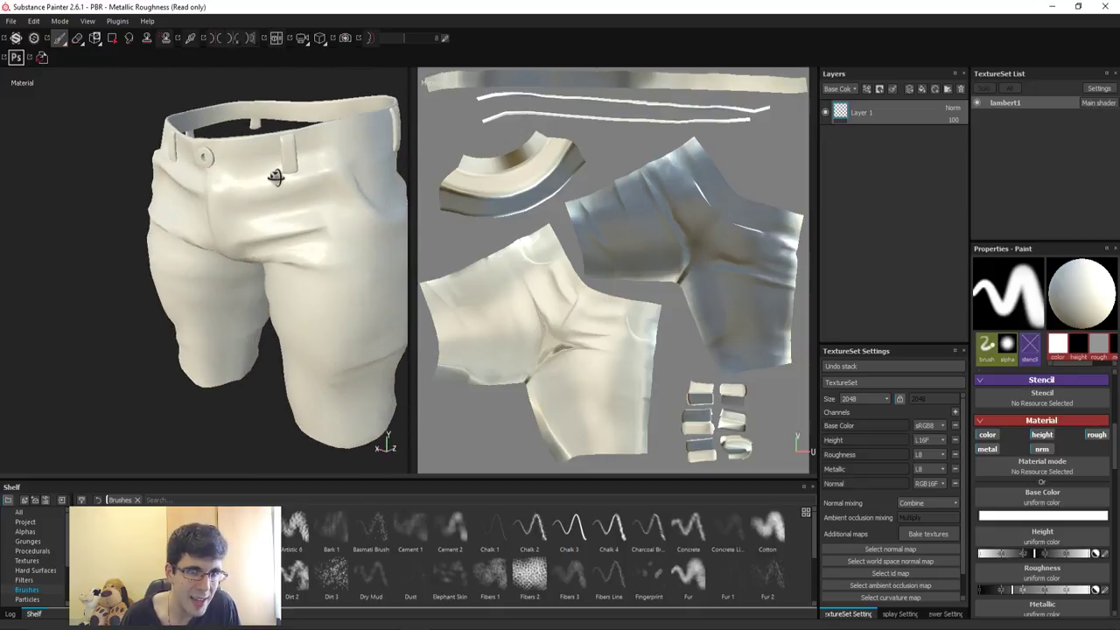
mouse_move(367, 237)
left_mouse_down("alt")
mouse_move(273, 264)
mouse_move(263, 220)
left_mouse_up("alt")
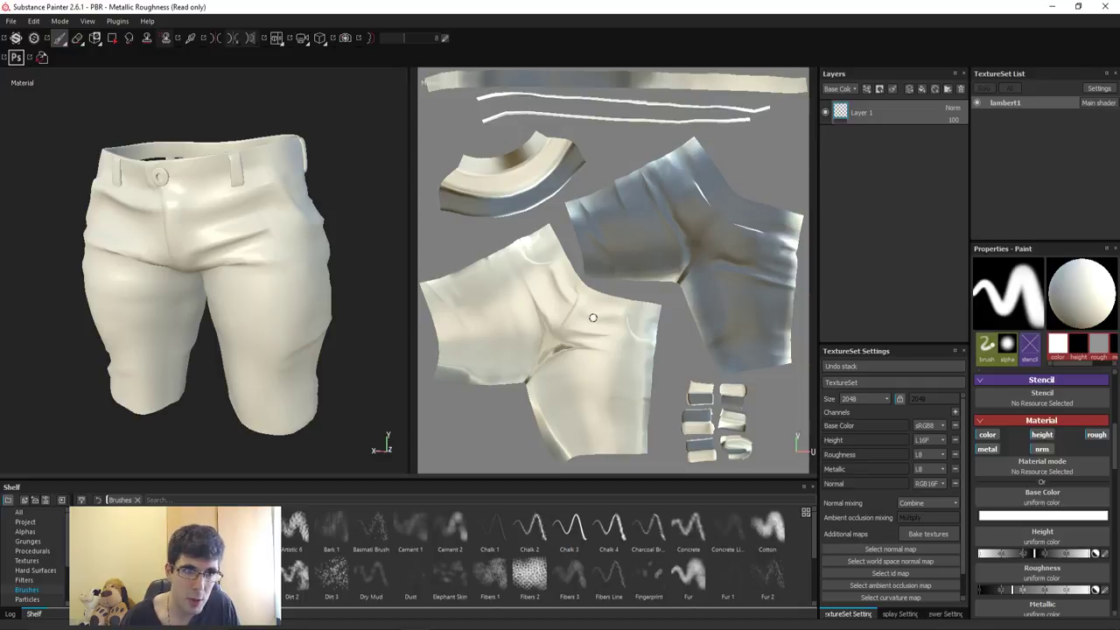
left_click_drag(252, 303, 233, 313, "alt")
left_click_drag(315, 282, 282, 268, "alt")
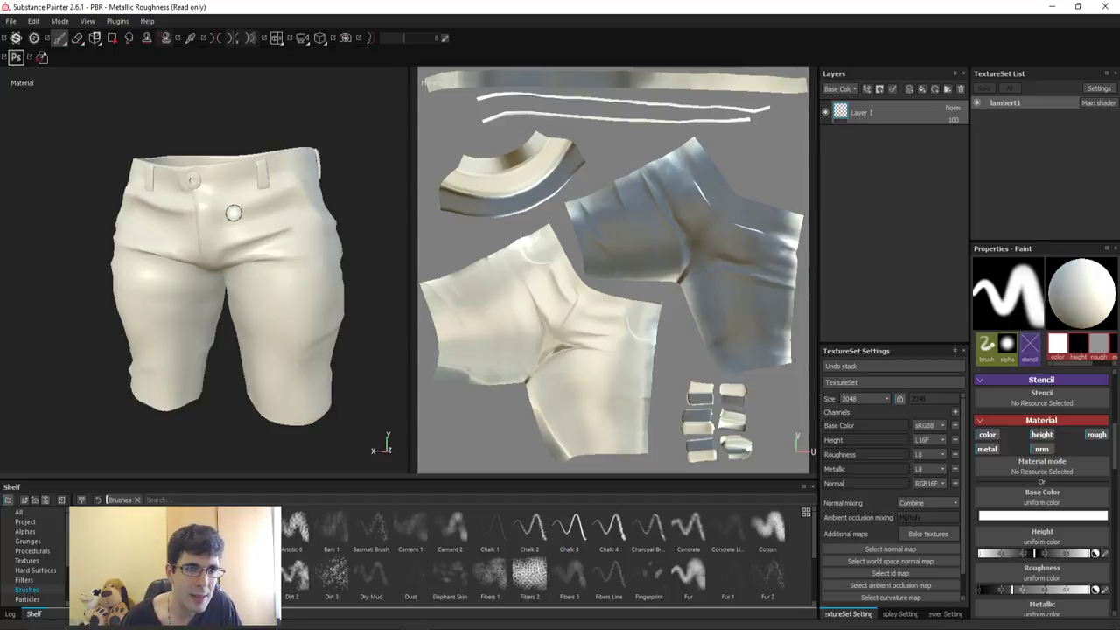
mouse_move(230, 217)
middle_mouse_down("alt")
mouse_move(190, 114)
mouse_move(257, 306)
middle_mouse_up("alt")
mouse_move(257, 305)
left_mouse_down("alt")
mouse_move(160, 240)
mouse_move(160, 220)
left_mouse_up("alt")
mouse_move(674, 252)
middle_mouse_down("alt")
mouse_move(620, 227)
mouse_move(661, 283)
middle_mouse_up("alt")
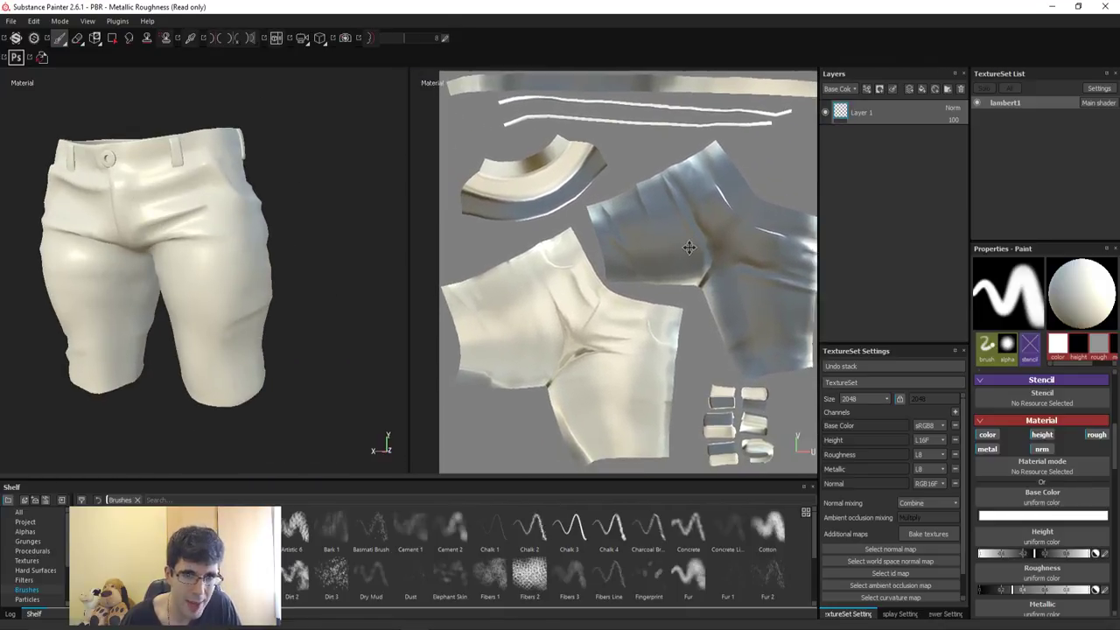
mouse_move(260, 310)
left_mouse_down("alt")
mouse_move(237, 273)
mouse_move(253, 278)
left_mouse_up("alt")
scroll(520, 308, "up", 2)
middle_click_drag(520, 307, 511, 200, "alt")
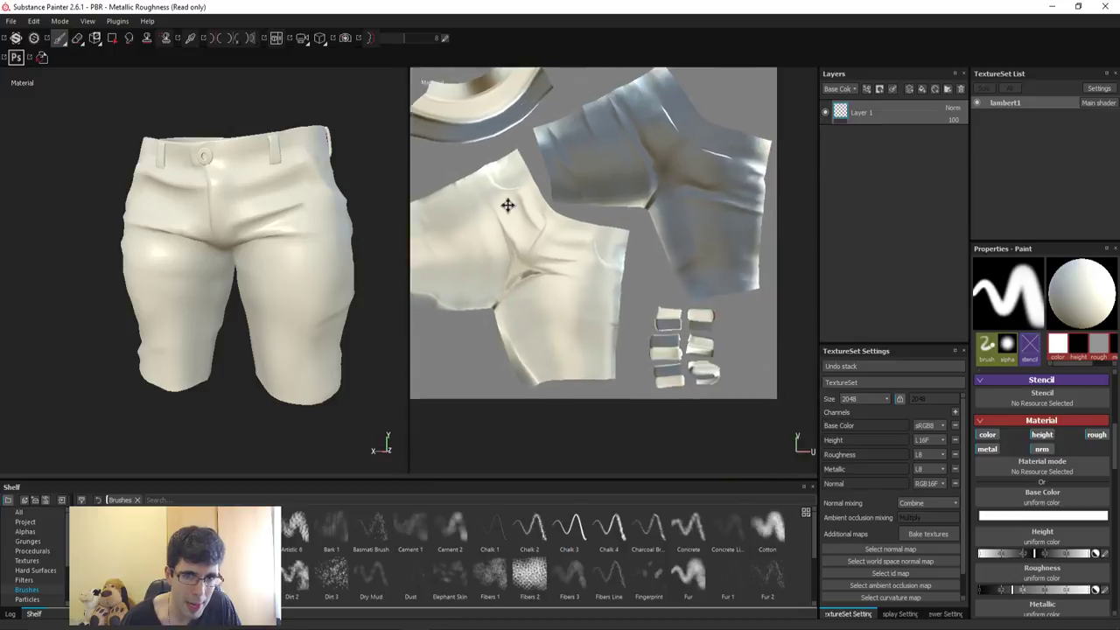
scroll(572, 244, "down", 2)
middle_click_drag(573, 245, 547, 227, "alt")
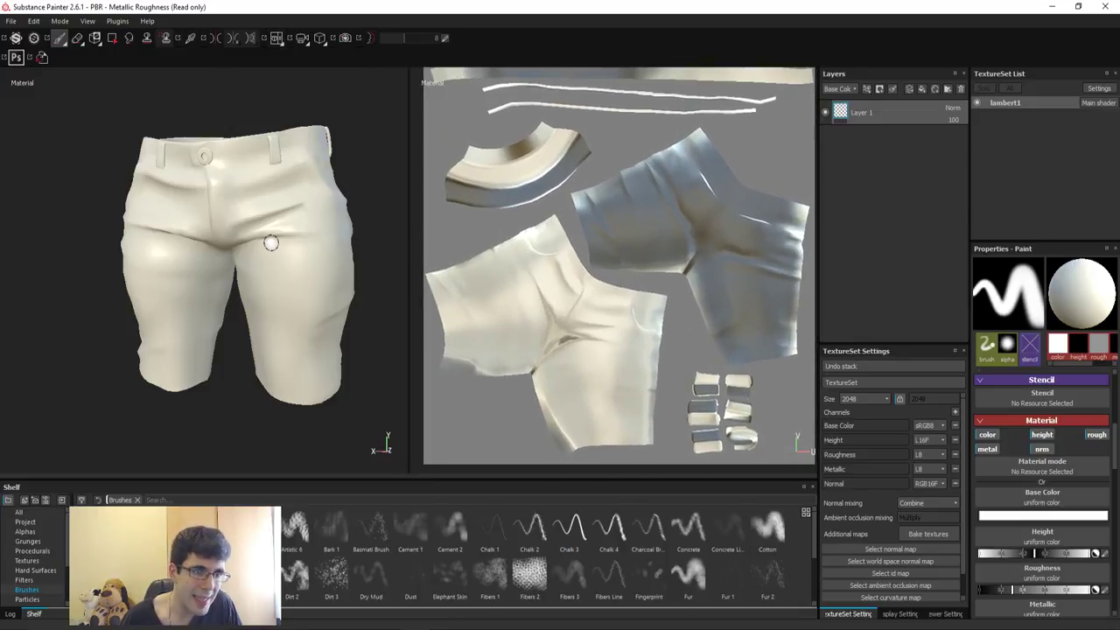
mouse_move(270, 257)
left_mouse_down("alt")
mouse_move(158, 225)
mouse_move(352, 381)
mouse_move(233, 180)
mouse_move(309, 295)
mouse_move(239, 180)
mouse_move(263, 181)
mouse_move(262, 262)
mouse_move(227, 219)
mouse_move(245, 210)
left_mouse_up("alt")
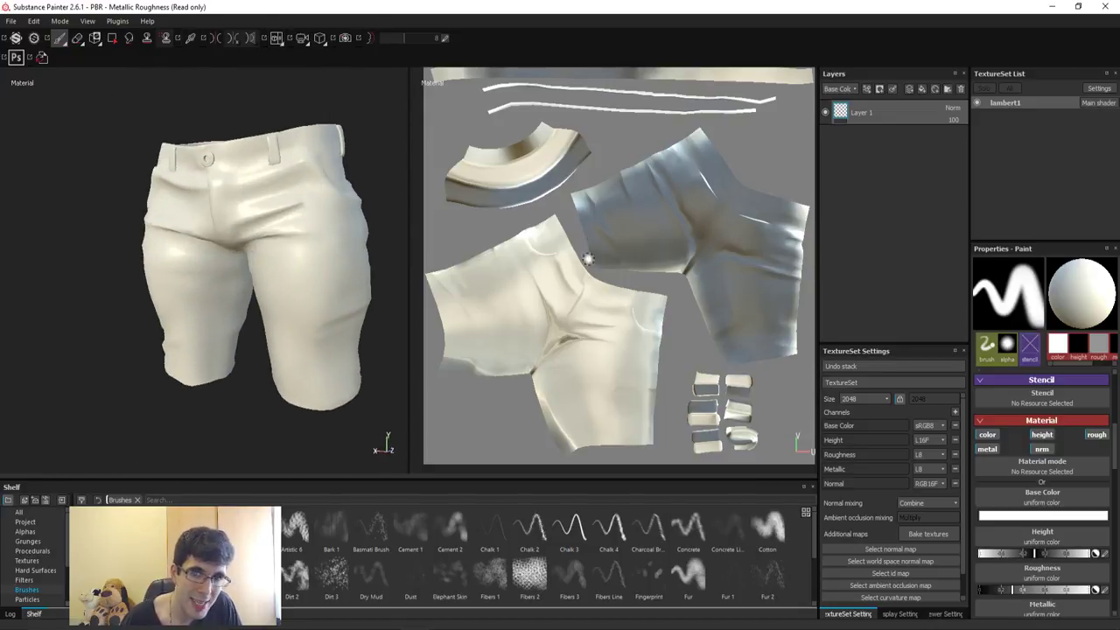
mouse_move(595, 295)
left_mouse_down("alt")
mouse_move(594, 222)
mouse_move(620, 345)
mouse_move(656, 285)
mouse_move(630, 276)
mouse_move(650, 349)
mouse_move(654, 289)
left_mouse_up("alt")
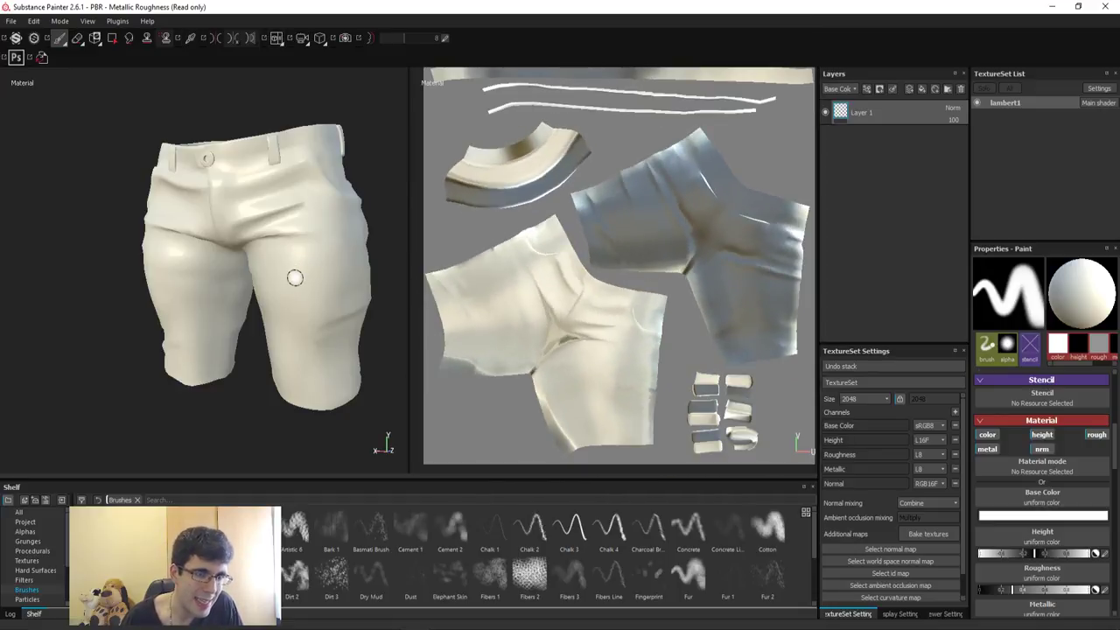
key("alt")
mouse_move(284, 289)
right_mouse_down("alt")
mouse_move(295, 256)
mouse_move(261, 250)
right_mouse_up("alt")
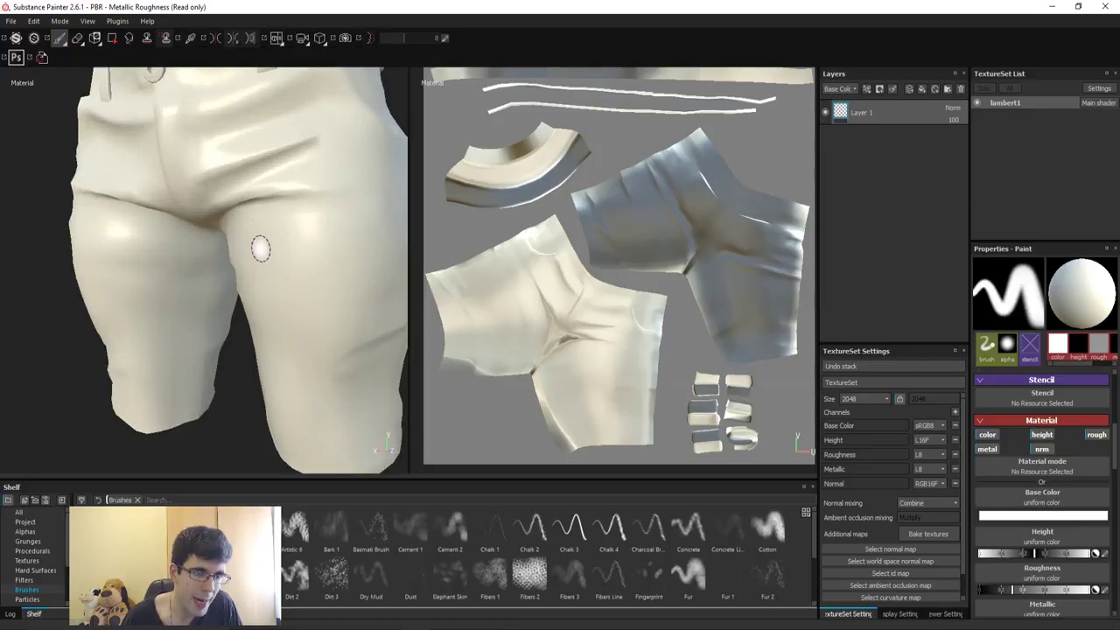
scroll(261, 249, "down", 1)
scroll(253, 222, "down", 4)
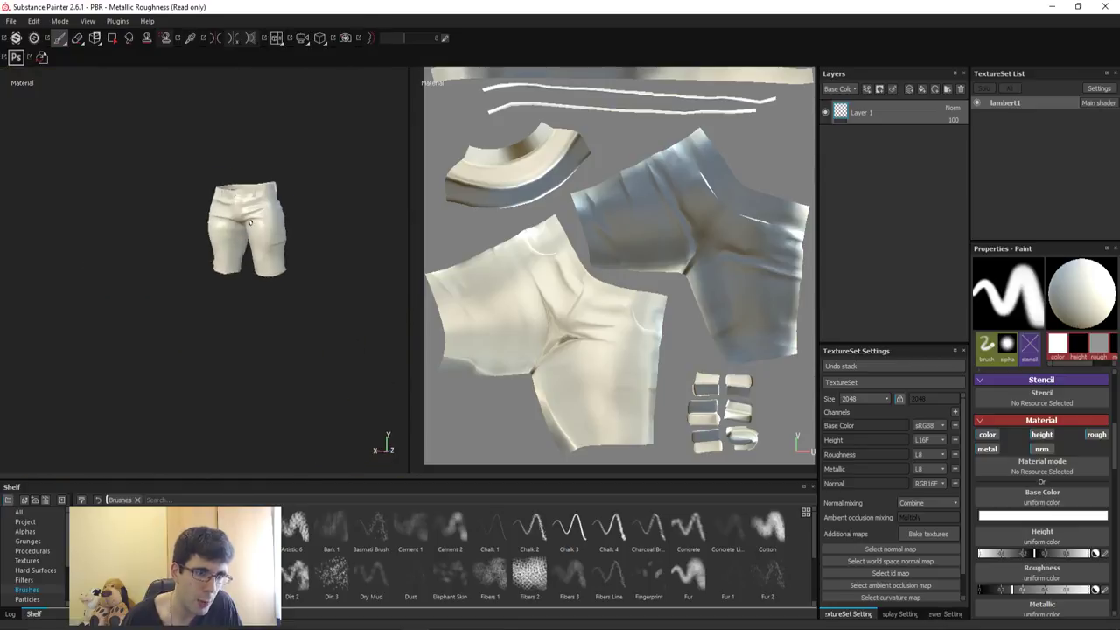
scroll(248, 220, "up", 5)
scroll(251, 223, "up", 3)
scroll(251, 223, "down", 3)
scroll(252, 223, "up", 2)
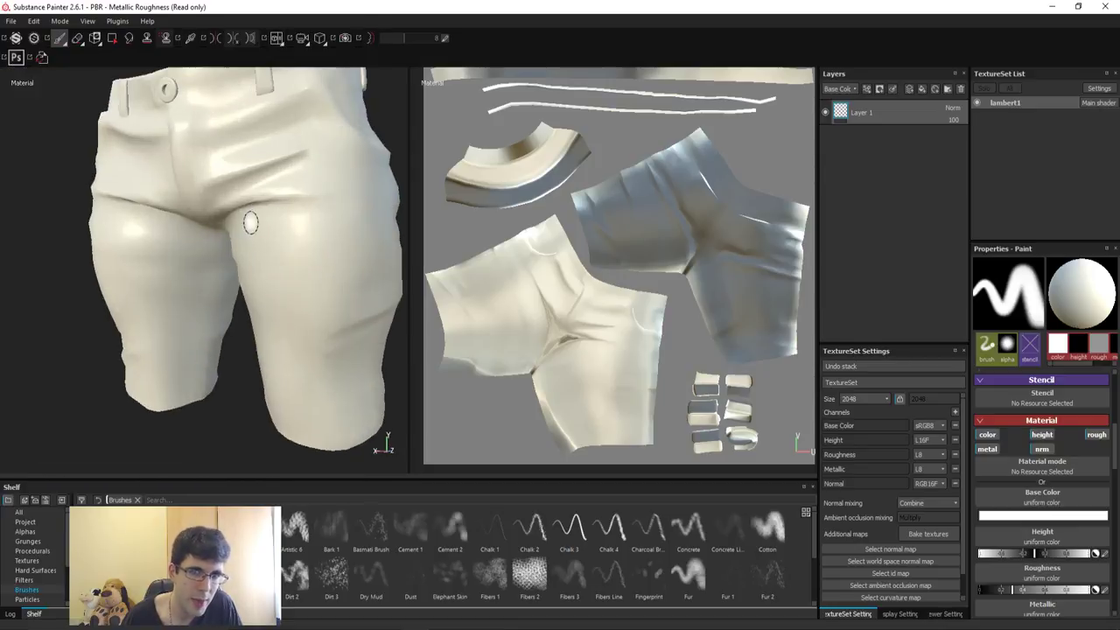
scroll(586, 251, "down", 2)
scroll(586, 251, "up", 3)
scroll(585, 247, "down", 4)
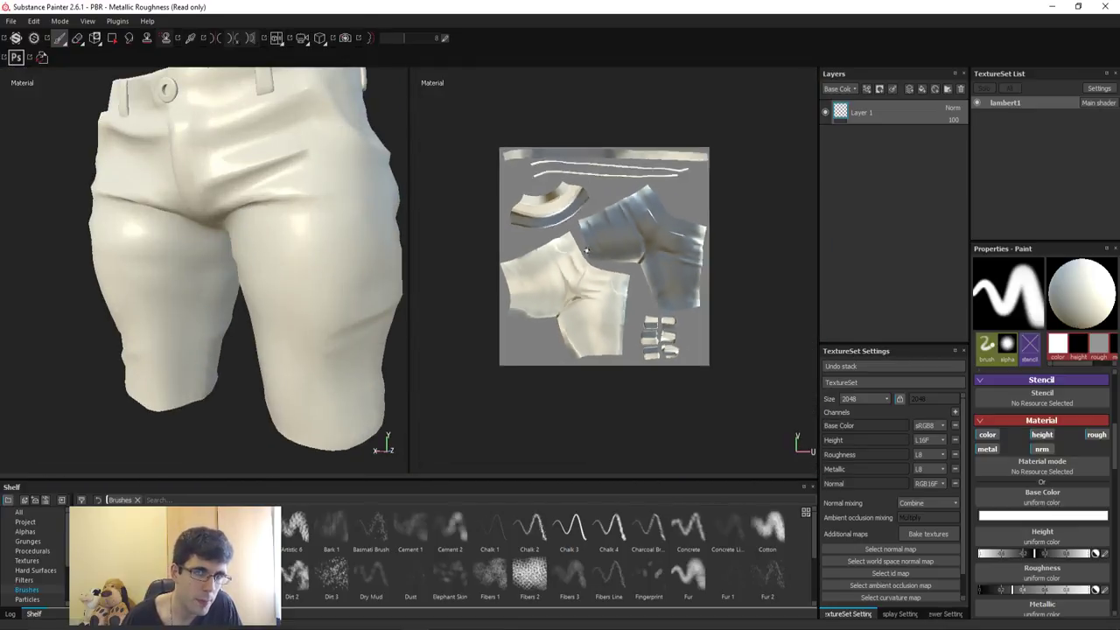
scroll(582, 245, "up", 5)
scroll(583, 245, "down", 4)
scroll(308, 240, "down", 3)
mouse_move(307, 239)
left_mouse_down("alt")
mouse_move(155, 216)
mouse_move(219, 262)
left_mouse_up("alt")
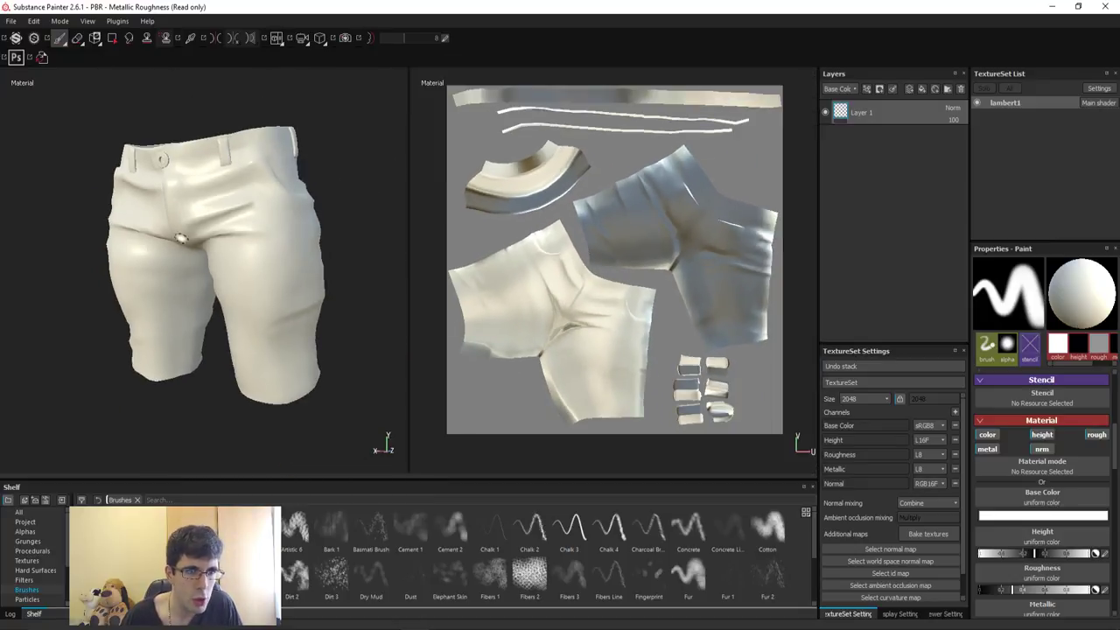
scroll(218, 263, "down", 1)
scroll(255, 439, "up", 4)
mouse_move(255, 438)
left_mouse_down("alt")
mouse_move(262, 338)
mouse_move(225, 294)
left_mouse_up("alt")
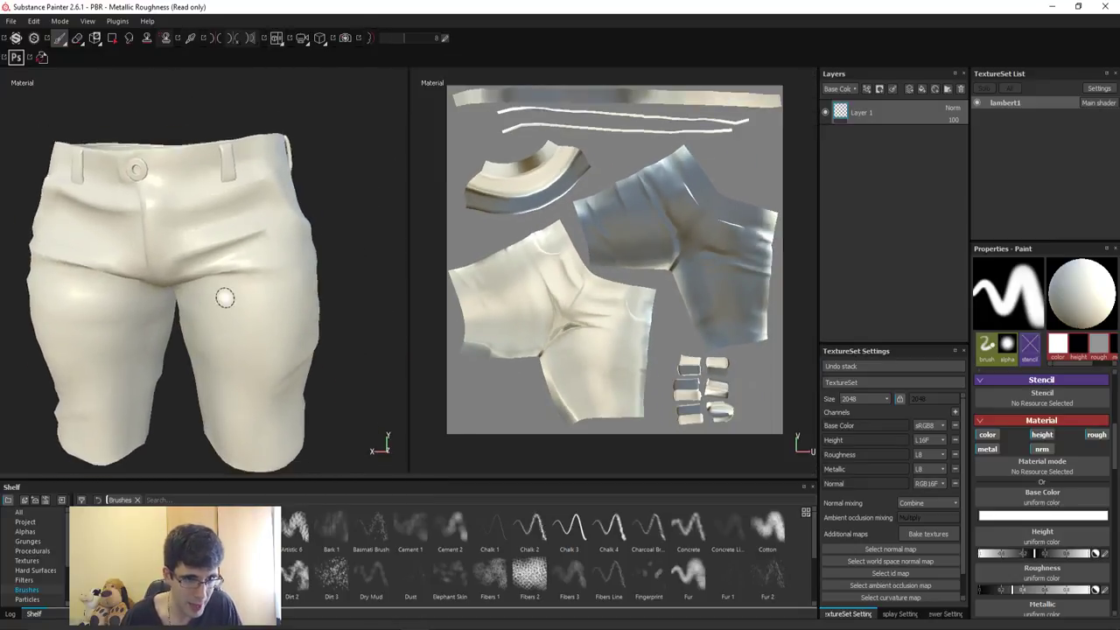
middle_click_drag(225, 295, 237, 277, "alt")
mouse_move(227, 292)
right_mouse_down("shift")
mouse_move(196, 292)
mouse_move(207, 311)
mouse_move(232, 317)
mouse_move(213, 337)
mouse_move(238, 332)
mouse_move(237, 317)
mouse_move(258, 370)
mouse_move(243, 373)
right_mouse_up("shift")
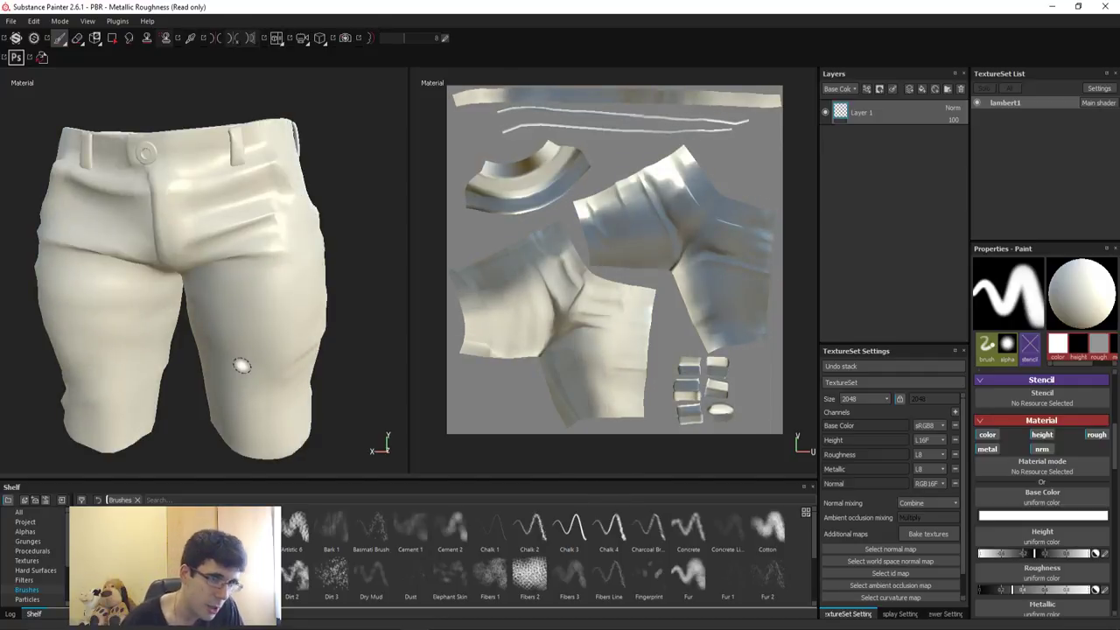
left_click_drag(242, 366, 211, 339, "alt")
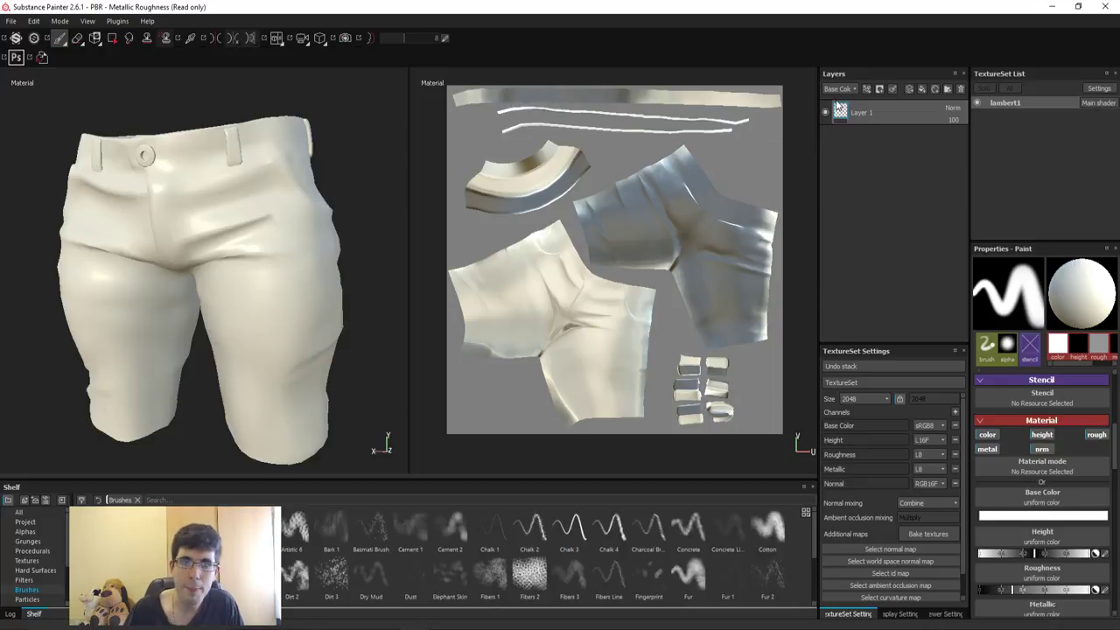
left_click(840, 366)
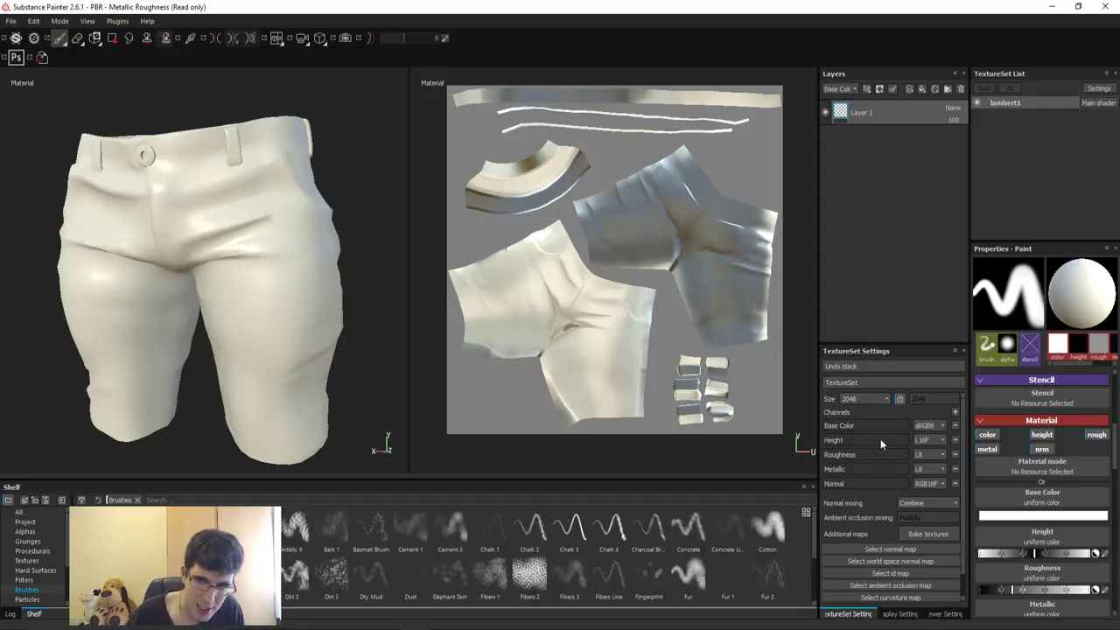
left_click(854, 400)
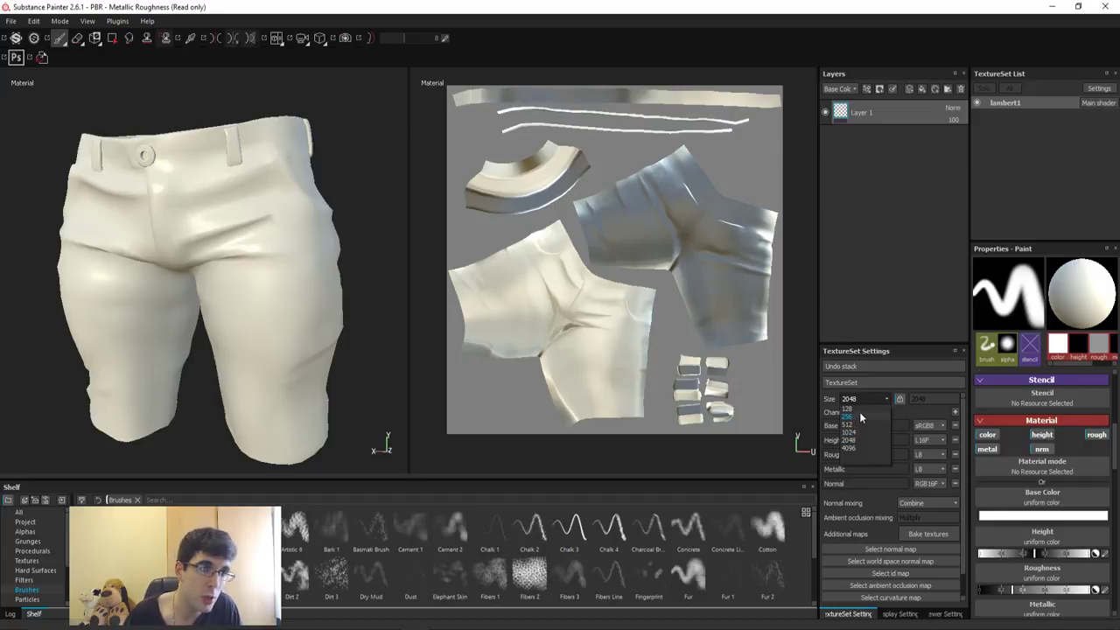
left_click(854, 440)
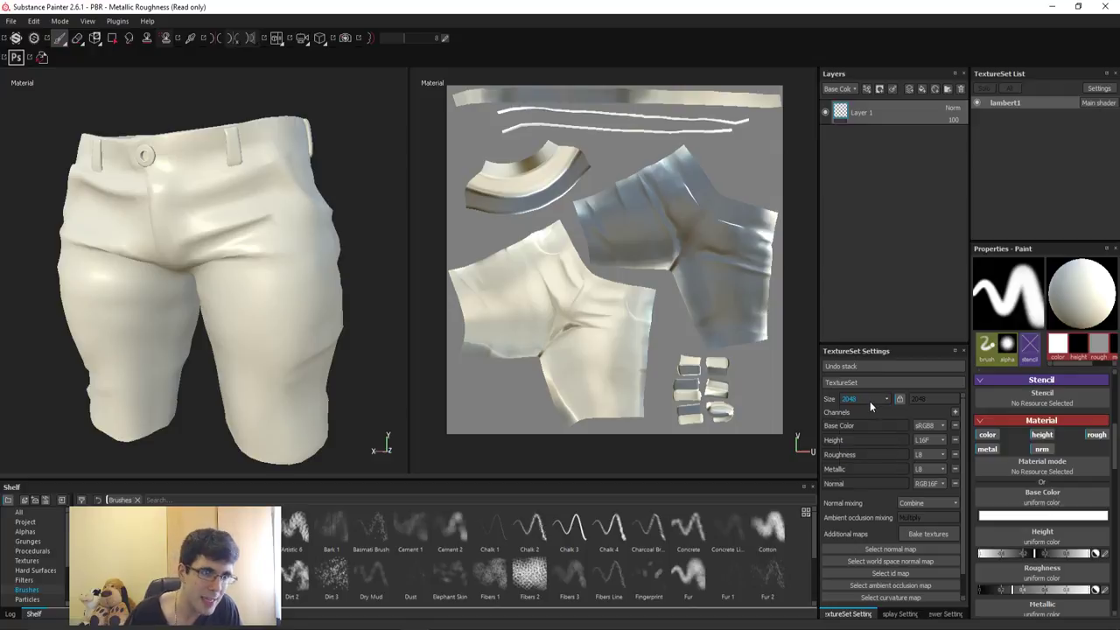
left_click(869, 400)
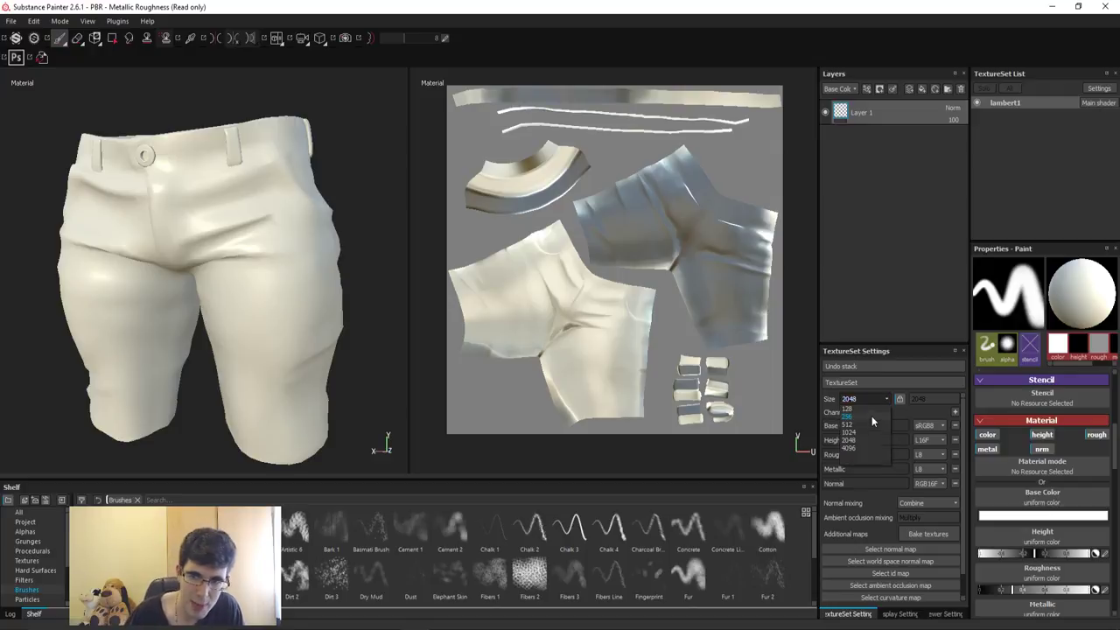
left_click(878, 402)
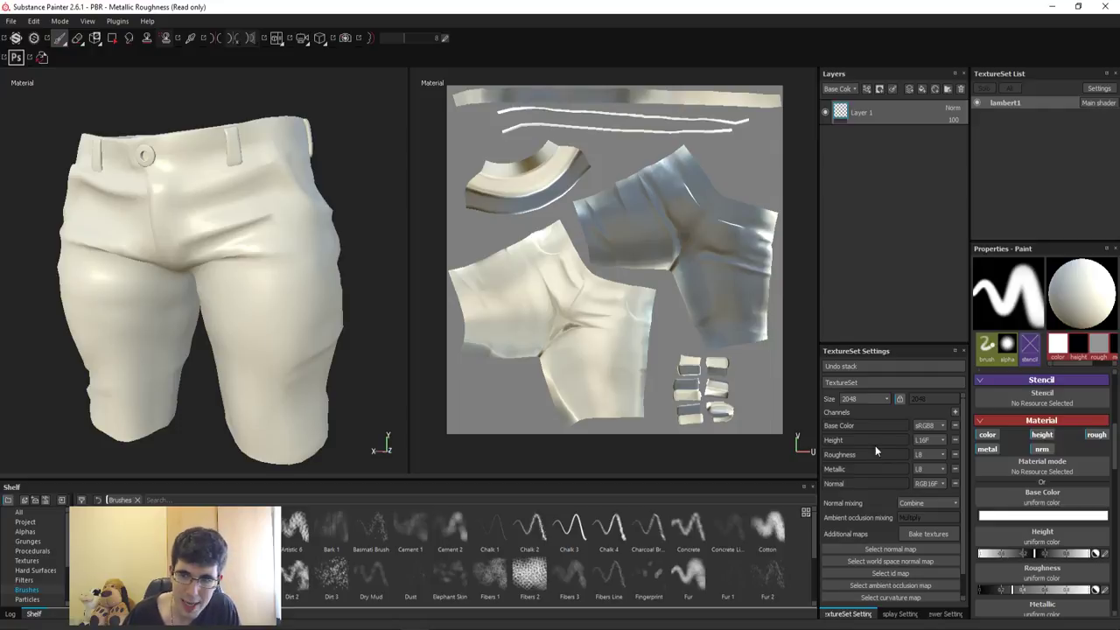
left_click(954, 411)
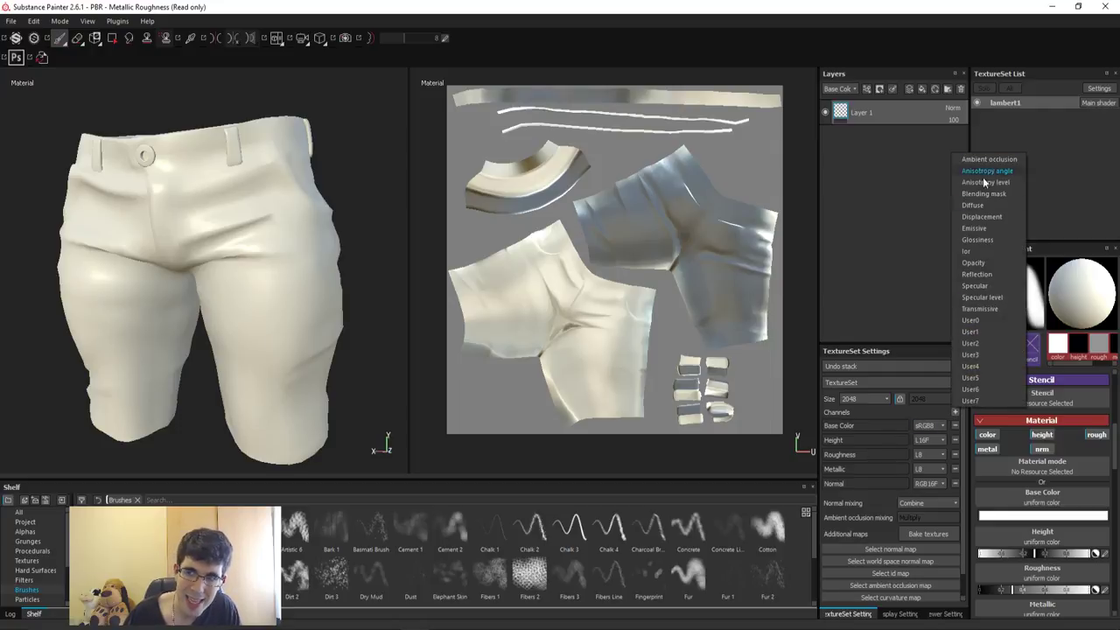
left_click(869, 413)
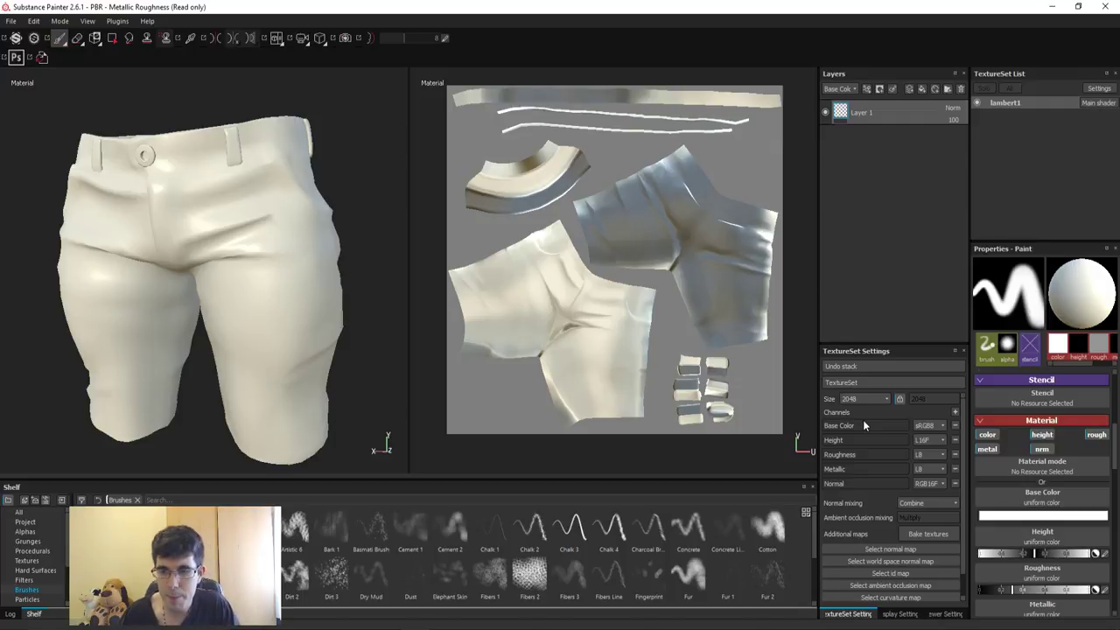
scroll(882, 501, "down", 1)
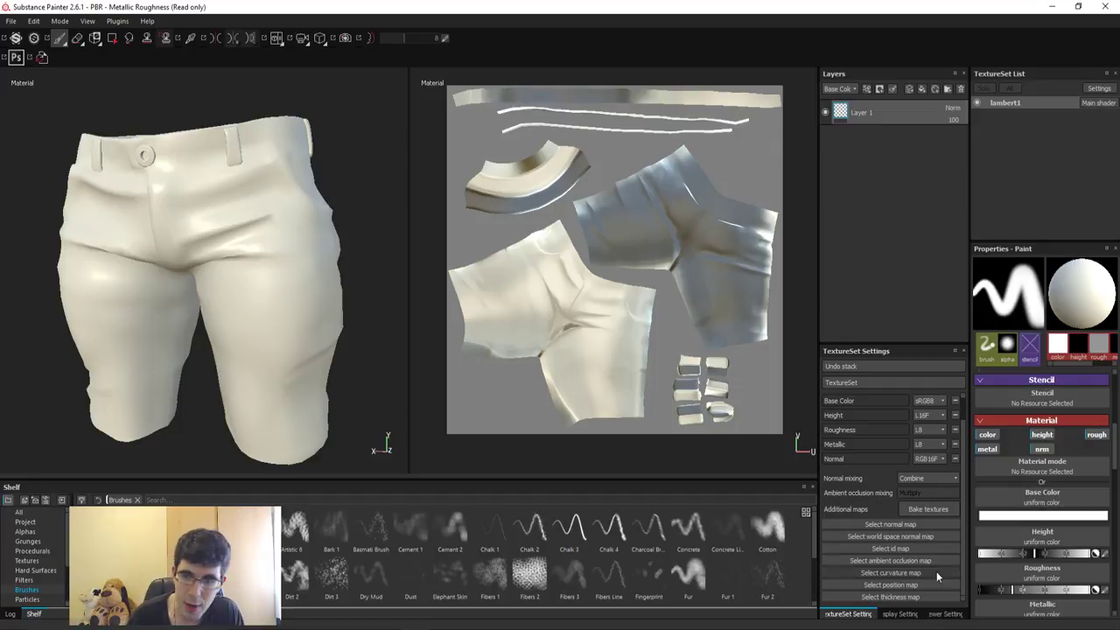
Step: Preview PantalonNormalMESH as the pants' normal map, then clear it again
left_click(886, 528)
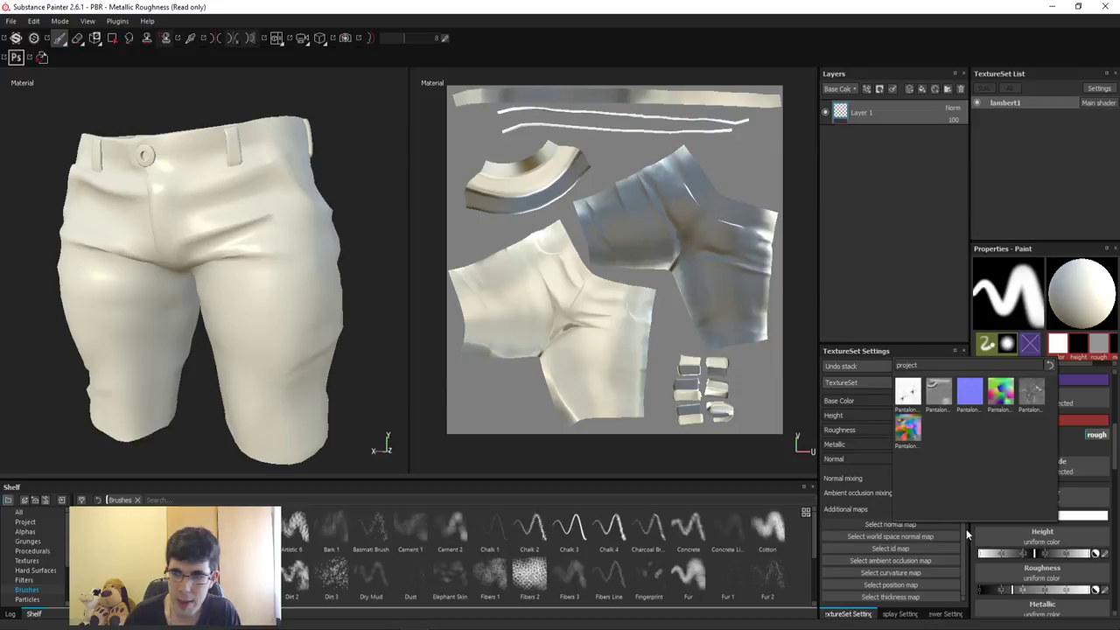
left_click(961, 391)
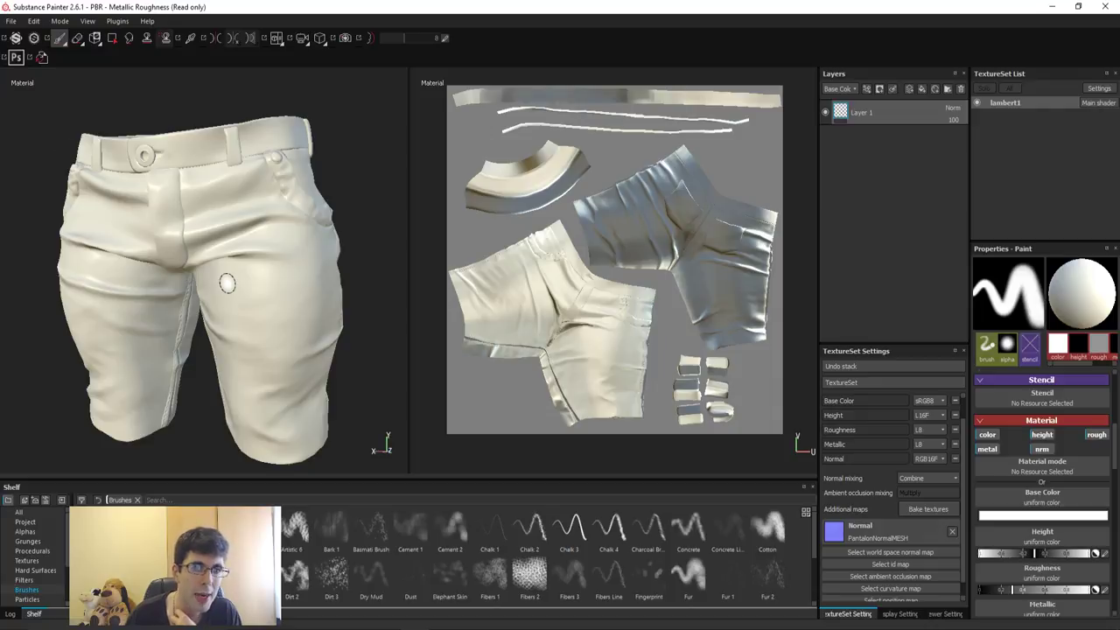
mouse_move(224, 285)
left_mouse_down("alt")
mouse_move(233, 241)
mouse_move(211, 248)
left_mouse_up("alt")
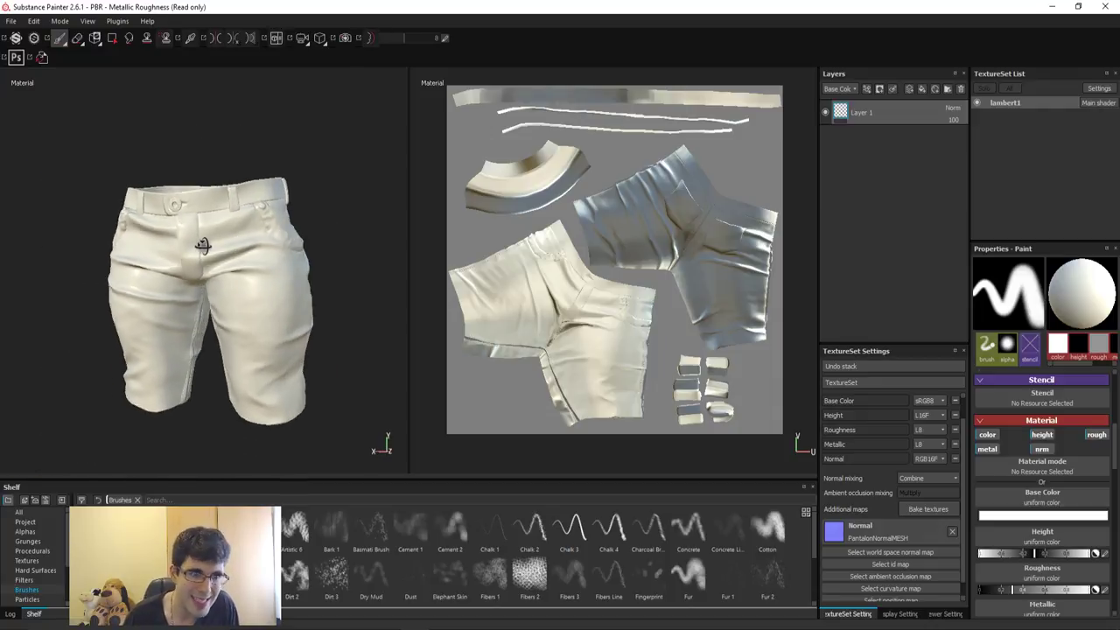
left_click(951, 533)
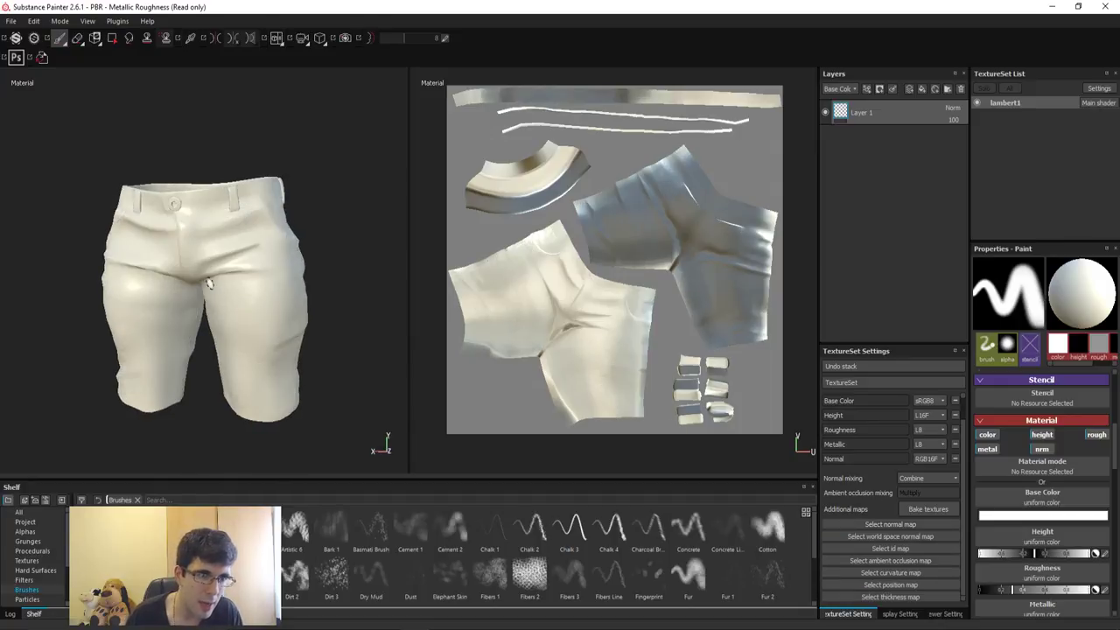
Step: Reassign PantalonNormalMESH as the normal map and return to the paint tool, reframing the pants
left_click(112, 37)
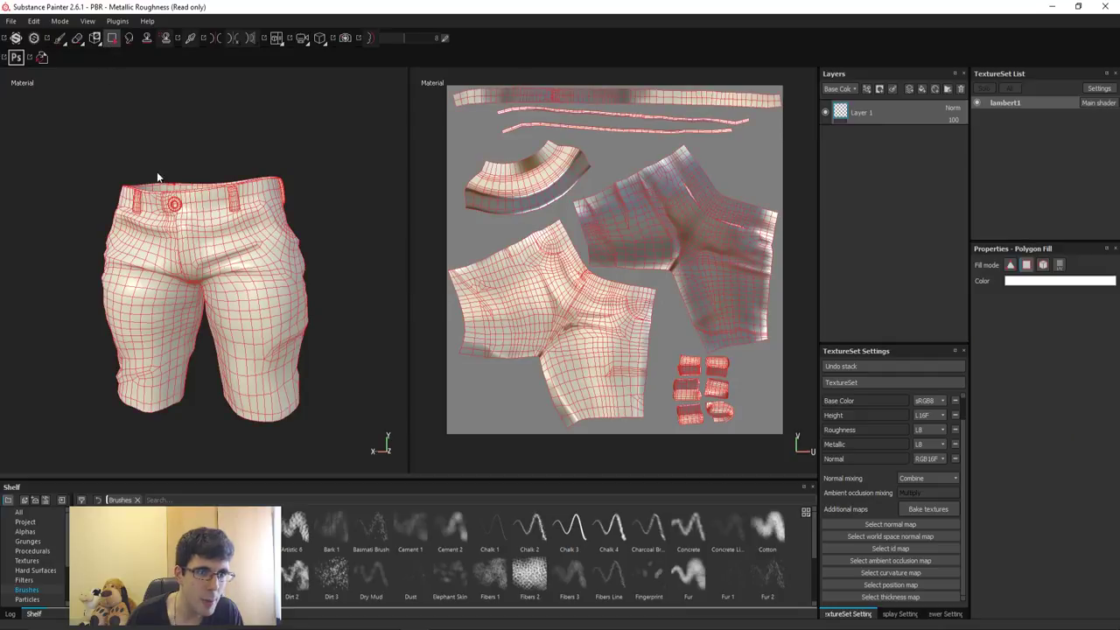
mouse_move(196, 267)
right_mouse_down("alt")
mouse_move(295, 283)
mouse_move(313, 330)
mouse_move(262, 242)
mouse_move(281, 270)
right_mouse_up("alt")
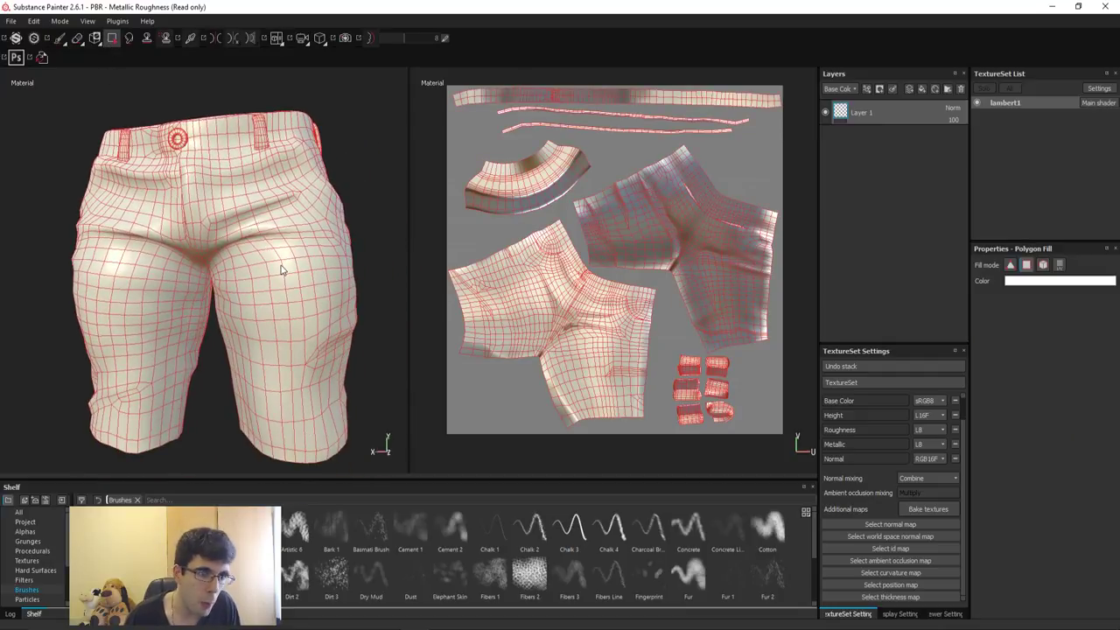
left_click(880, 524)
left_click(986, 399)
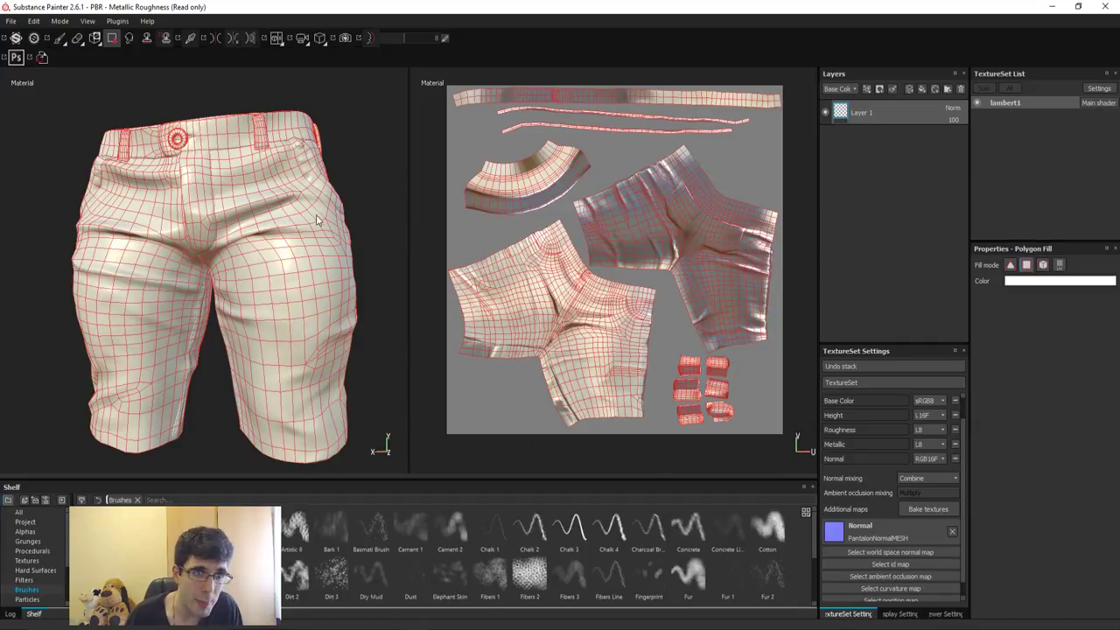
key("1")
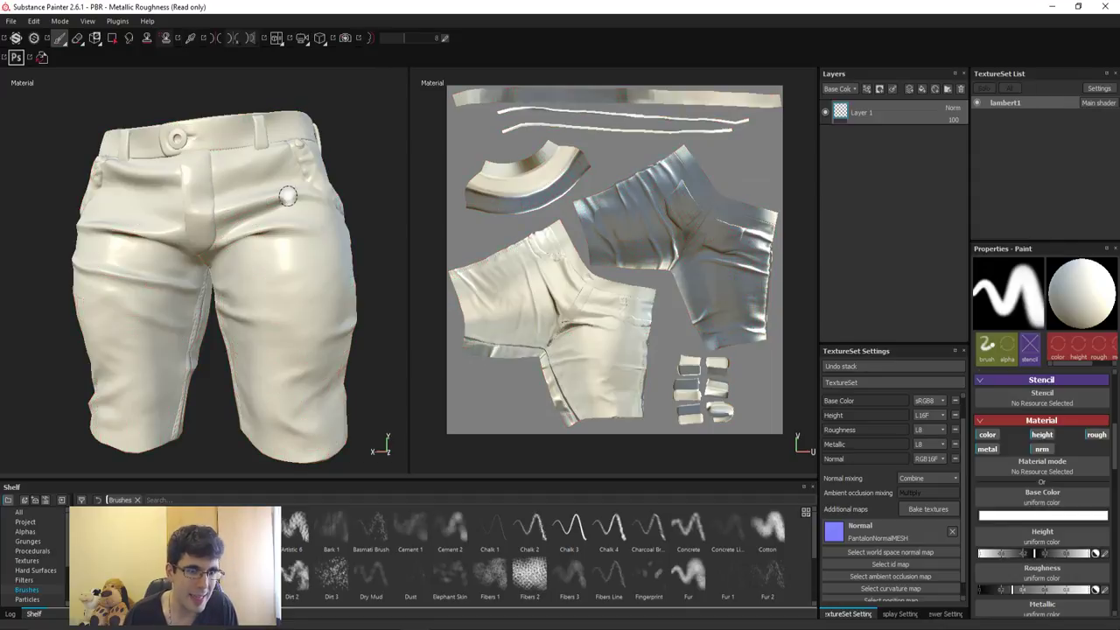
mouse_move(289, 196)
left_mouse_down("alt")
mouse_move(325, 301)
mouse_move(300, 154)
mouse_move(293, 203)
mouse_move(321, 223)
mouse_move(262, 289)
left_mouse_up("alt")
scroll(292, 250, "up", 3)
scroll(292, 250, "down", 3)
left_click_drag(152, 275, 210, 262, "alt")
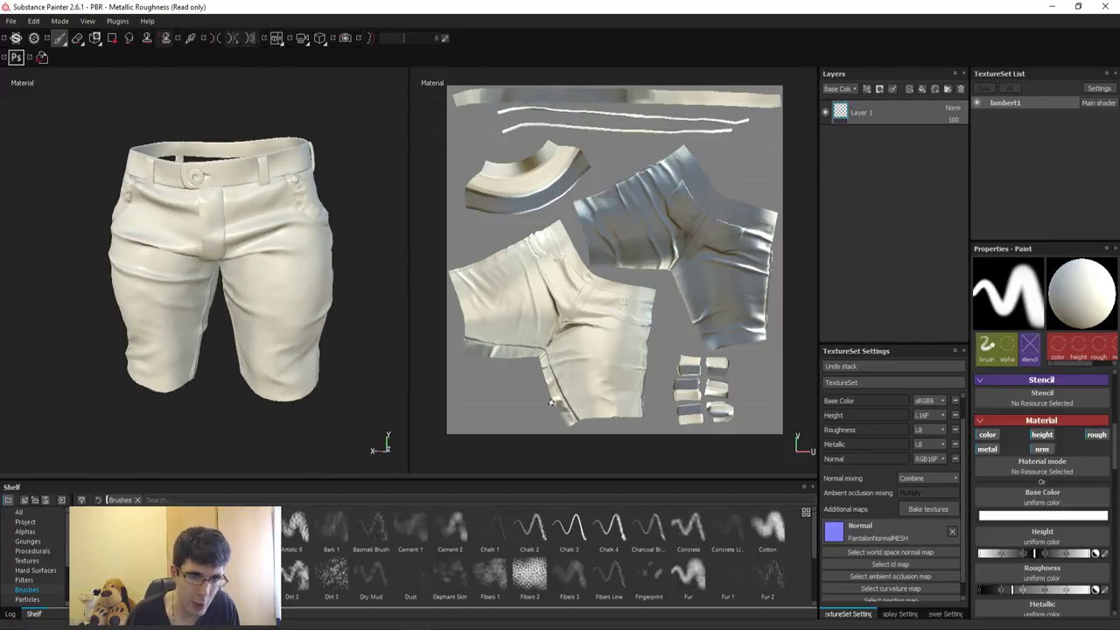
scroll(884, 477, "down", 1)
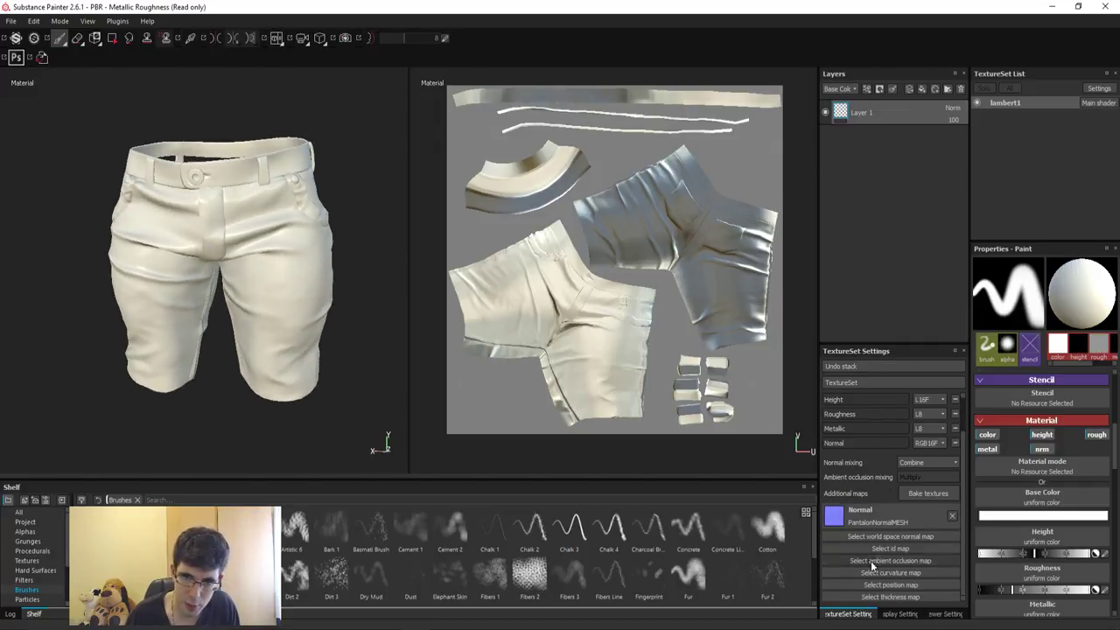
Step: In Display Settings, lower the camera field of view from 50 to 28
left_click(898, 614)
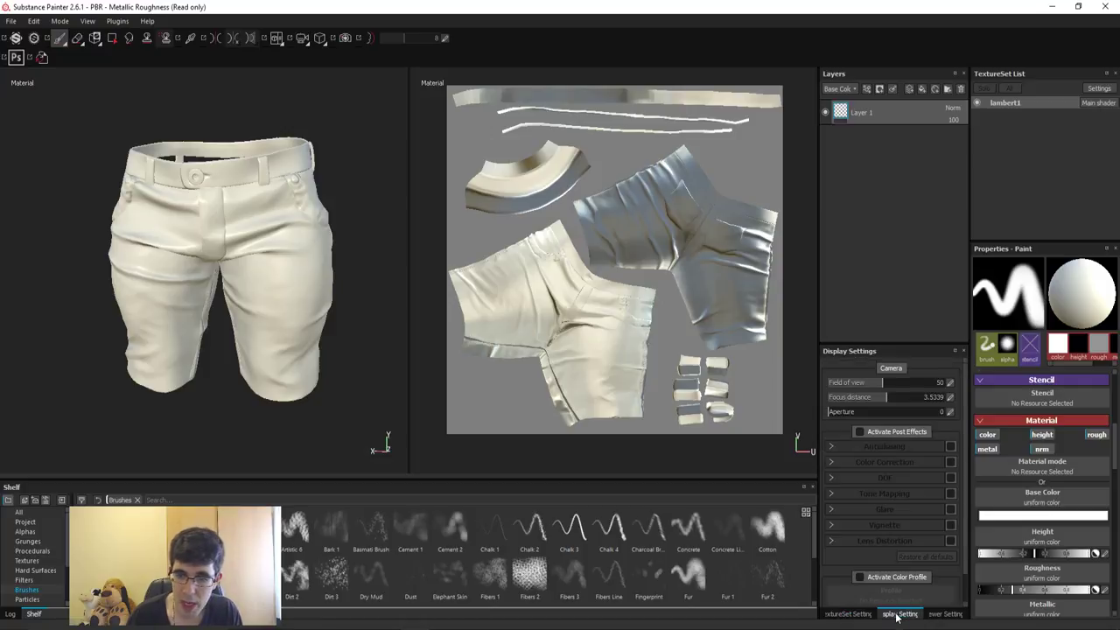
left_click_drag(882, 392, 853, 381)
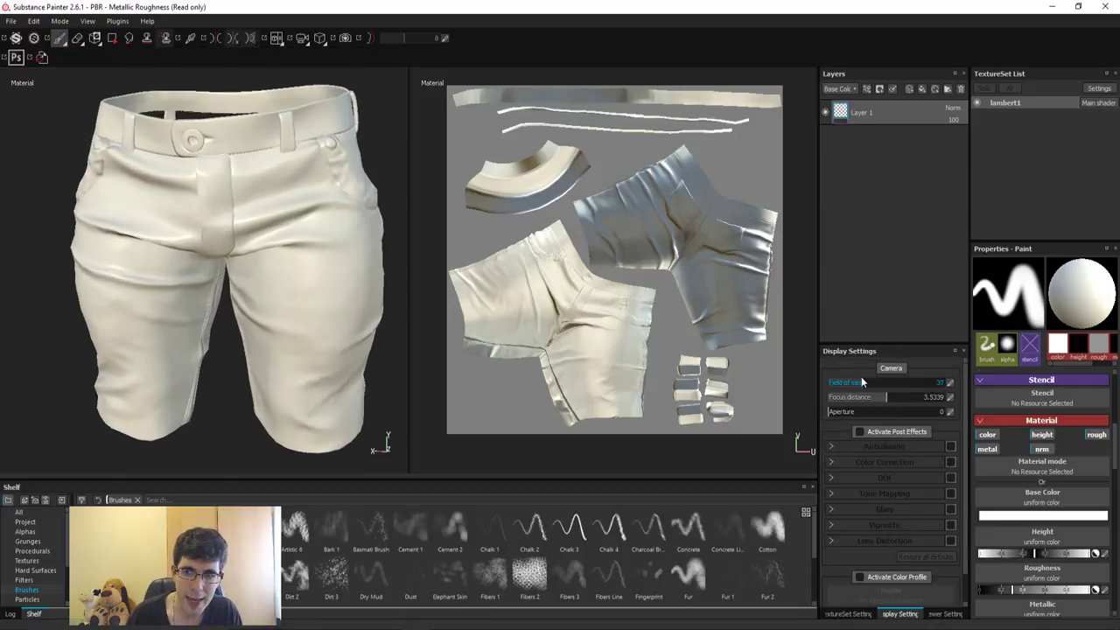
scroll(317, 246, "down", 3)
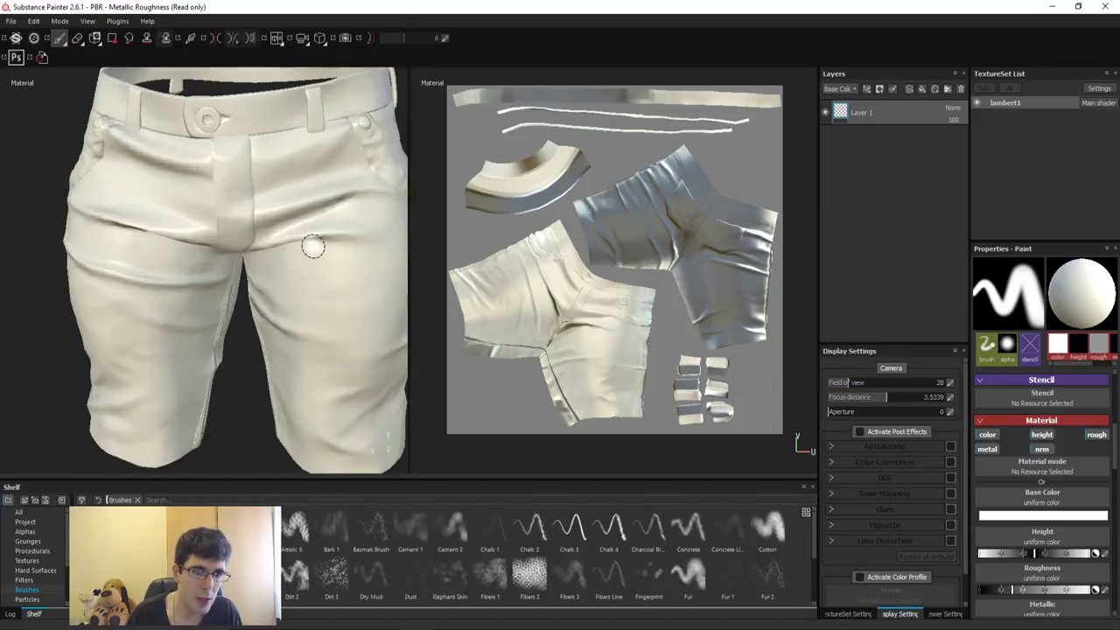
scroll(315, 246, "down", 2)
scroll(314, 245, "up", 2)
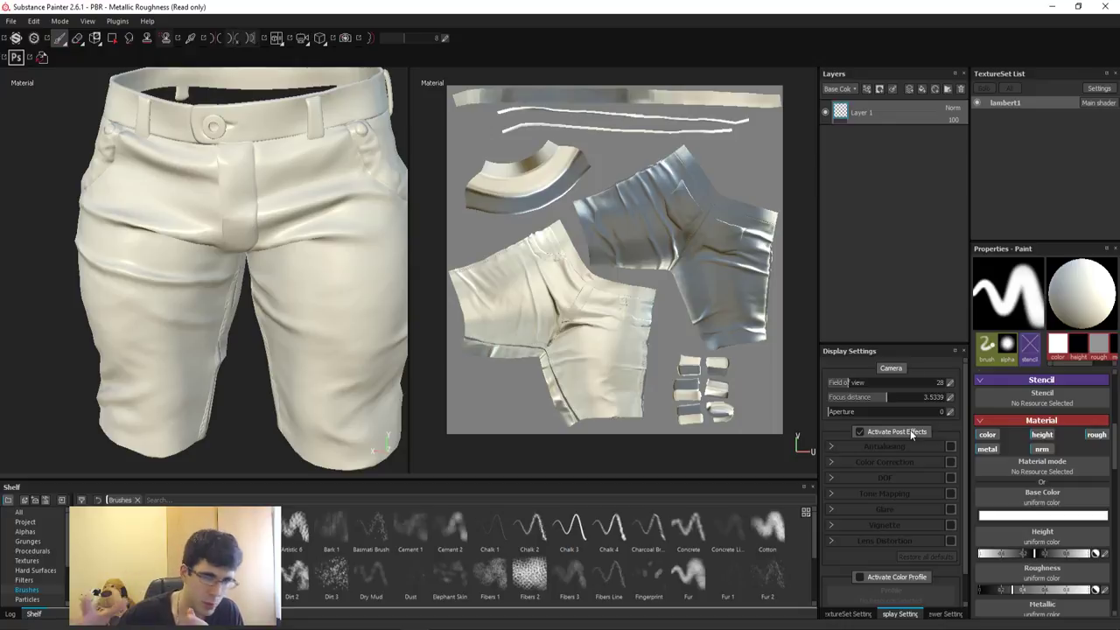
Step: In Viewer Settings, test shadows and environment background, then raise environment exposure to about 1.24
left_click(943, 614)
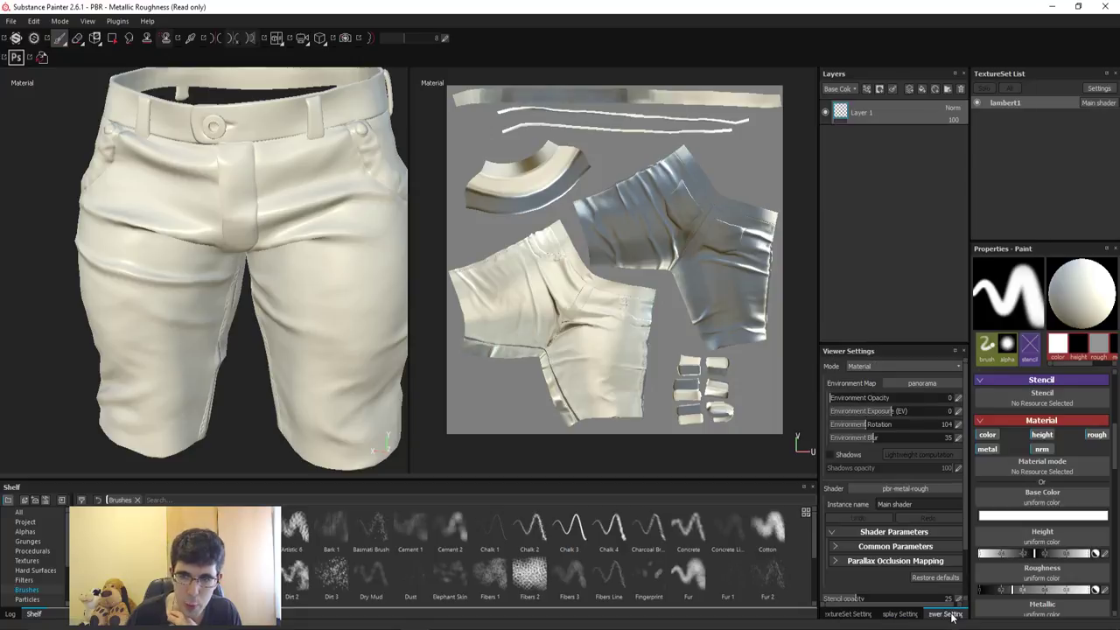
left_click(854, 458)
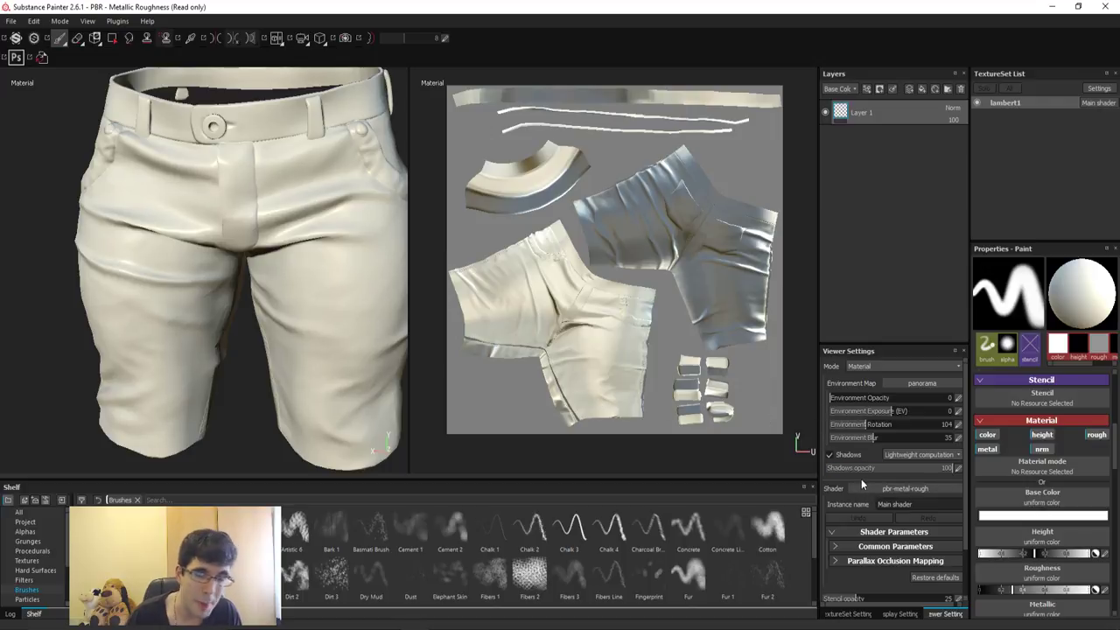
left_click(855, 457)
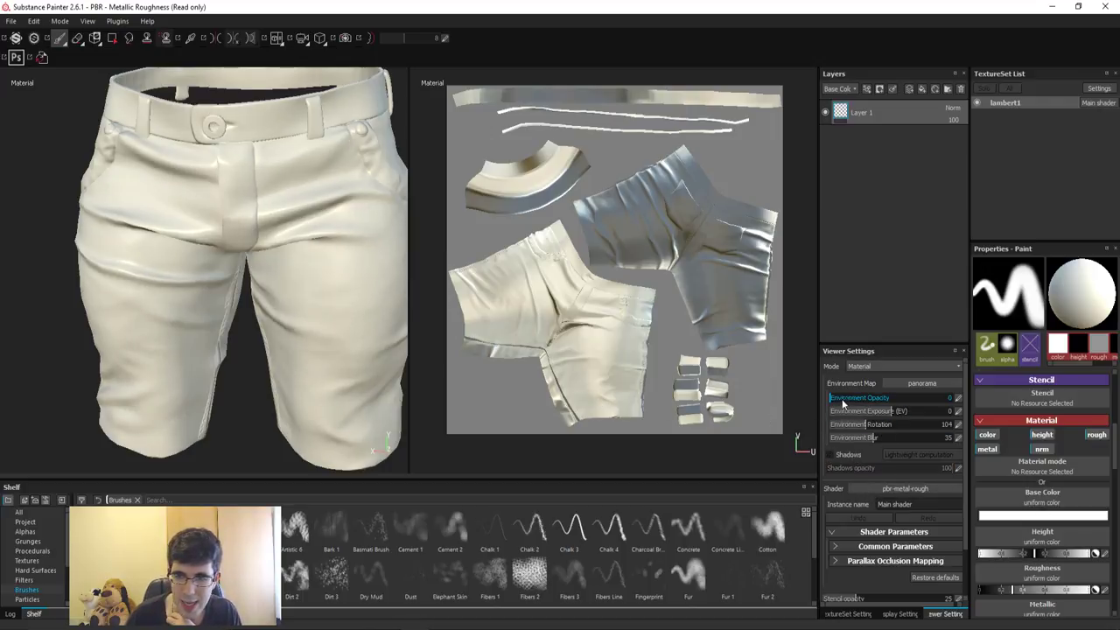
left_click_drag(871, 397, 958, 397)
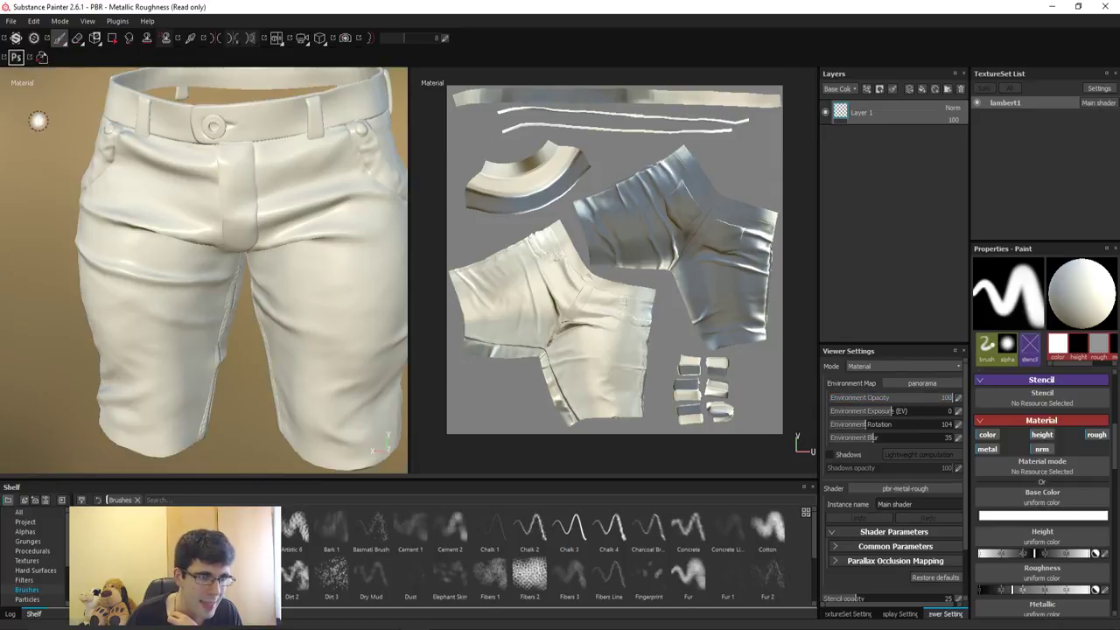
left_click_drag(916, 396, 831, 398)
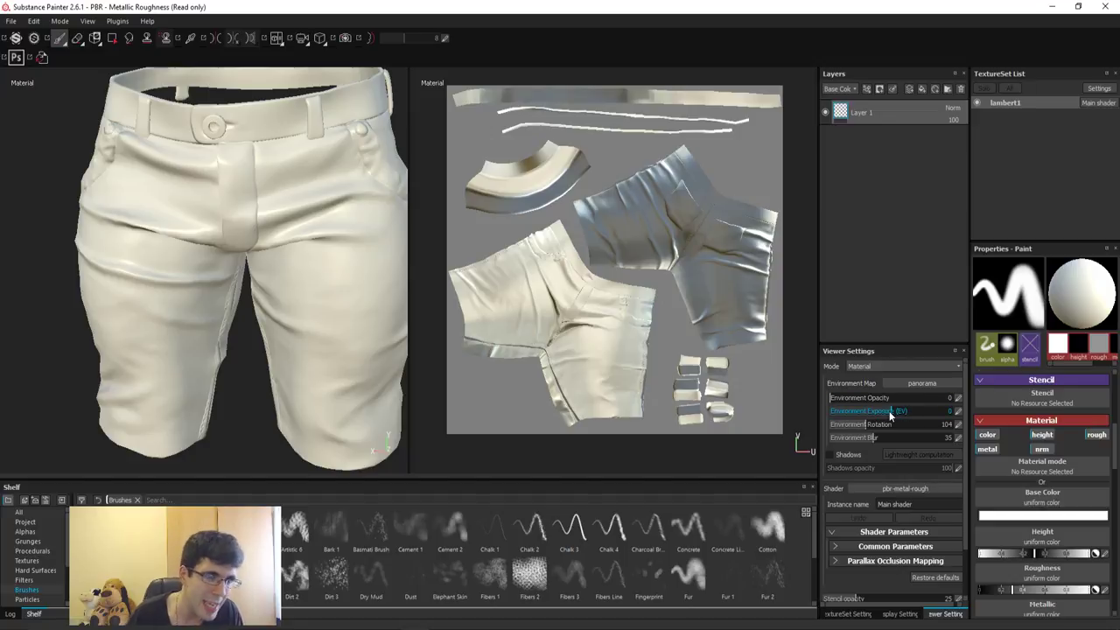
left_click_drag(889, 410, 953, 415)
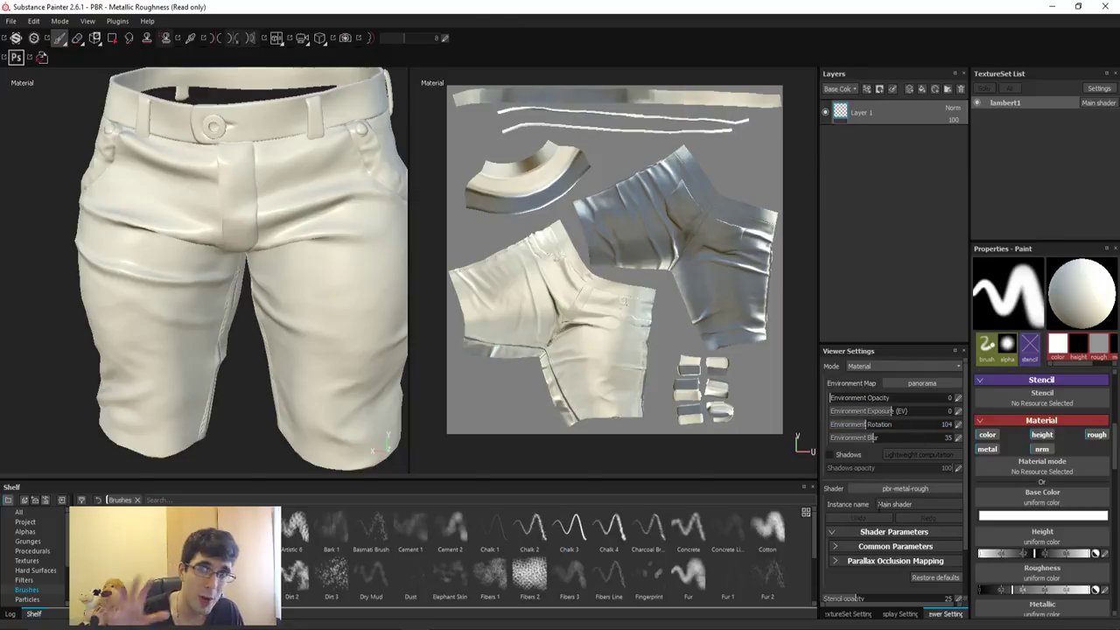
Step: Switch the panel back to TextureSet Settings
left_click(849, 614)
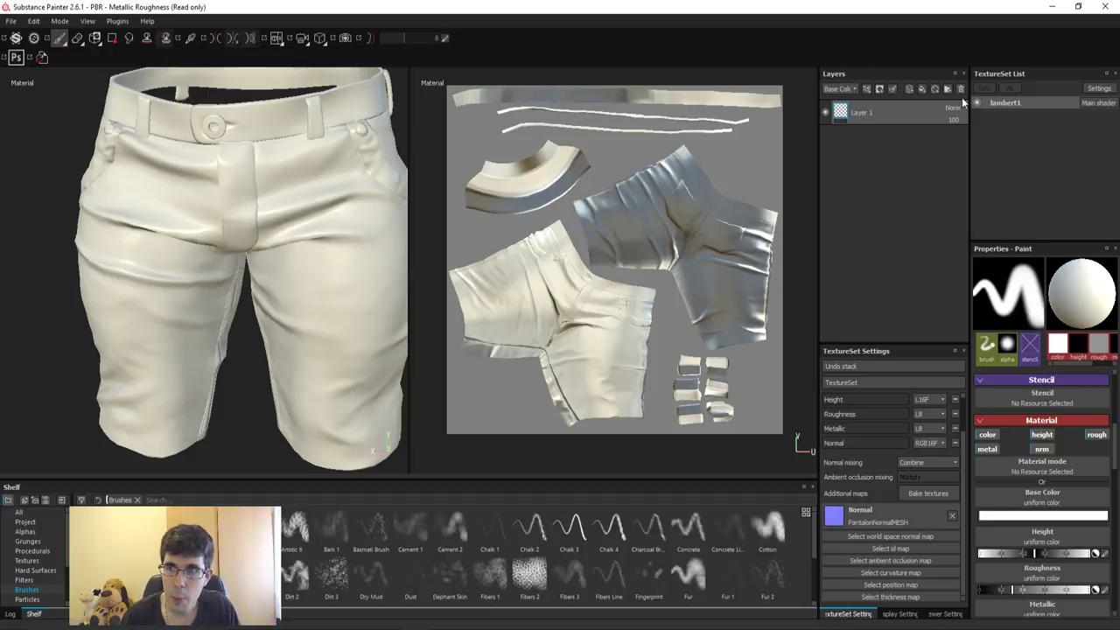
Step: Replace Layer 1 with a fresh paint layer and set its base colour to red
left_click(960, 89)
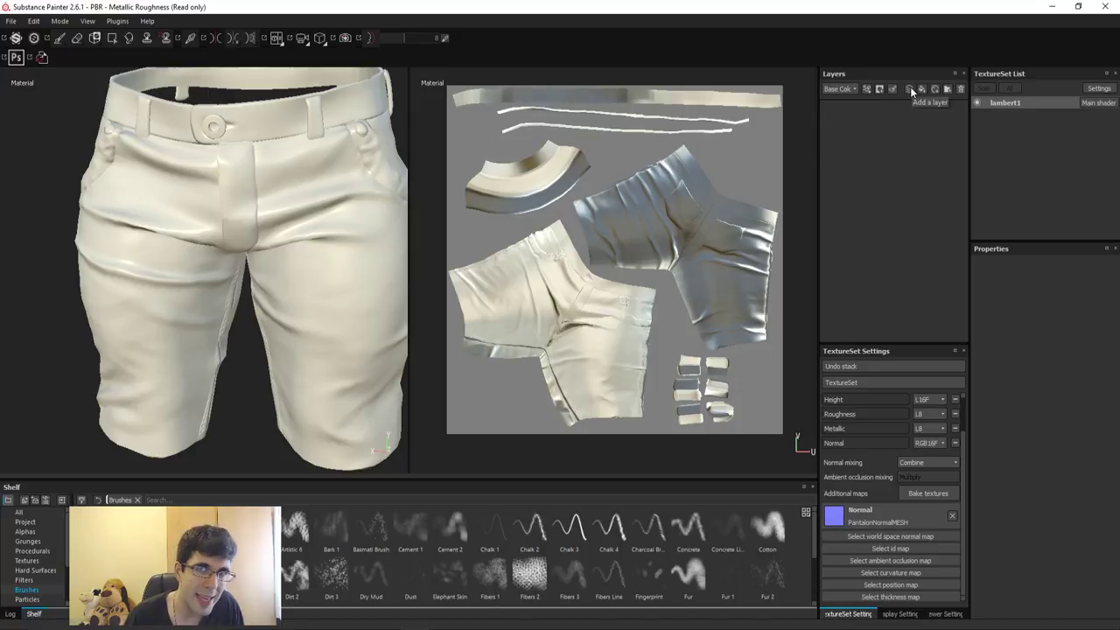
left_click(910, 90)
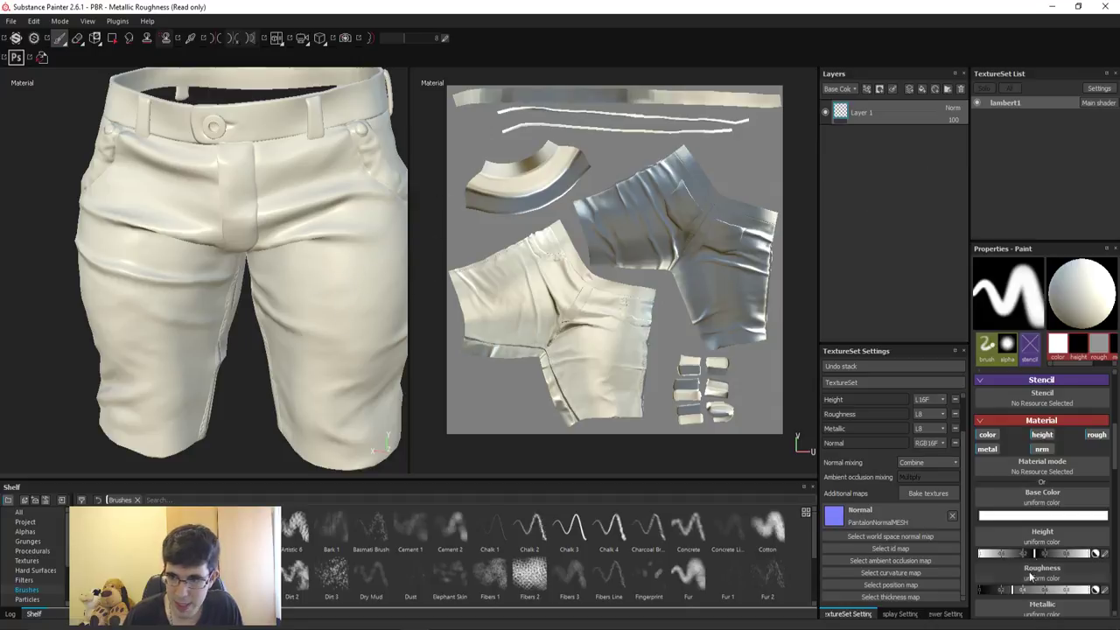
left_click(1036, 516)
left_click(1006, 501)
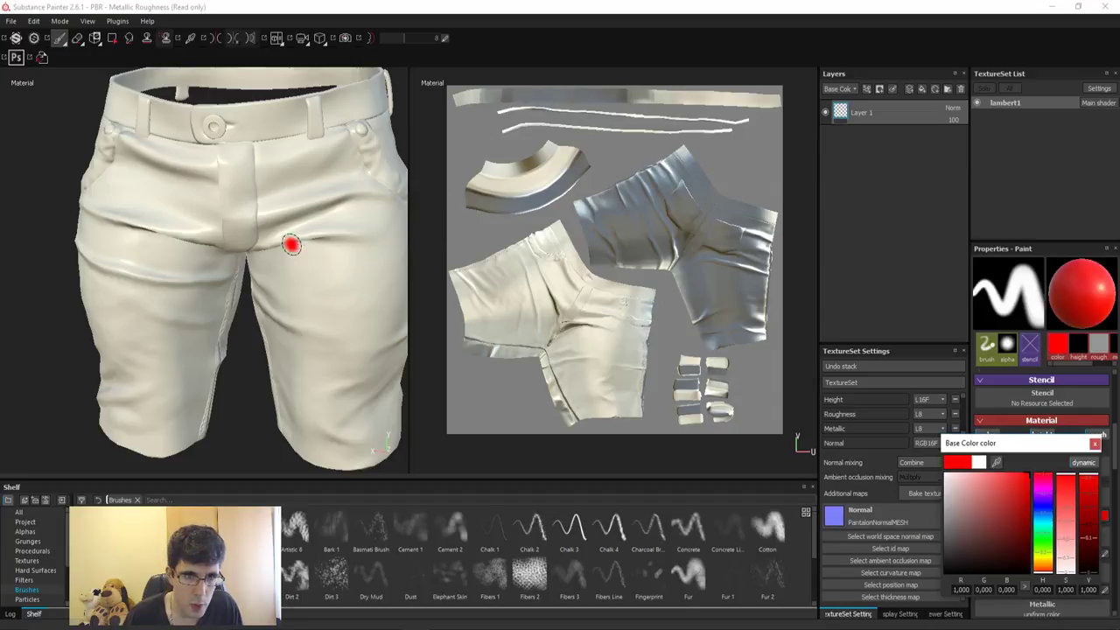
Step: Paint a red diagonal stroke across the thigh, then add a second paint layer
left_click_drag(276, 258, 361, 335)
mouse_move(361, 334)
middle_mouse_down("alt")
mouse_move(348, 291)
mouse_move(315, 268)
middle_mouse_up("alt")
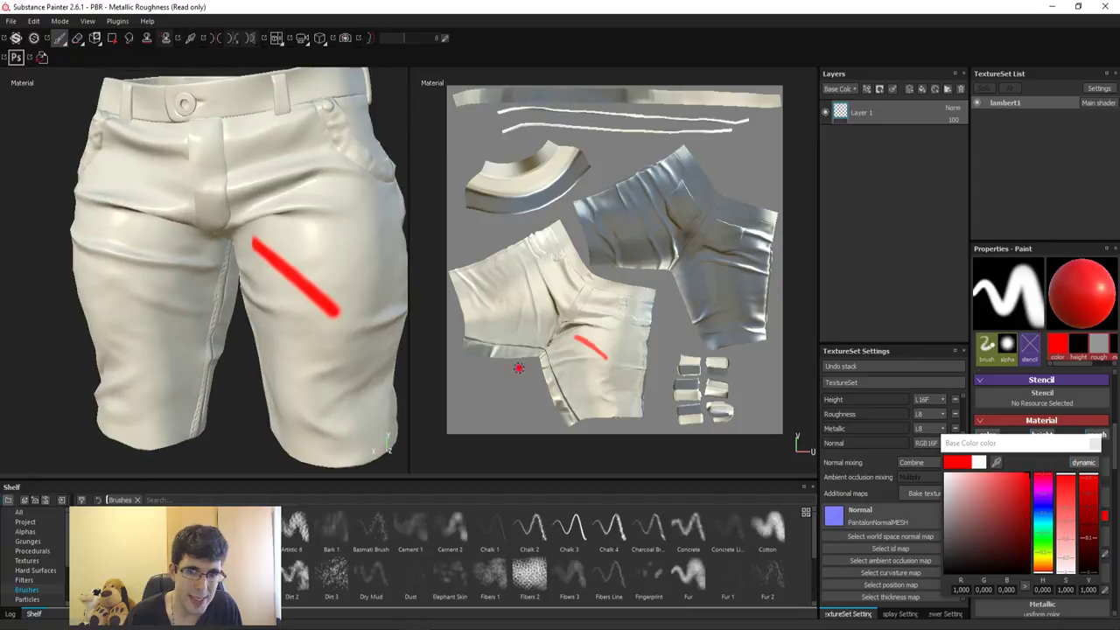
key("ctrl+z")
left_click_drag(572, 333, 613, 367)
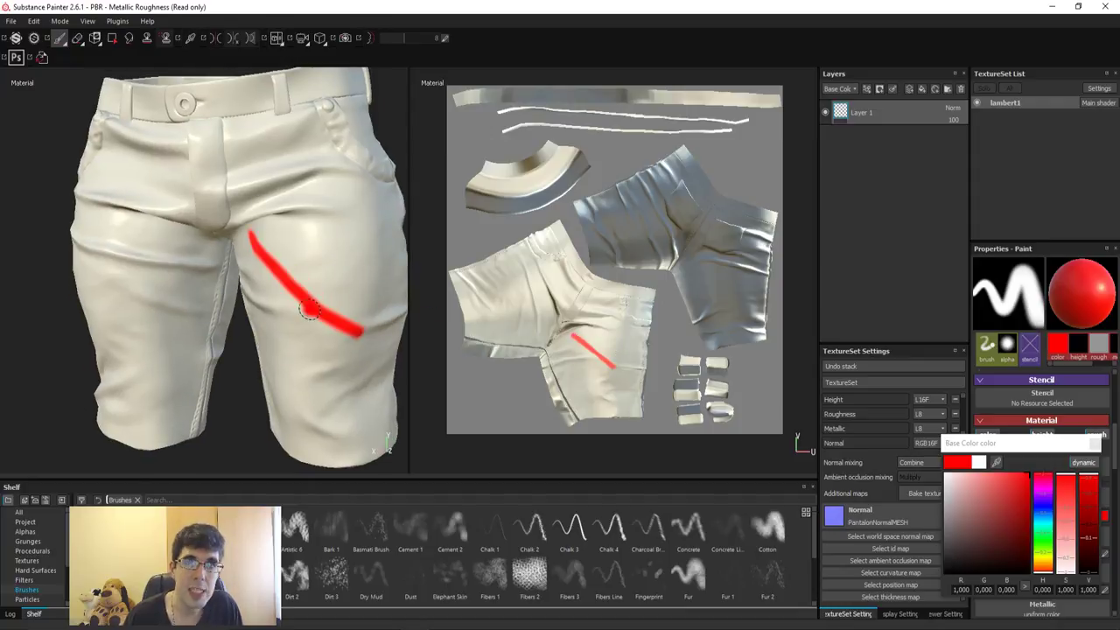
left_click_drag(302, 313, 306, 300, "alt")
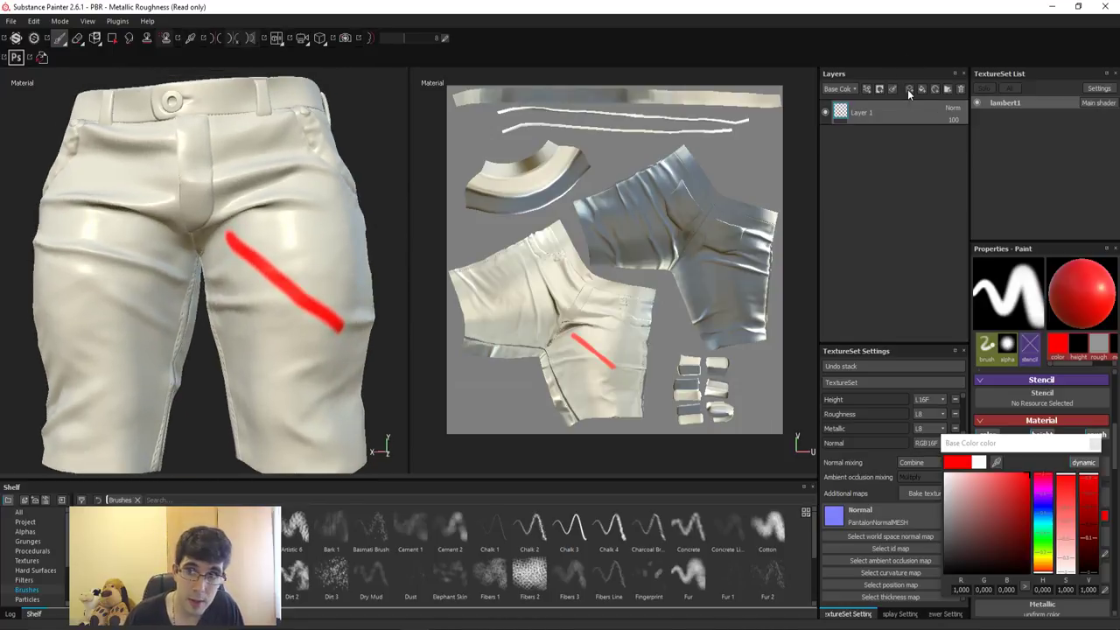
left_click(908, 90)
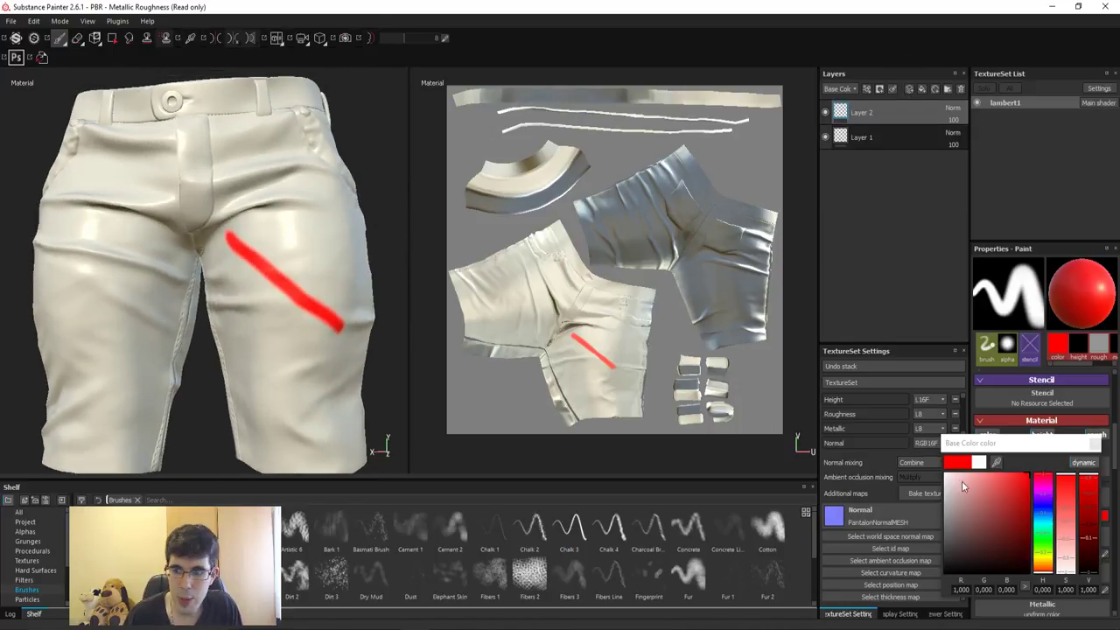
Step: Cross the red stroke in bright purple, drop Layer 2 beneath Layer 1, and add a lower purple zigzag
left_click(1043, 497)
left_click(1011, 484)
left_click_drag(1020, 479, 1035, 467)
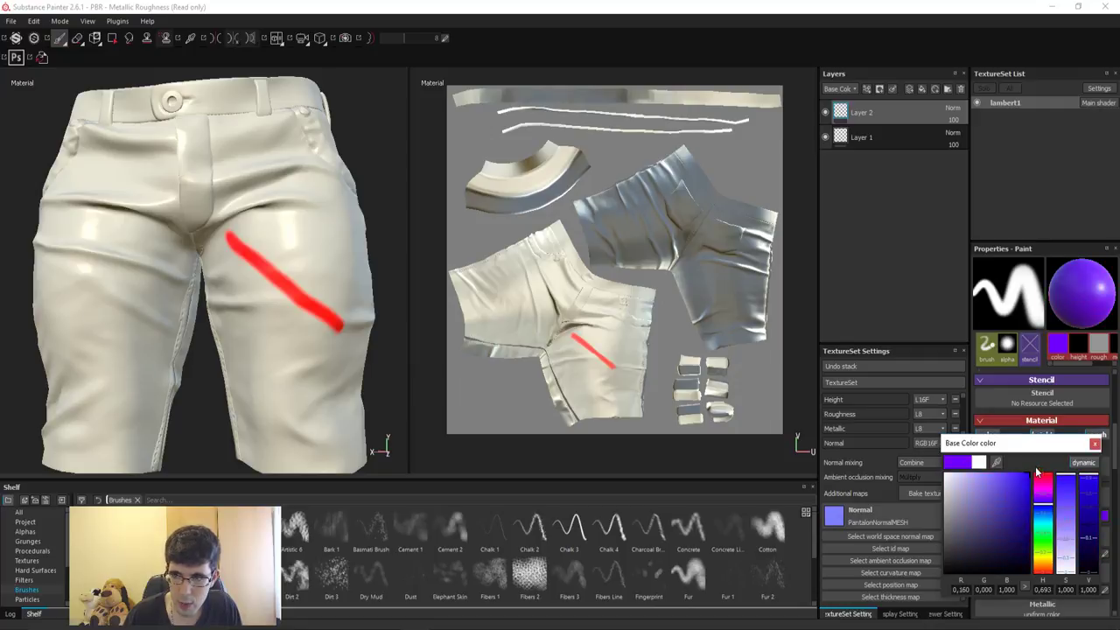
left_click_drag(254, 342, 311, 214)
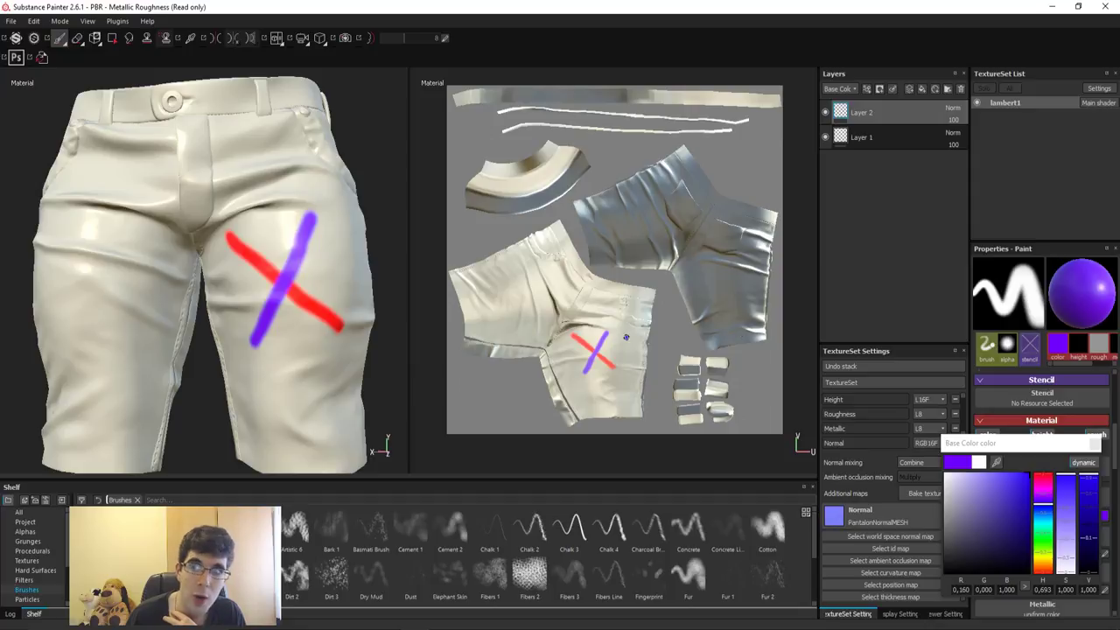
left_click_drag(867, 113, 861, 153)
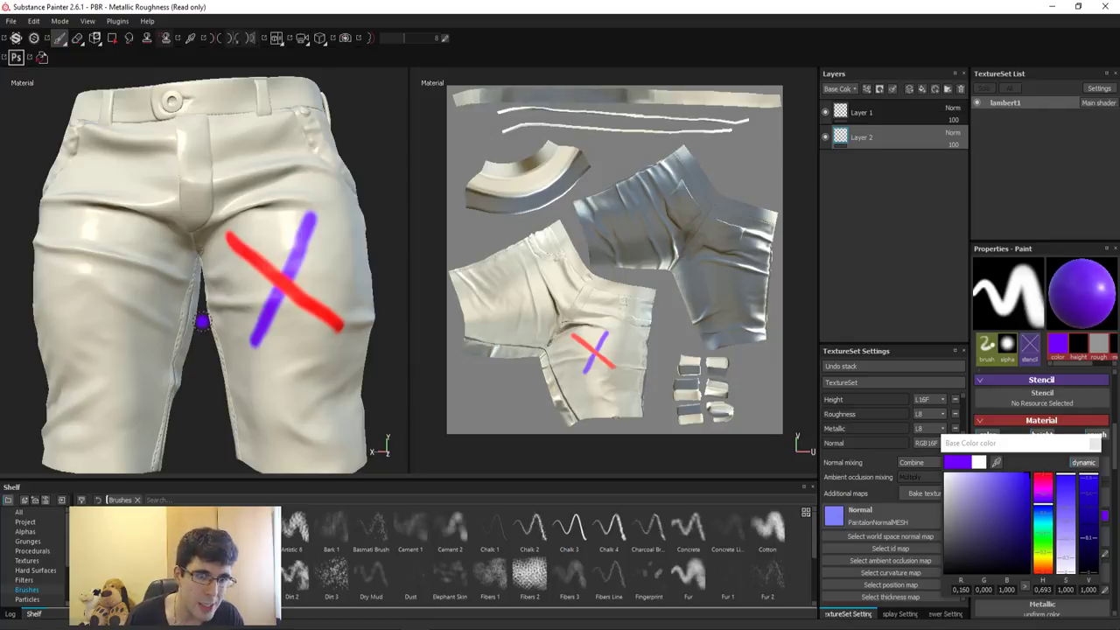
mouse_move(260, 378)
left_mouse_down()
mouse_move(259, 411)
mouse_move(302, 420)
mouse_move(266, 428)
mouse_move(325, 399)
left_mouse_up()
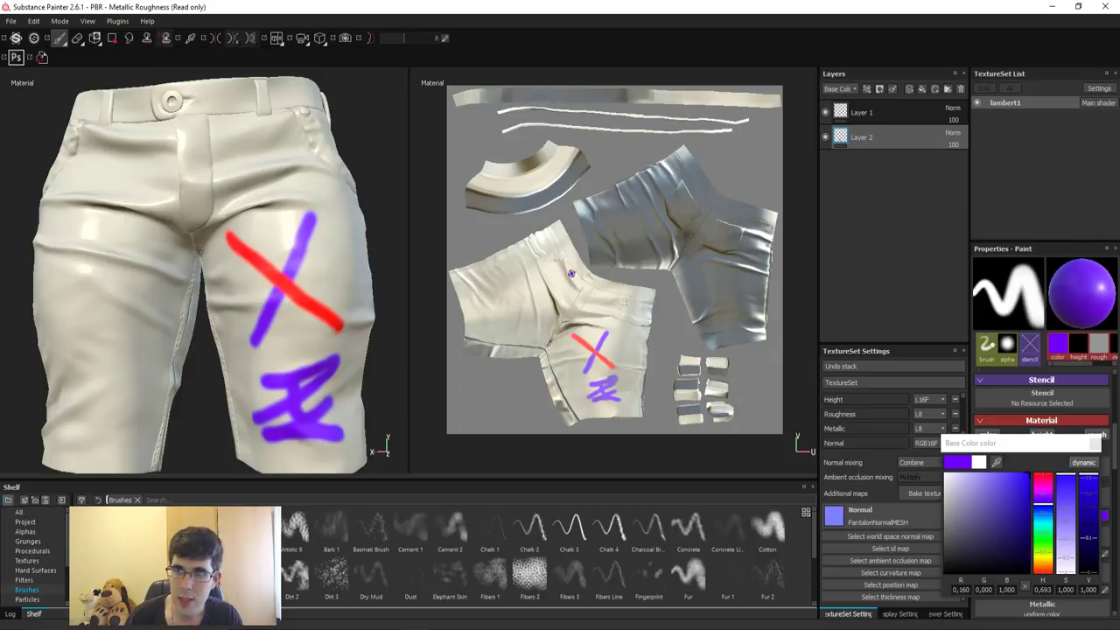
Step: Add Fill layer 1, keep the existing layer names, and move it to the top of the stack
left_click(920, 90)
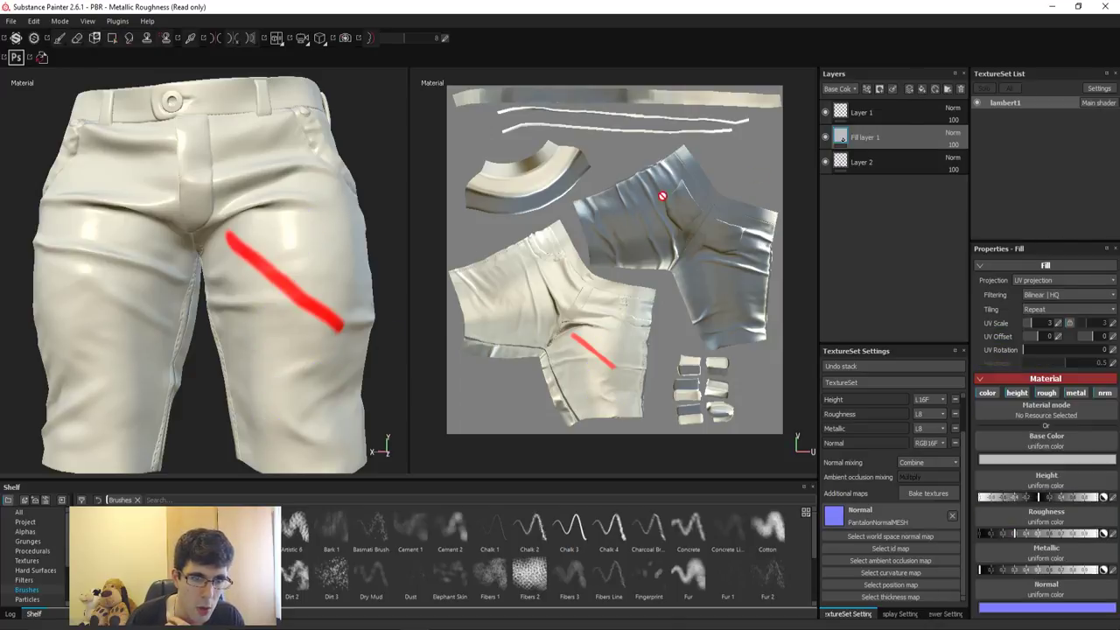
double_click(864, 138)
key("Return")
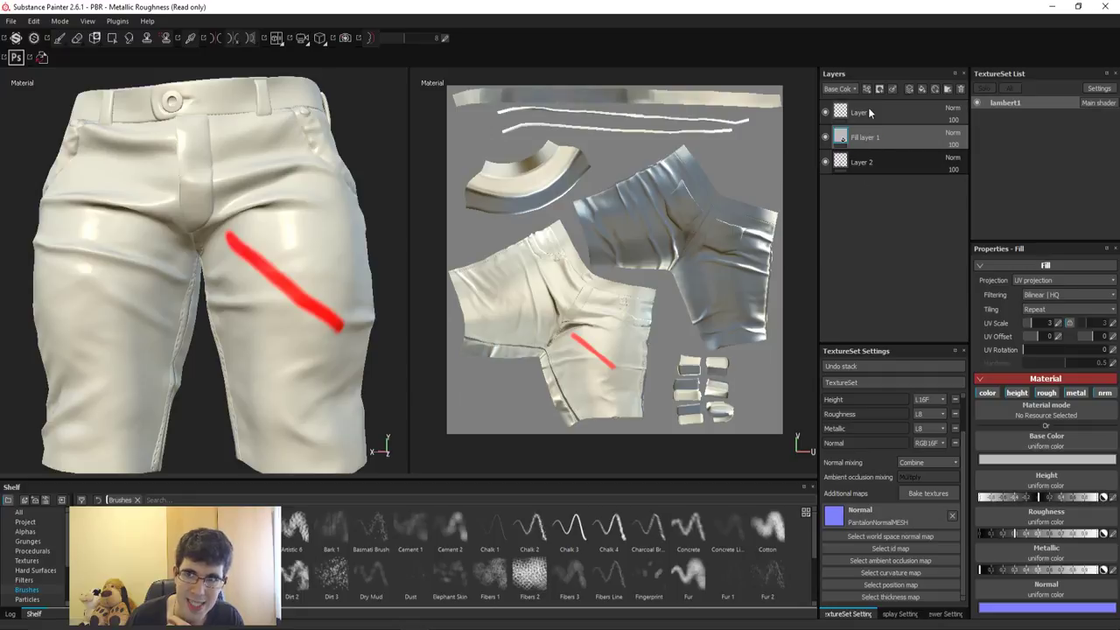
double_click(869, 163)
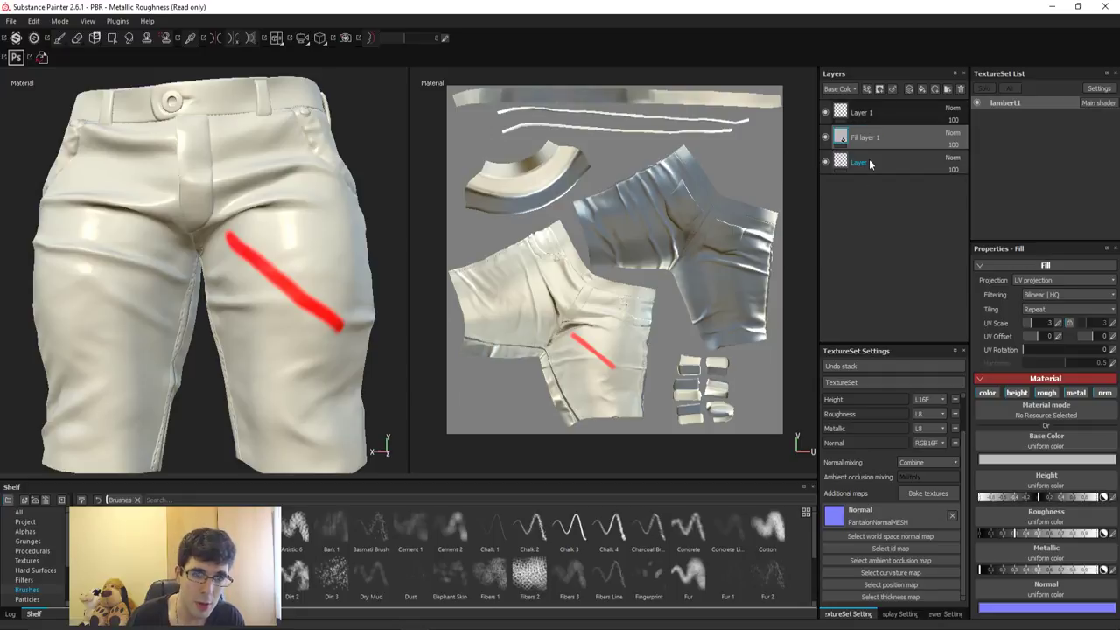
key("Return")
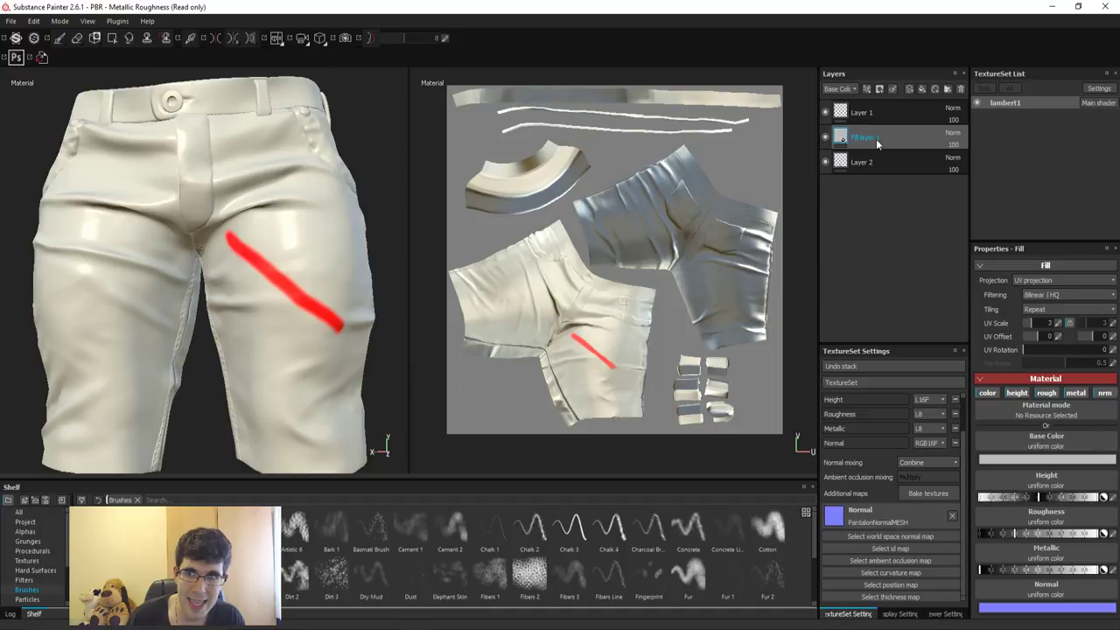
key("Return")
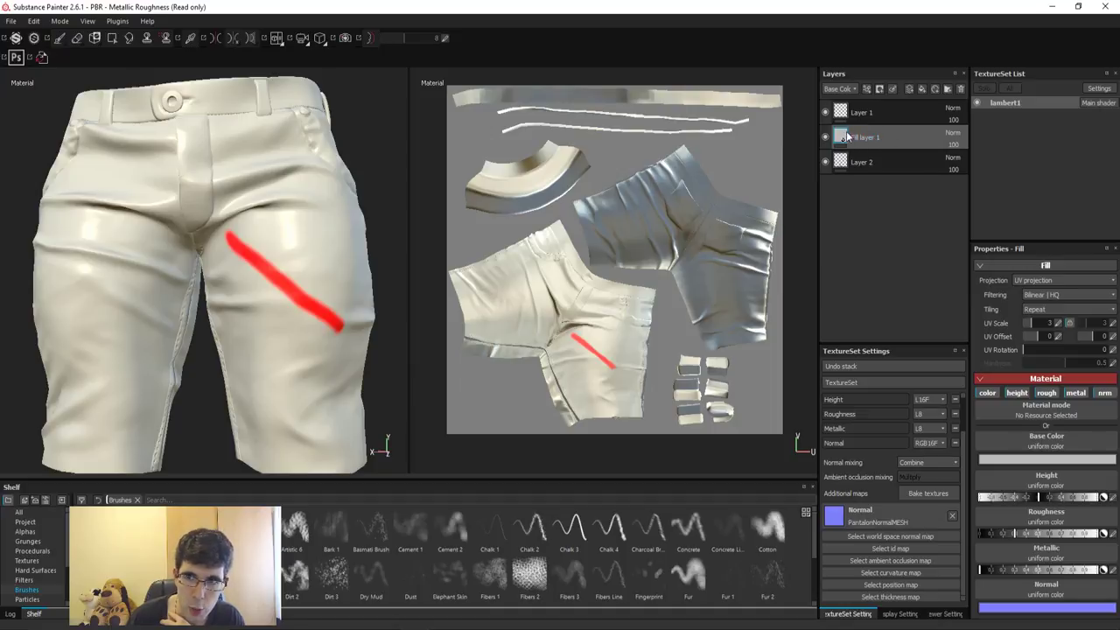
double_click(860, 115)
double_click(855, 112)
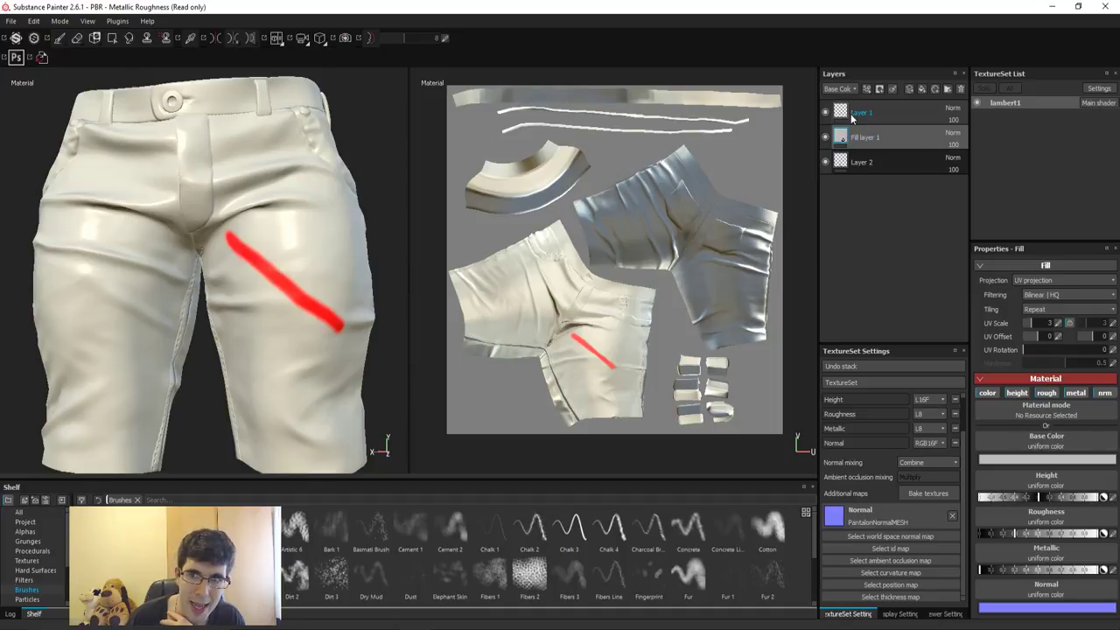
left_click_drag(860, 137, 872, 102)
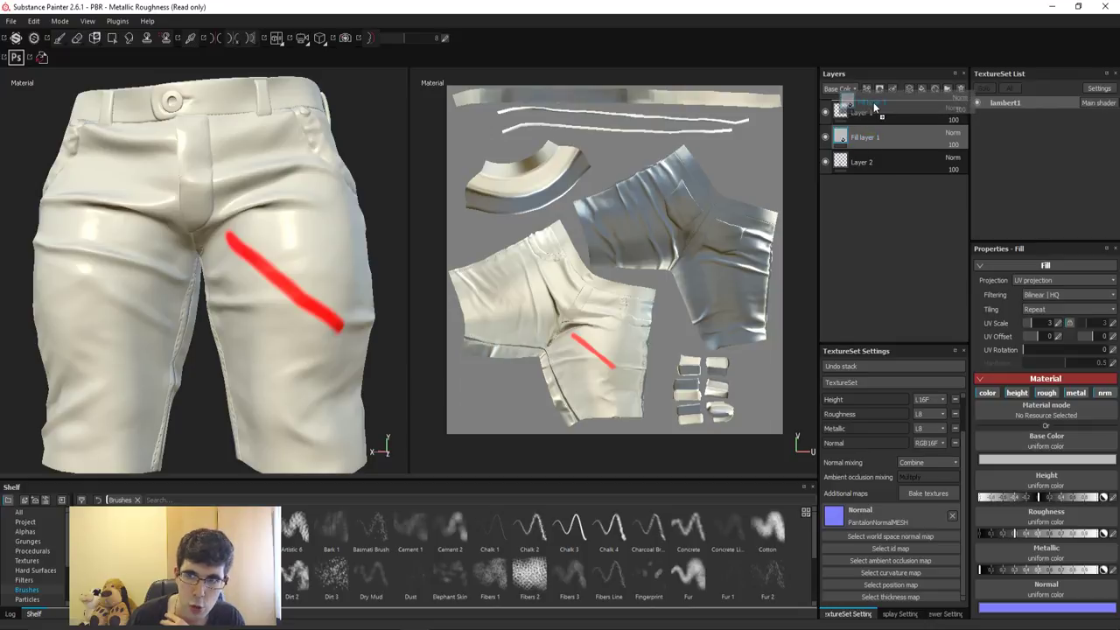
Step: Colour Fill layer 1 bright green and move it below both paint layers
left_click(1028, 459)
left_click(1040, 492)
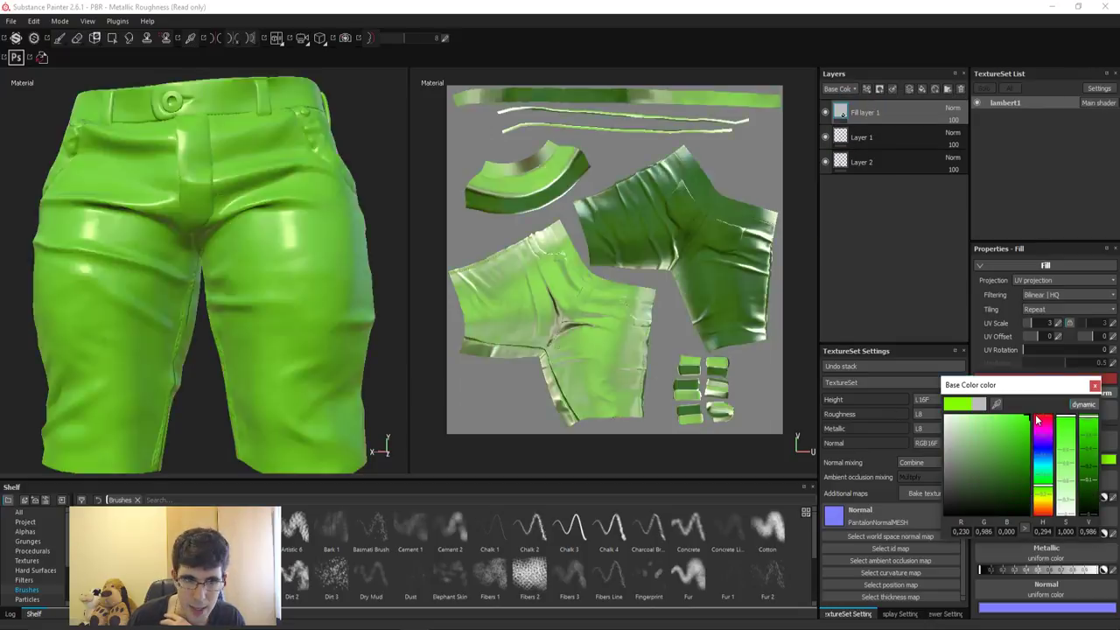
left_click(1095, 386)
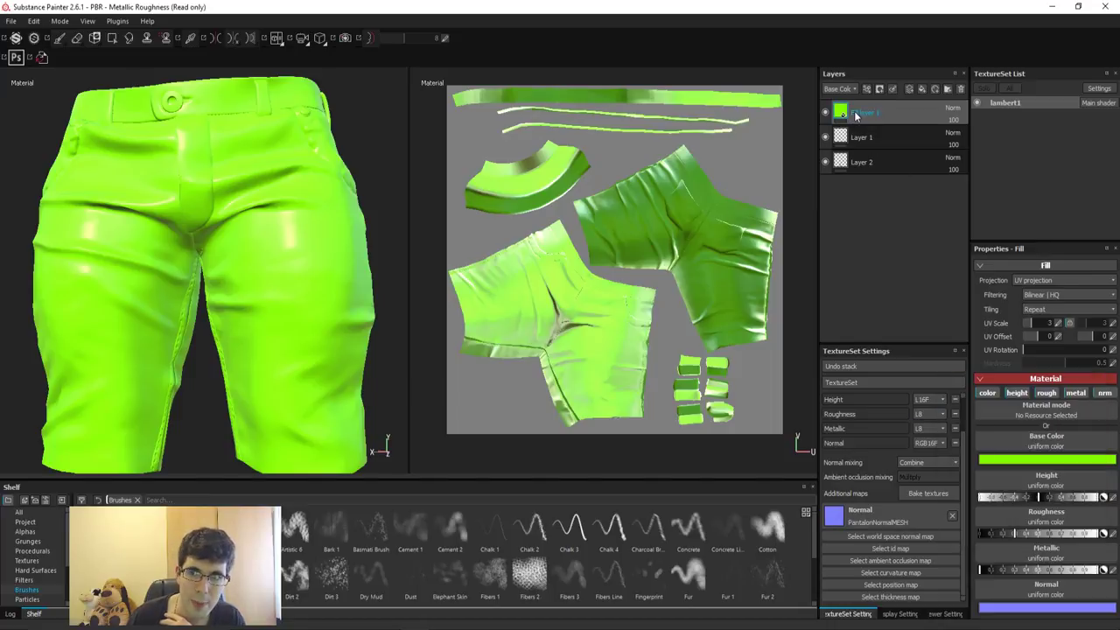
left_click_drag(854, 111, 864, 171)
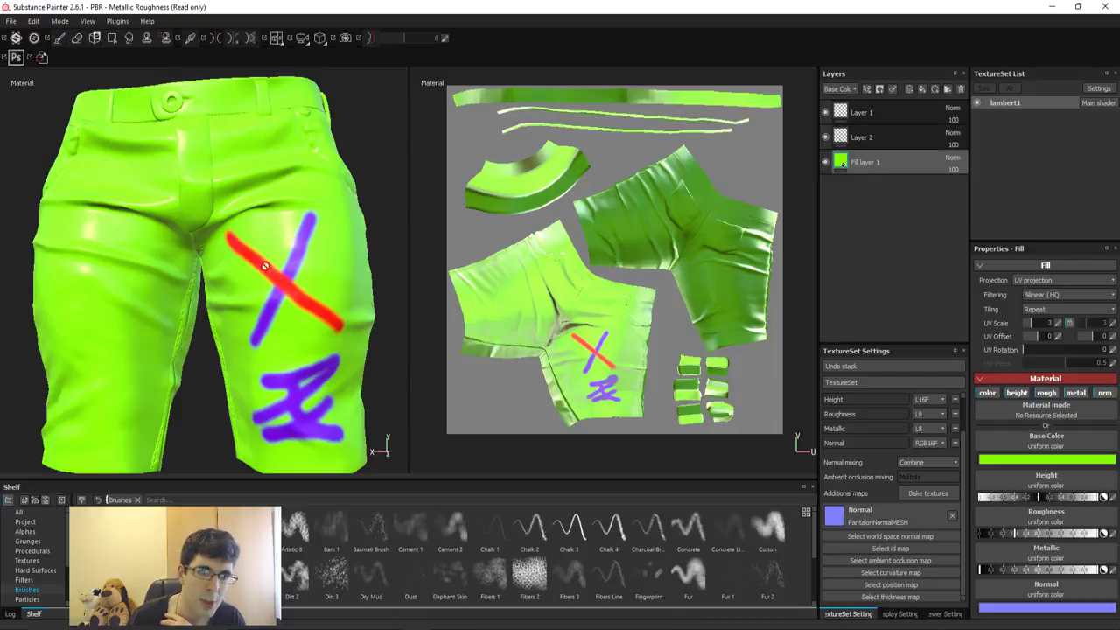
Step: Darken Fill layer 1's green and confirm its name unchanged
left_click(1004, 443)
left_click(1010, 447)
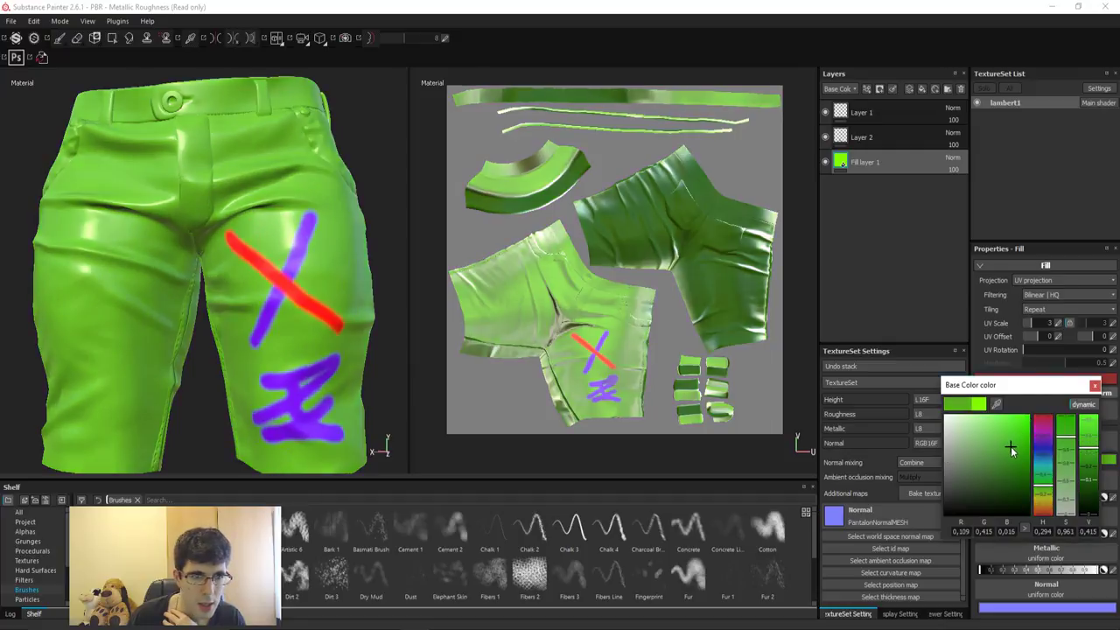
left_click(1095, 385)
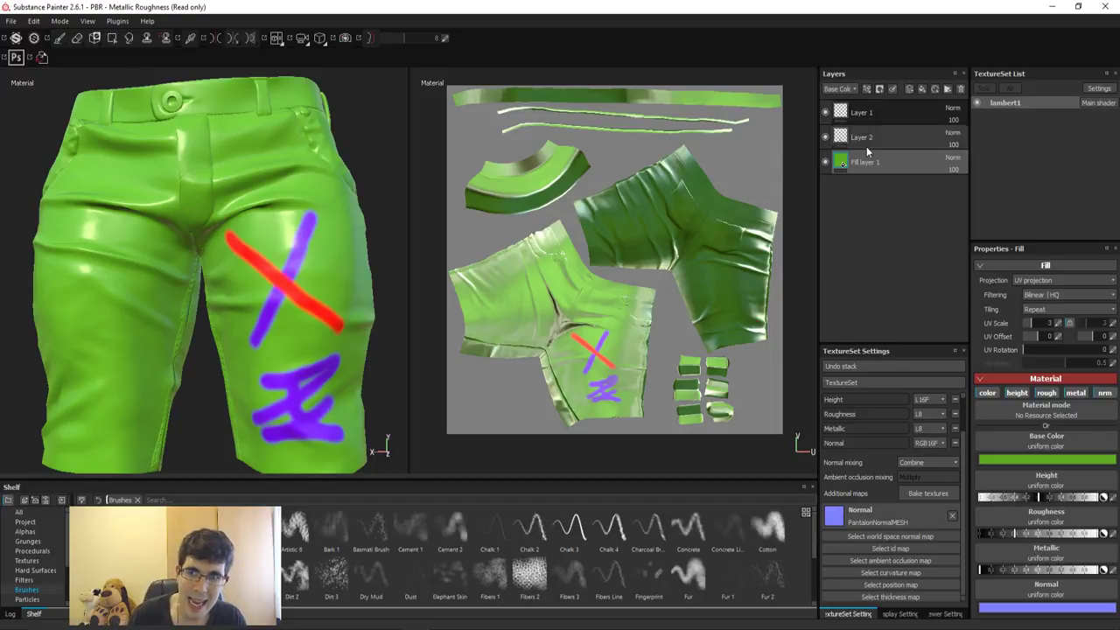
double_click(873, 164)
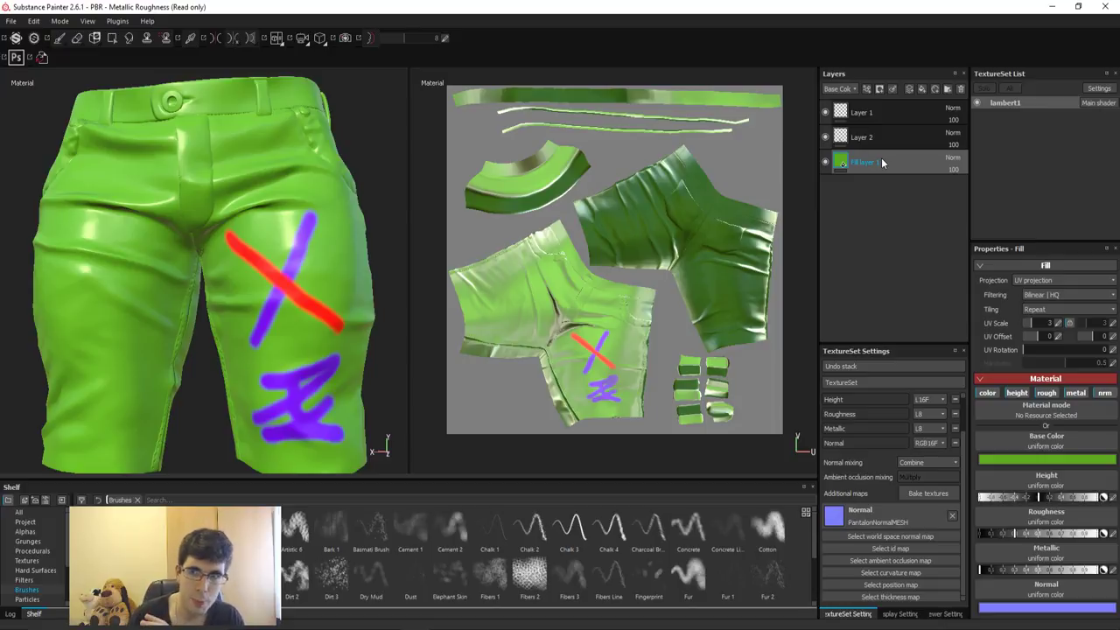
key("Return")
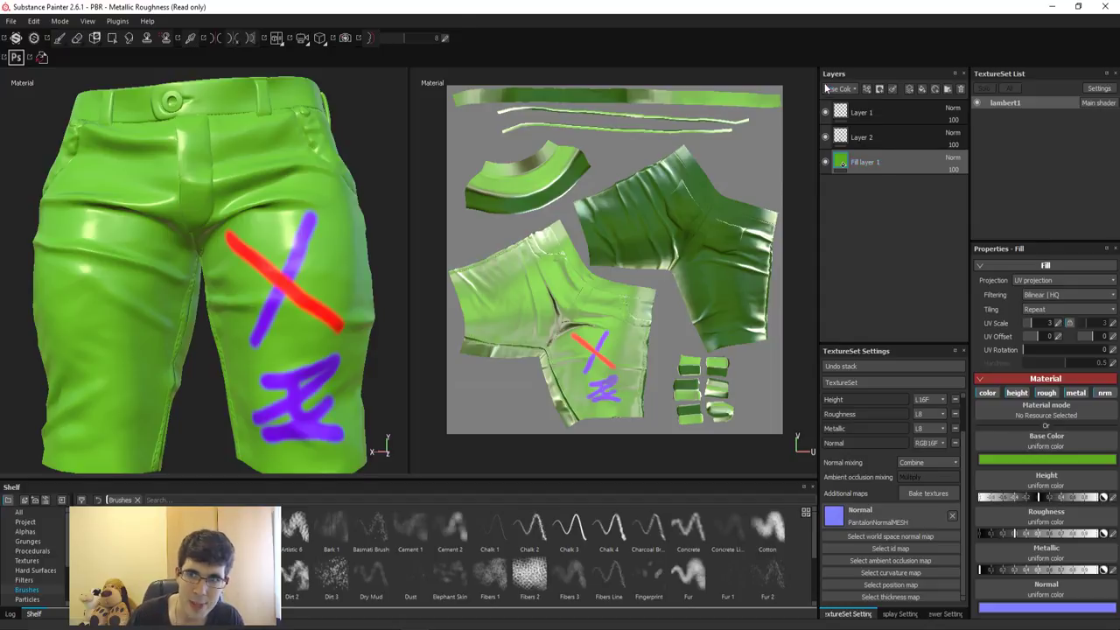
Step: Show the Roughness channel in the layer stack and keep Fill layer 1's opacity at 100
left_click(836, 89)
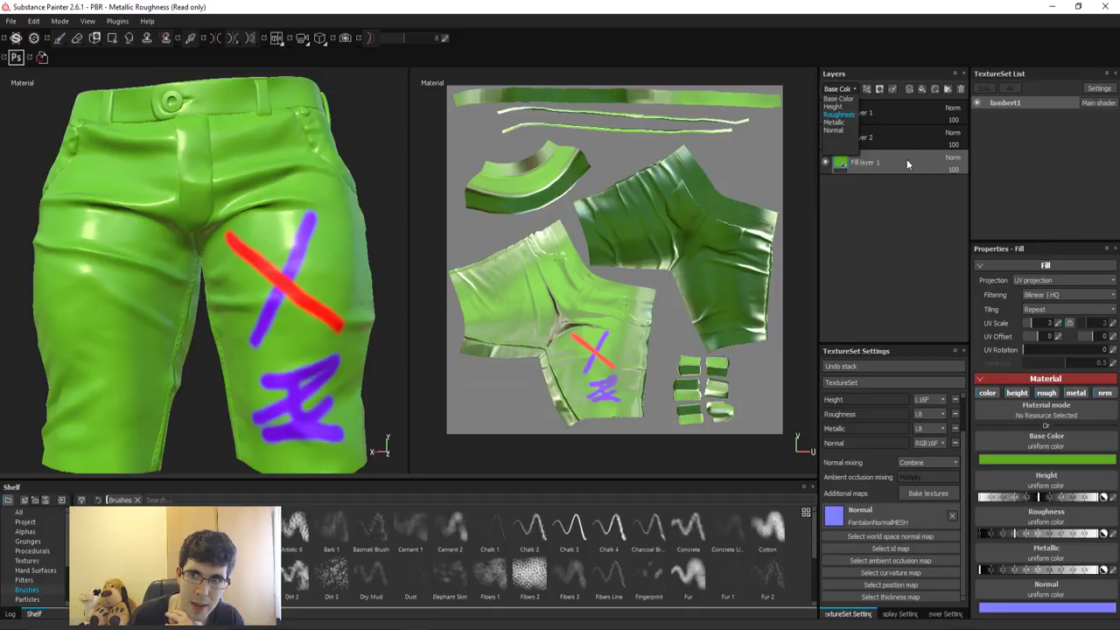
left_click(837, 114)
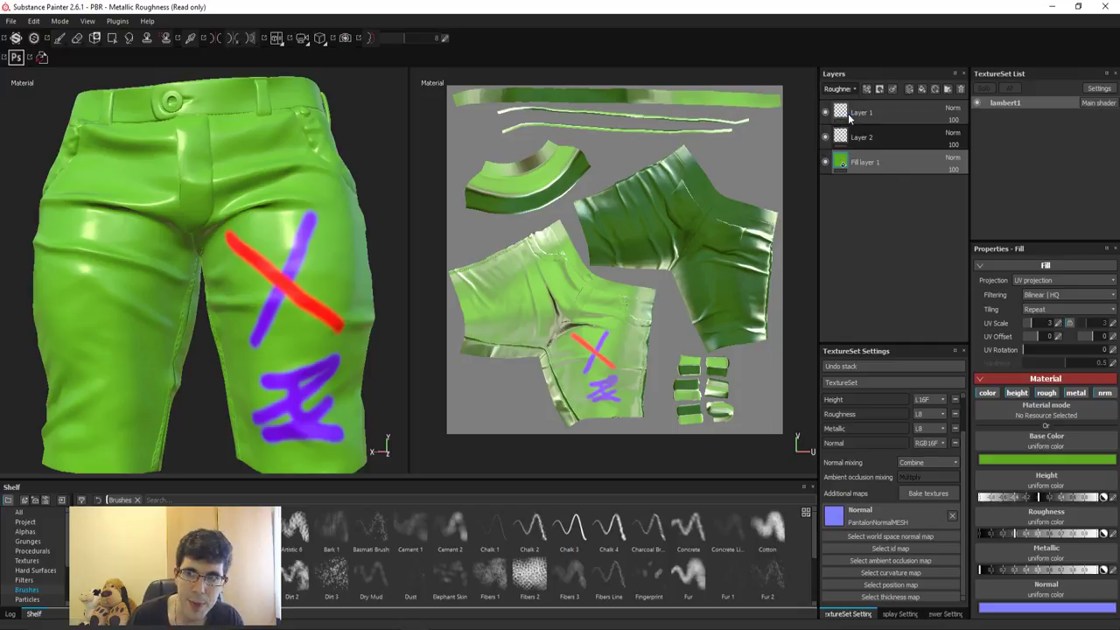
left_click(952, 169)
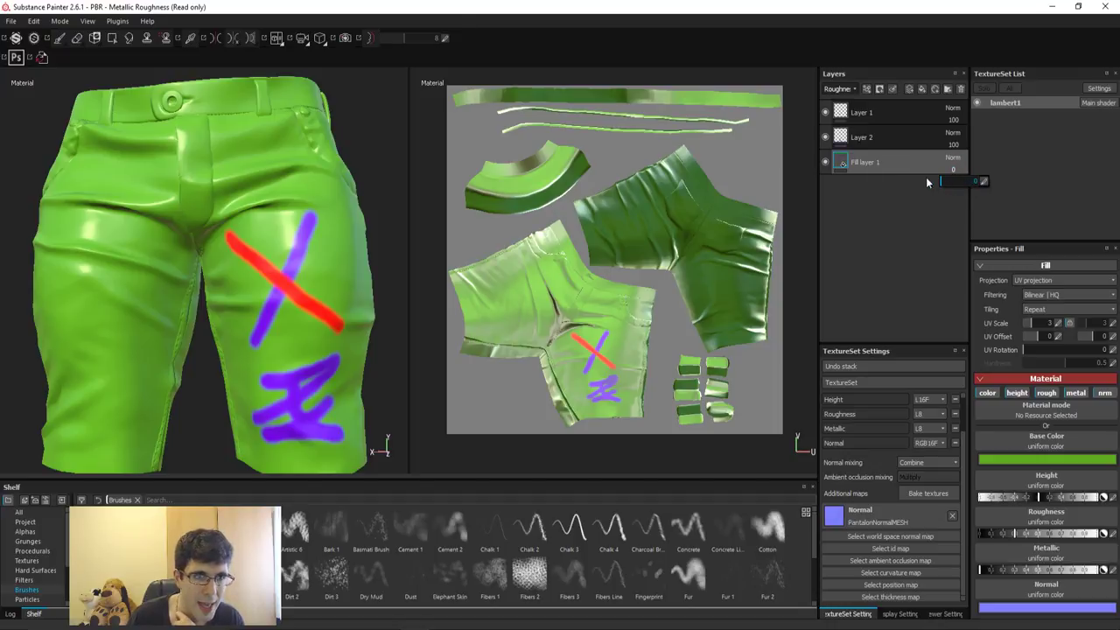
left_click_drag(953, 186, 981, 186)
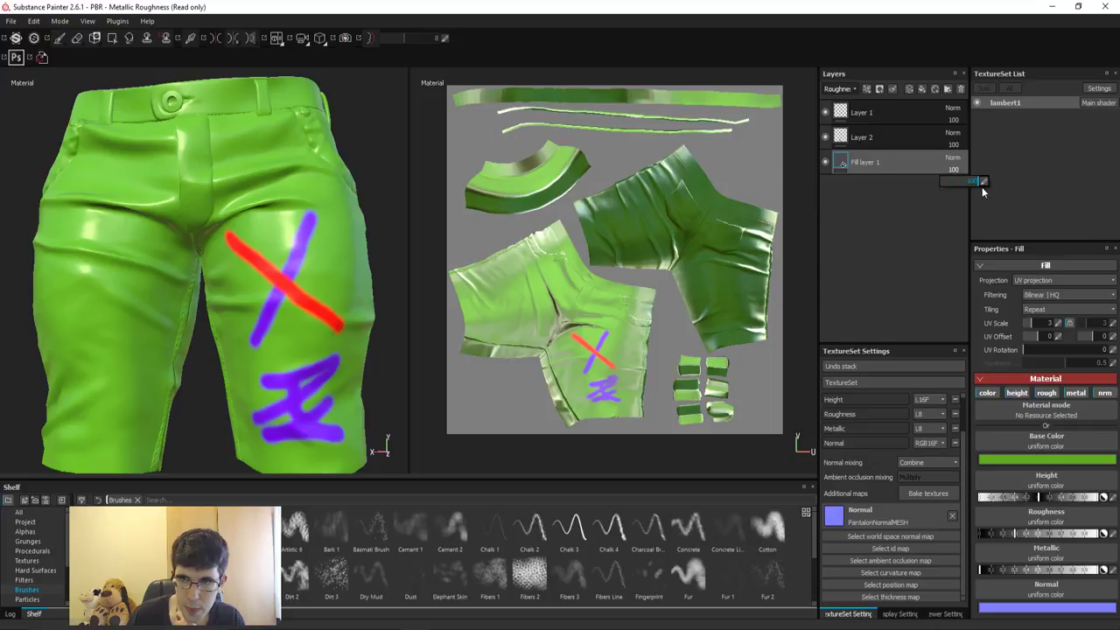
left_click(899, 154)
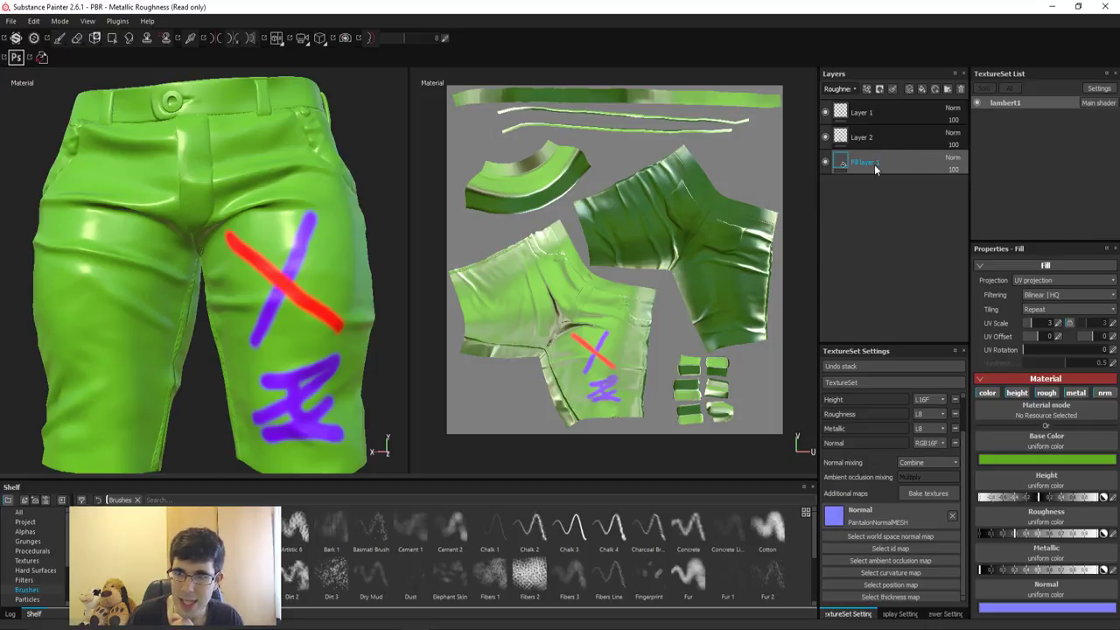
Step: Add Fill layer 2 and move it beneath Fill layer 1
left_click(924, 89)
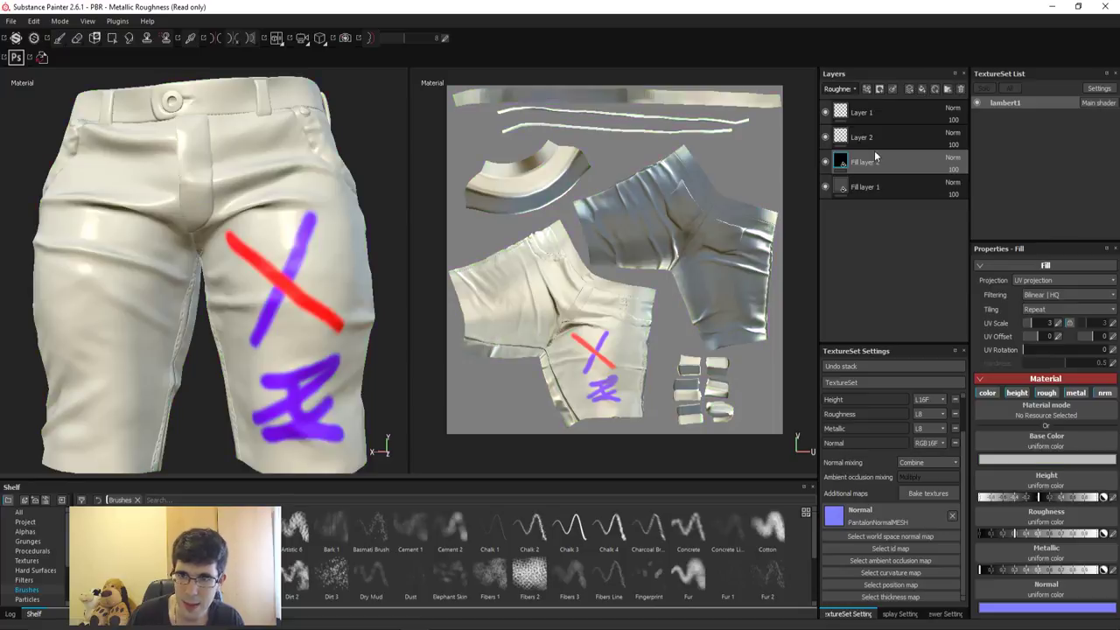
left_click_drag(874, 158, 861, 194)
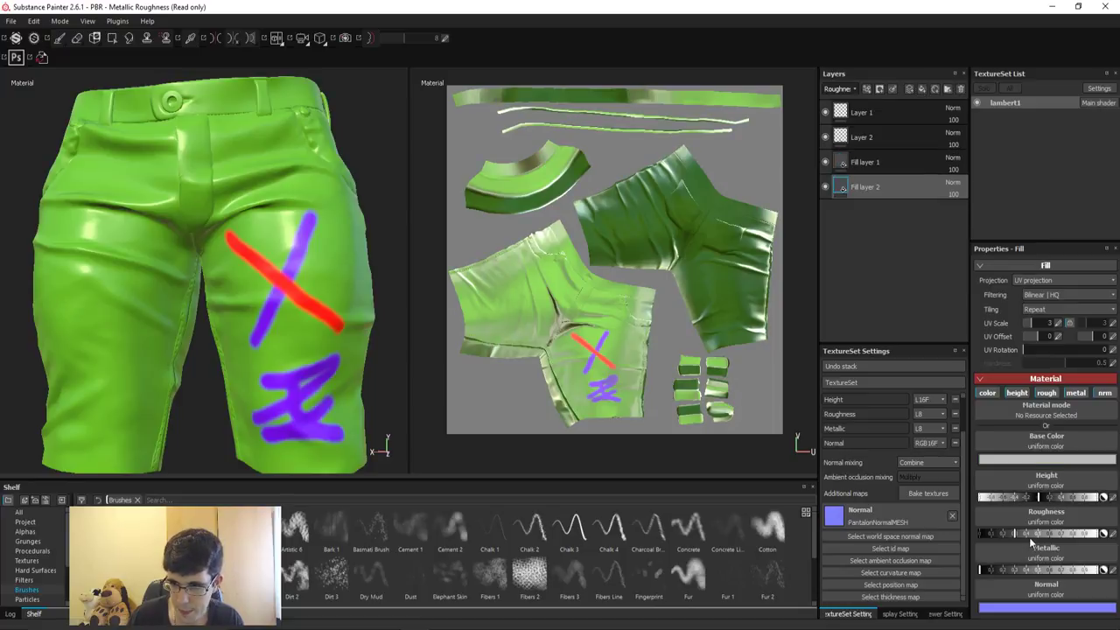
left_click(893, 165)
left_click(866, 190)
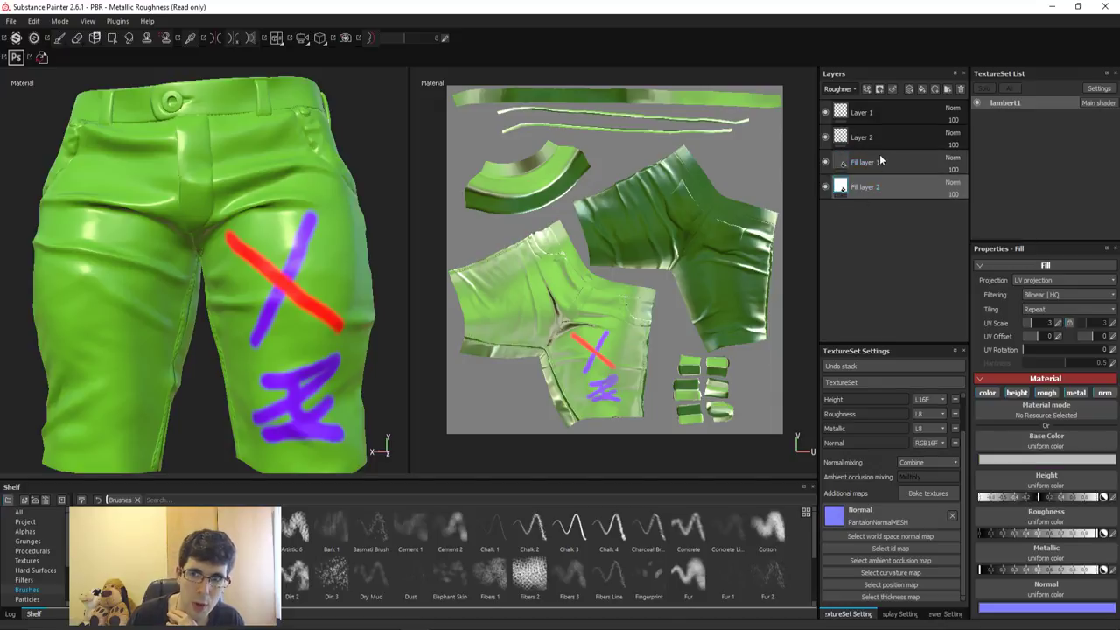
left_click(870, 162)
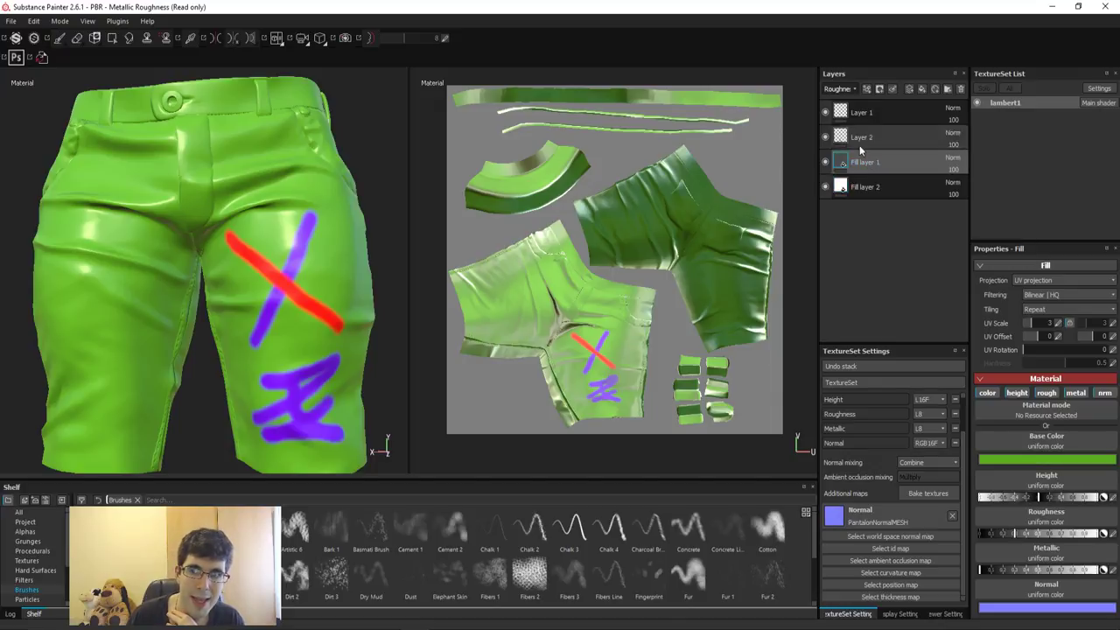
Step: Try Fill layer 1's opacity at 64 and 55, show Base Color, and restore it to 100
left_click(956, 170)
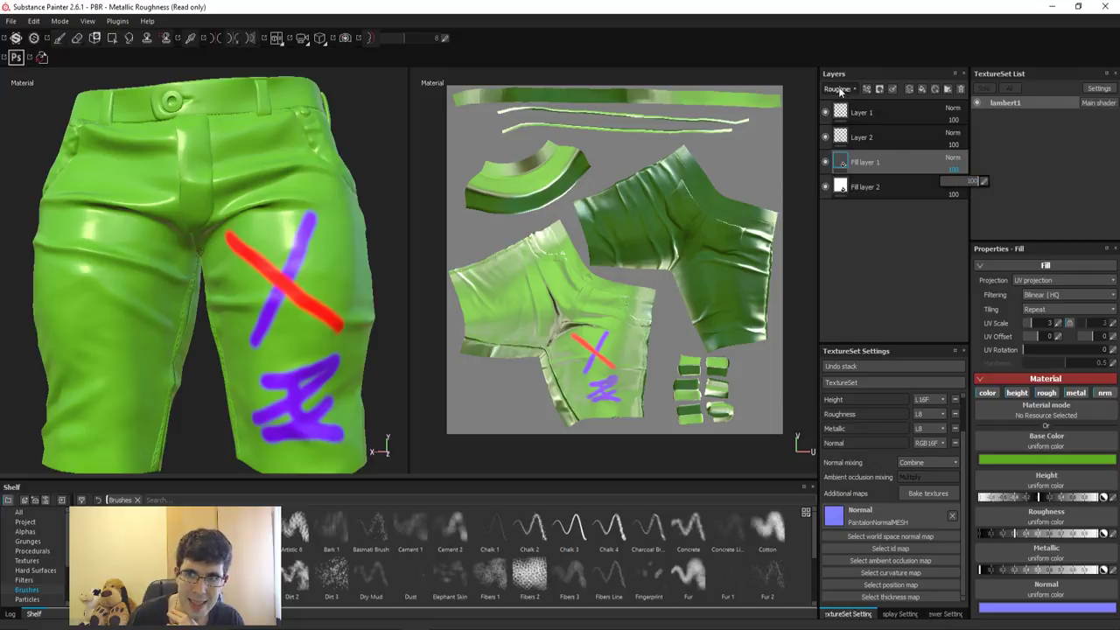
mouse_move(968, 183)
left_mouse_down()
mouse_move(951, 198)
mouse_move(989, 193)
mouse_move(956, 200)
mouse_move(982, 203)
left_mouse_up()
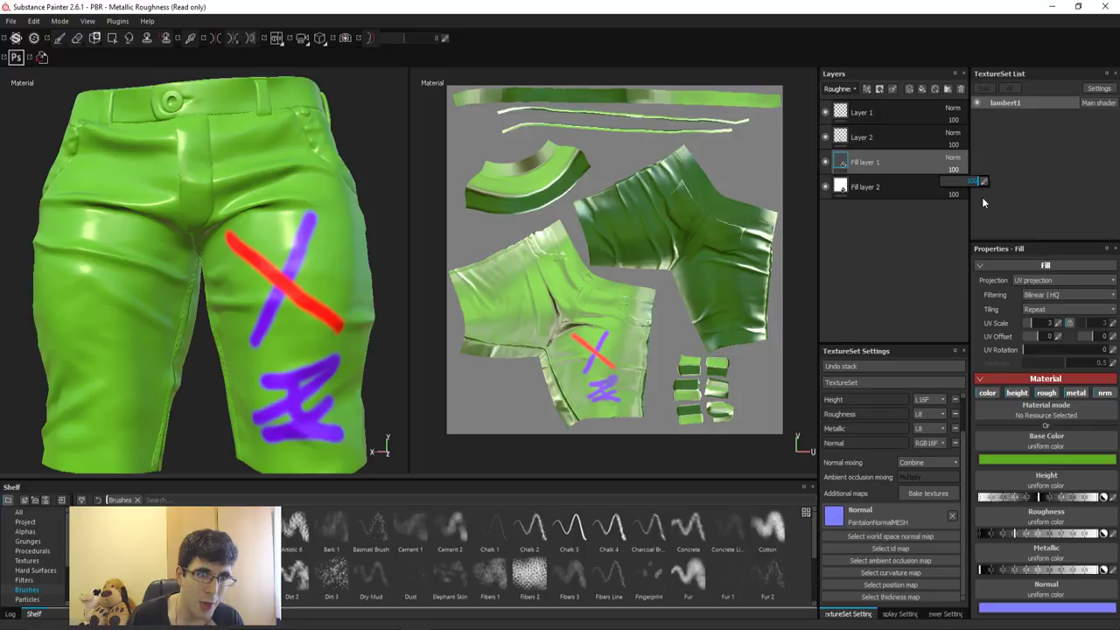
mouse_move(978, 197)
left_mouse_down()
mouse_move(957, 195)
mouse_move(982, 195)
left_mouse_up()
left_click(838, 89)
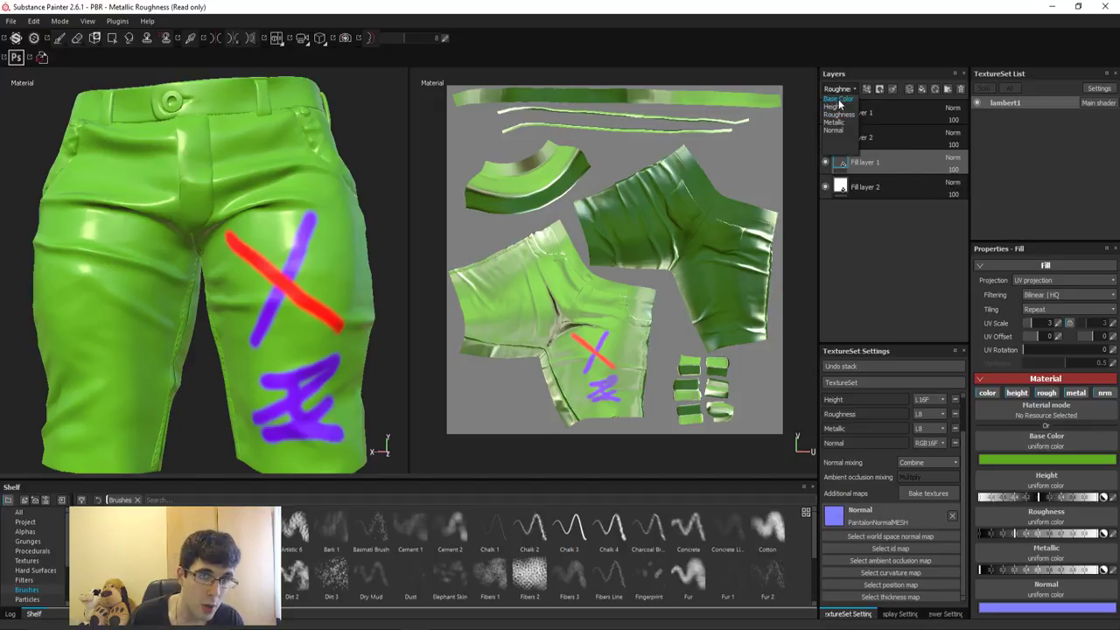
left_click(838, 100)
mouse_move(972, 182)
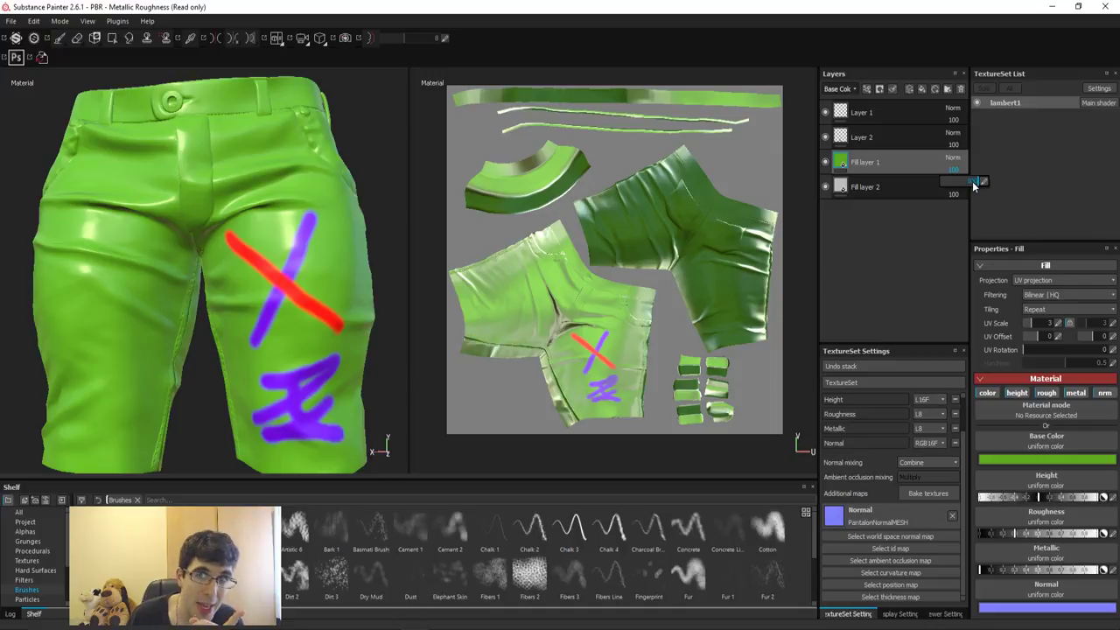
mouse_move(973, 181)
left_mouse_down()
mouse_move(993, 176)
mouse_move(912, 170)
mouse_move(1003, 183)
left_mouse_up()
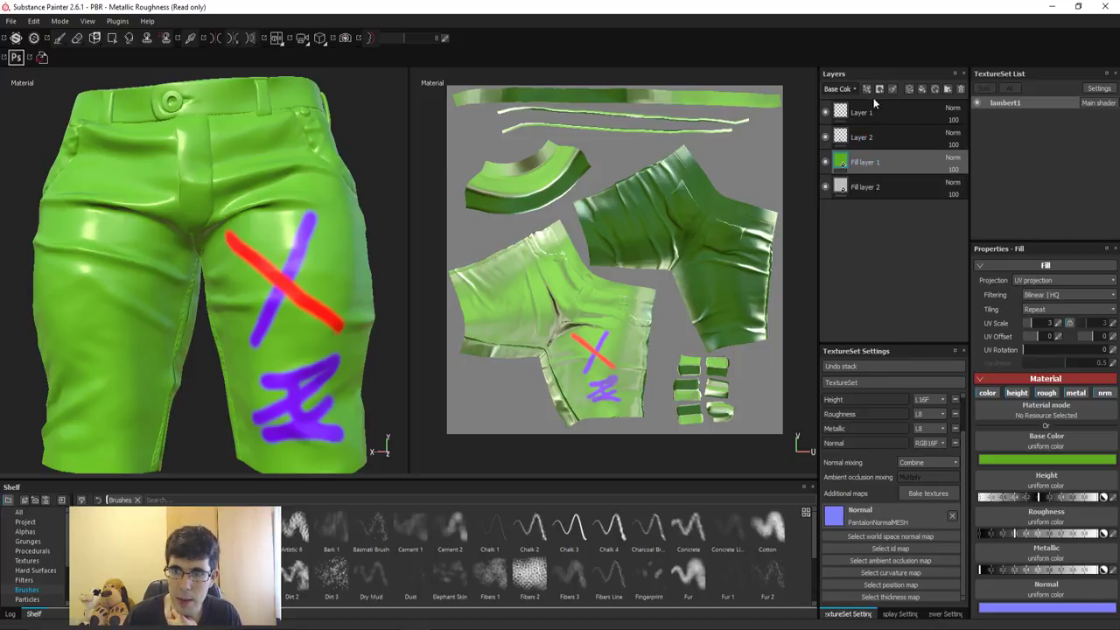
Step: Create a new layer folder named 'pantalon'
left_click(912, 142)
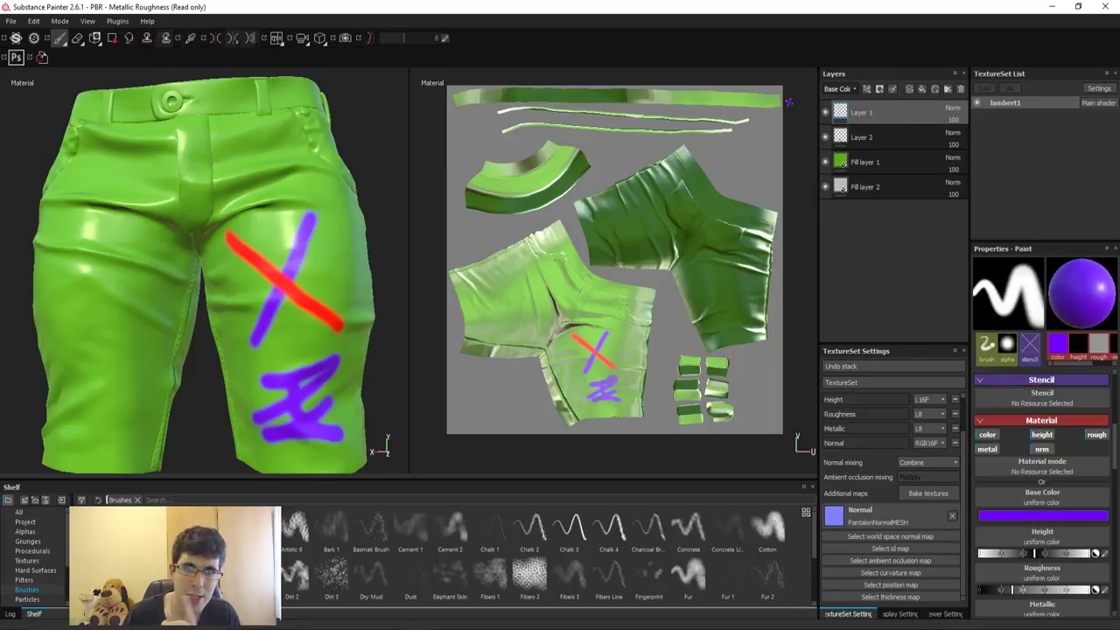
left_click(947, 89)
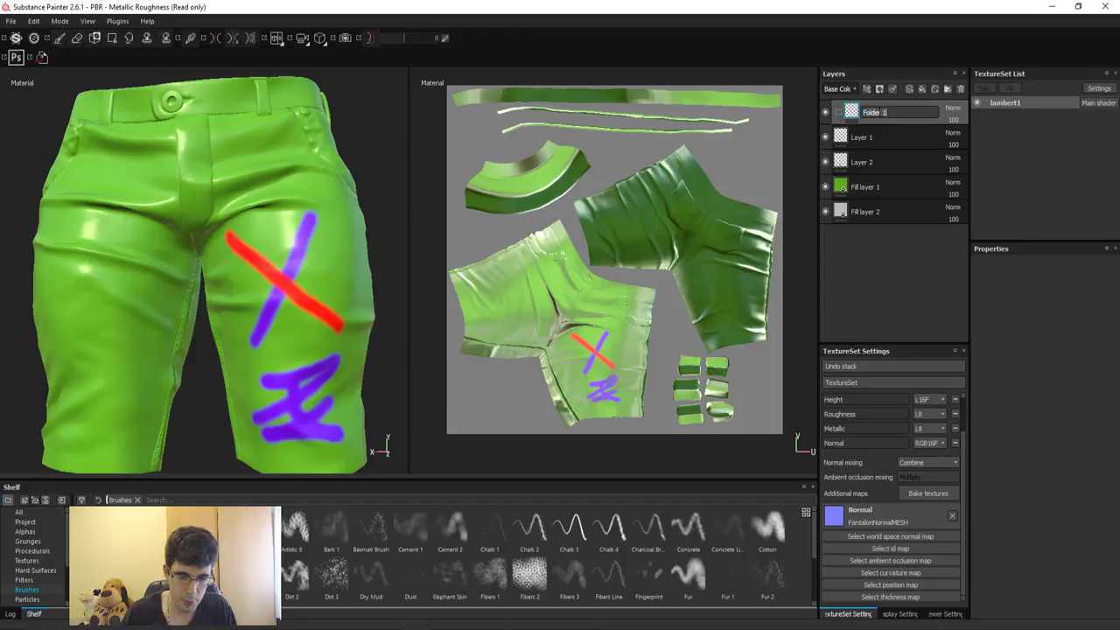
type("pantalon")
key("Return")
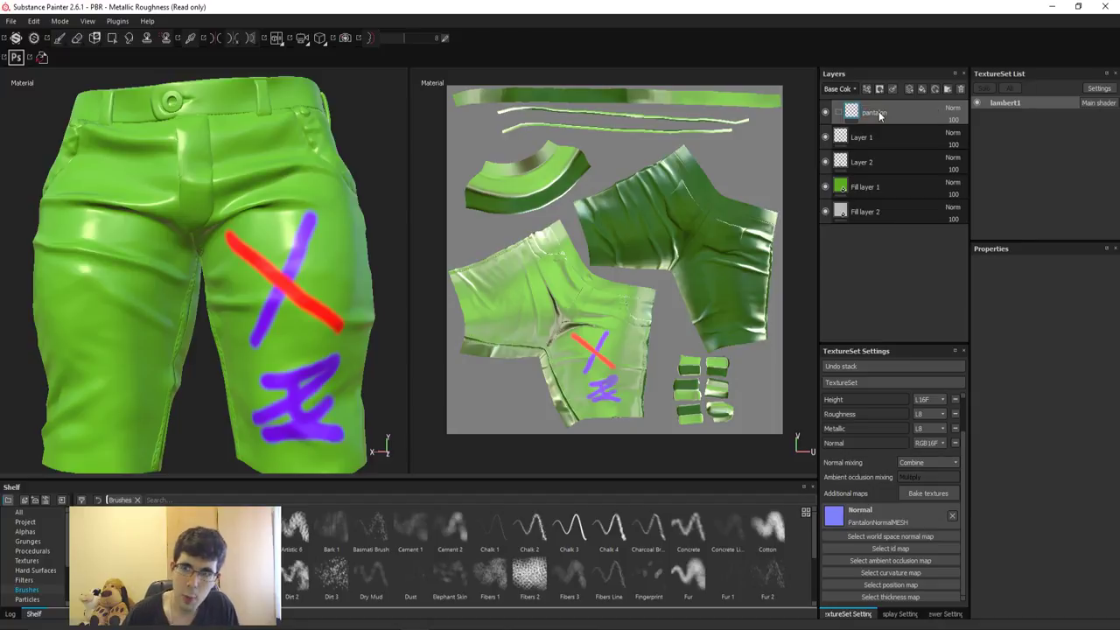
Step: Move all four layers into the pantalon folder, expand it, and select Fill layer 2
left_click(877, 163)
left_click(882, 217, "shift")
left_click_drag(876, 150, 879, 113)
left_click(839, 114)
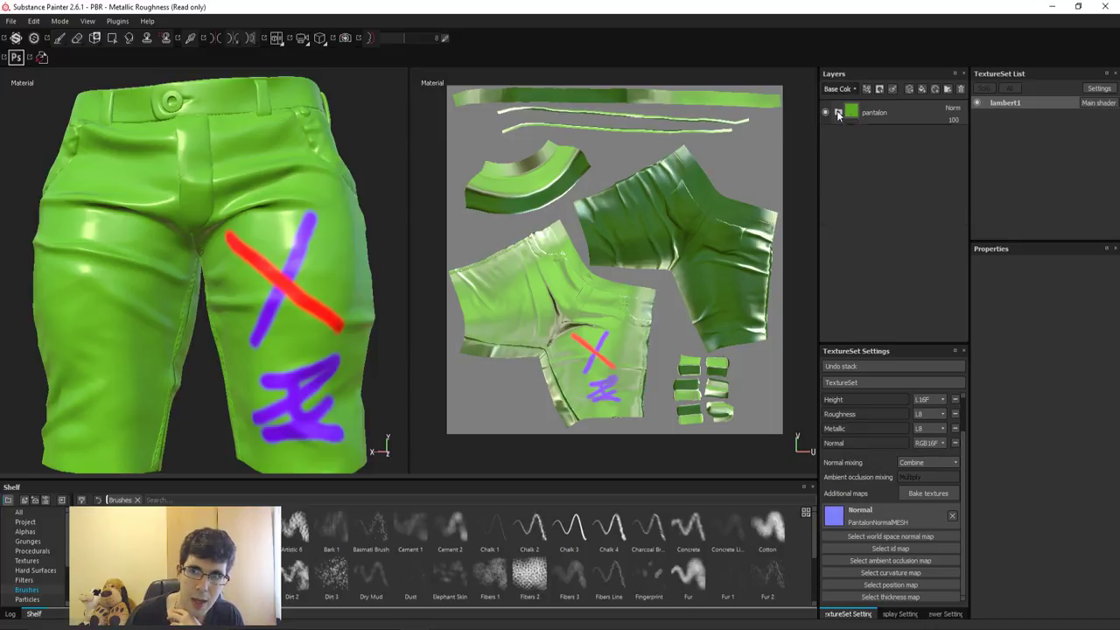
left_click(839, 113)
left_click(839, 113)
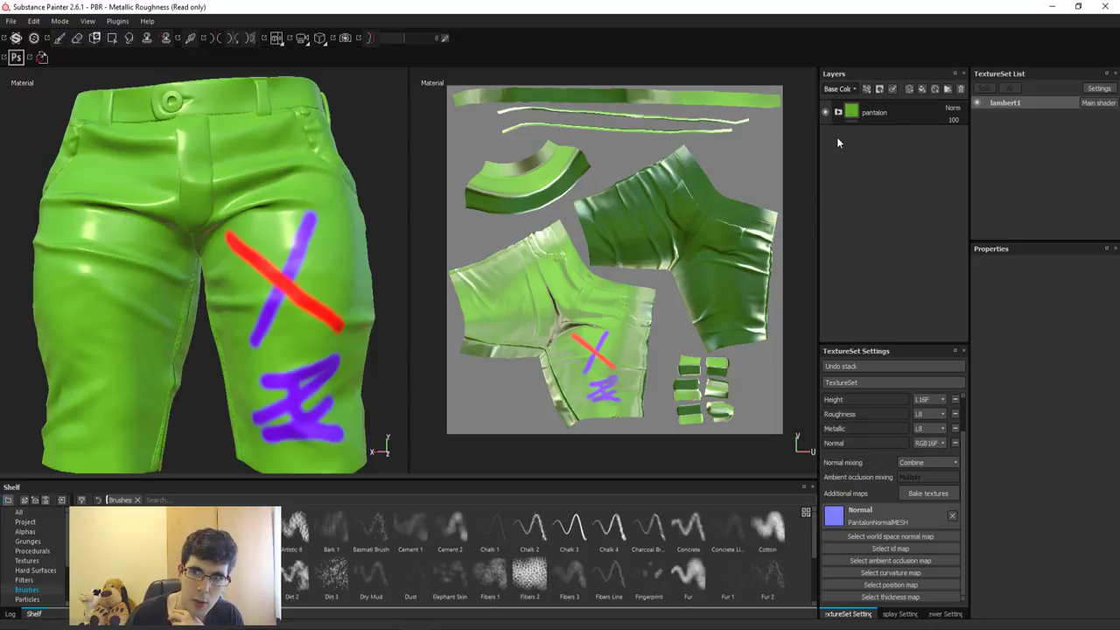
left_click(839, 112)
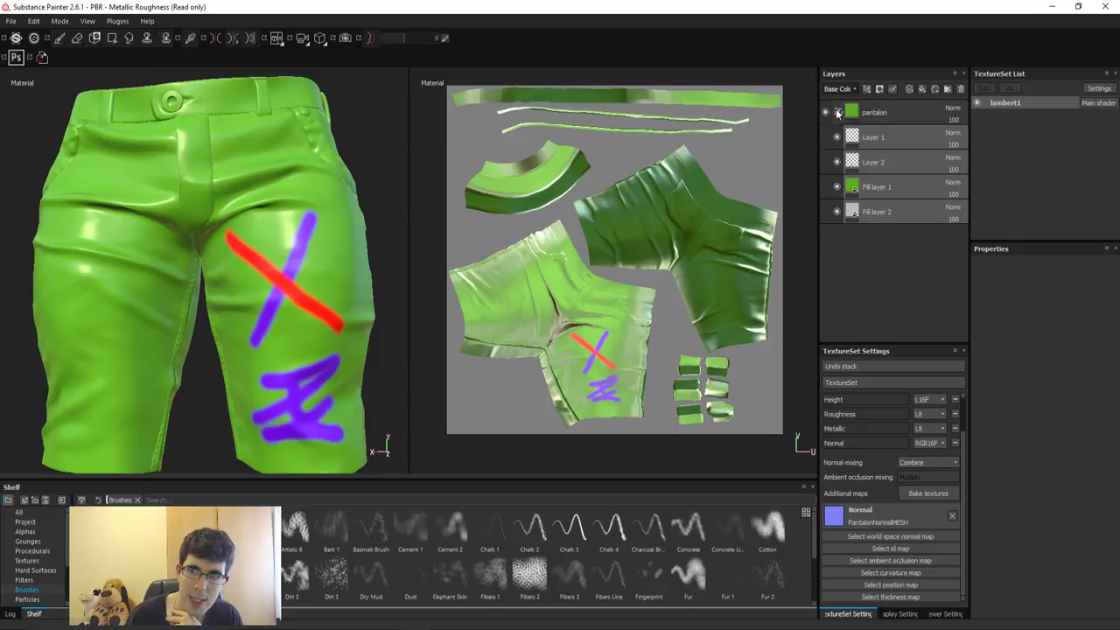
left_click(839, 112)
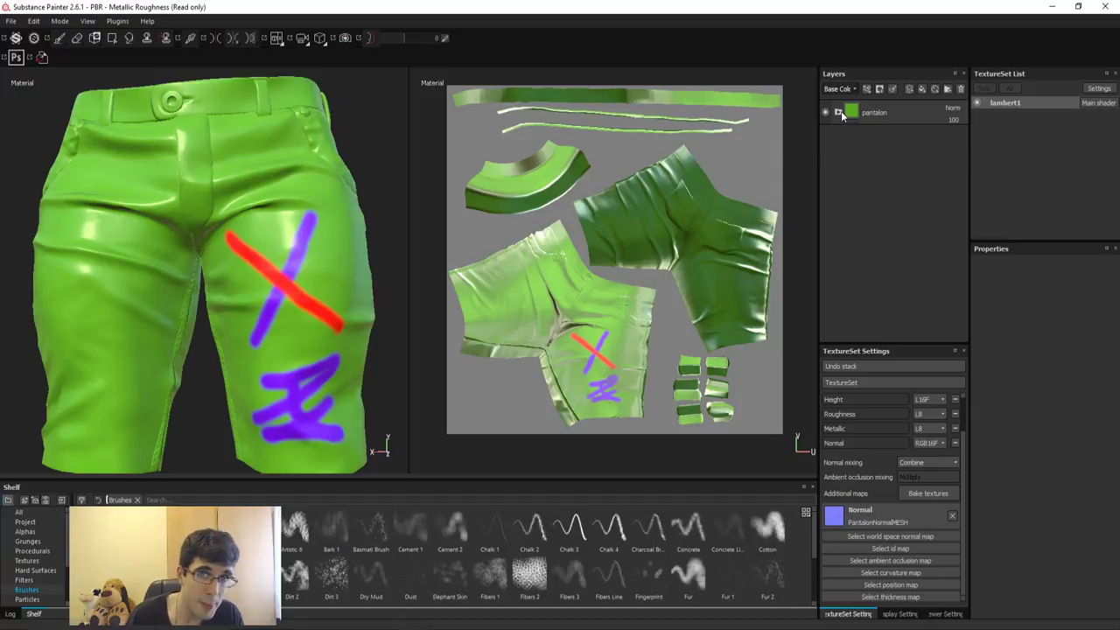
left_click(839, 112)
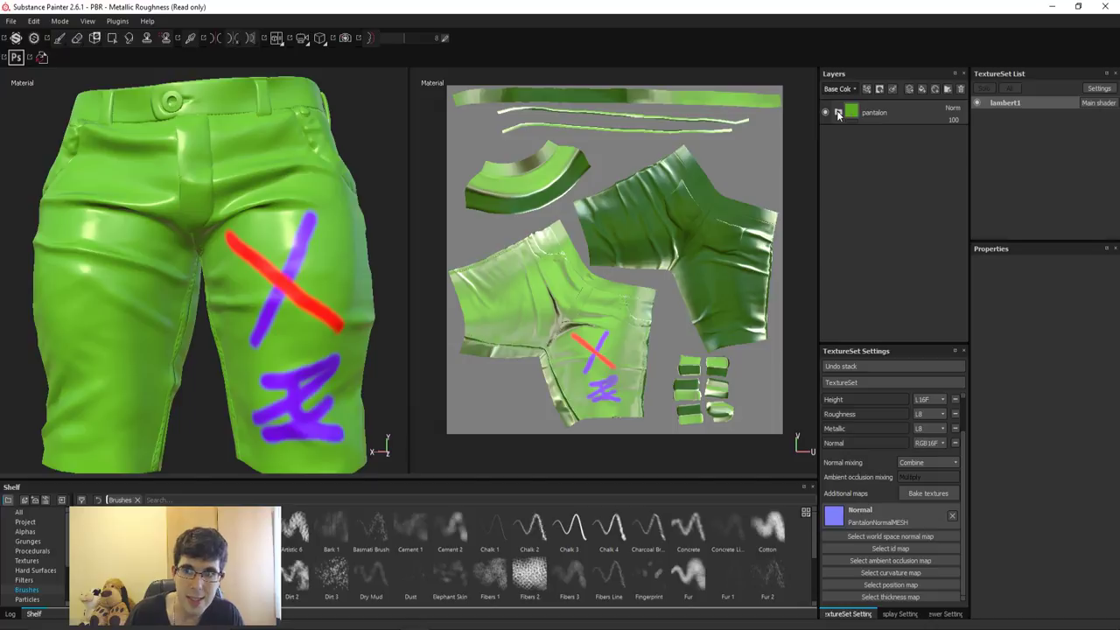
left_click(838, 113)
left_click(891, 214)
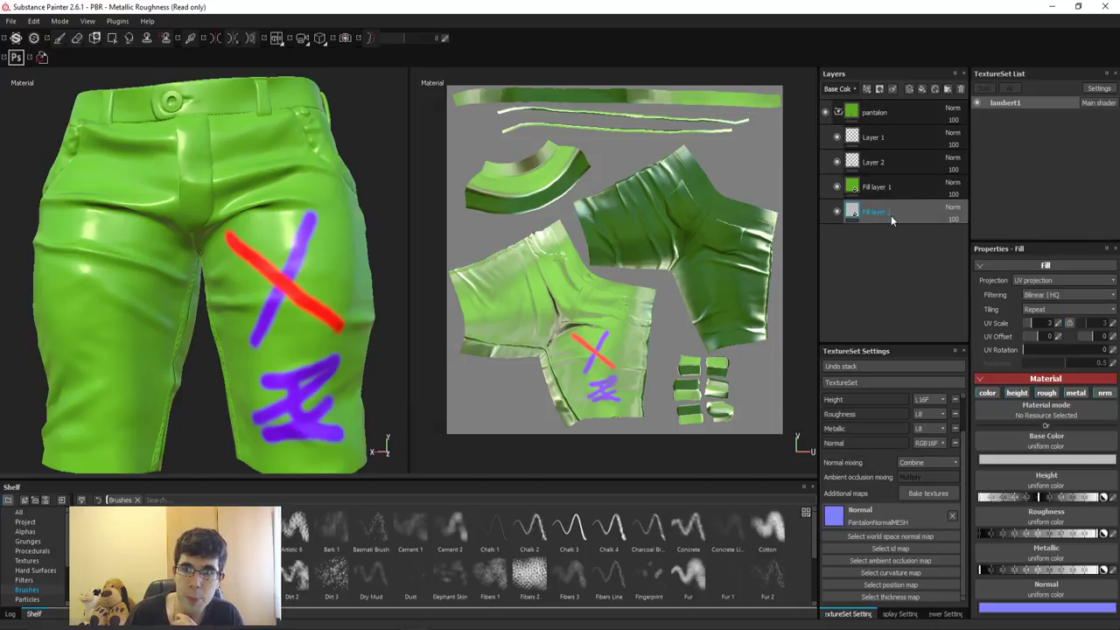
Step: Remove Fill layer 2 and pull the camera back to view the whole pants
left_click(960, 90)
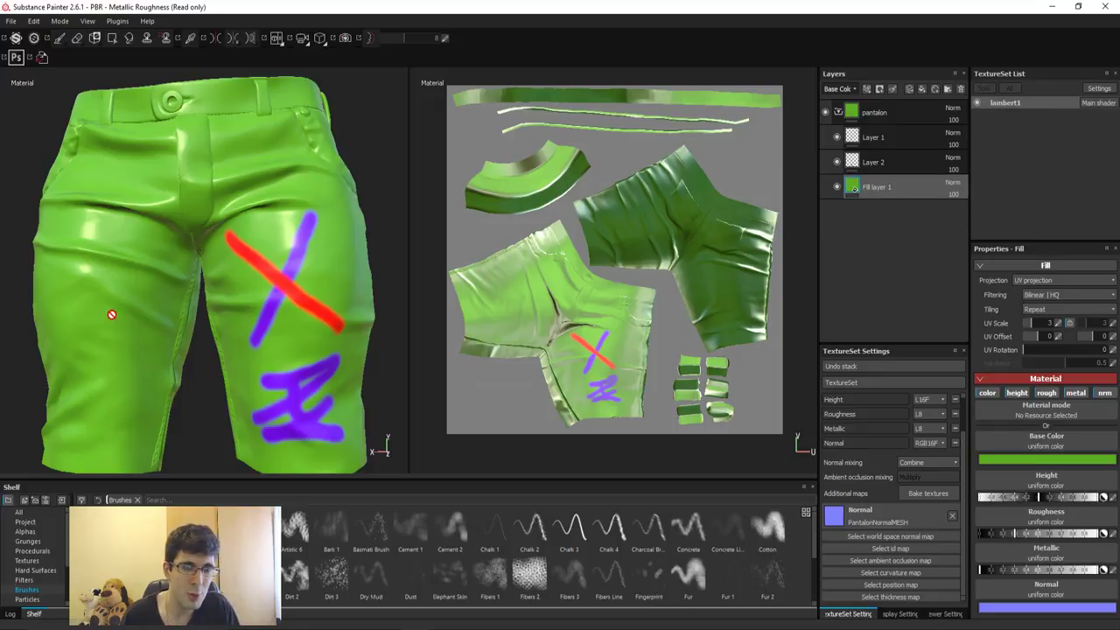
left_click_drag(236, 279, 269, 306, "alt")
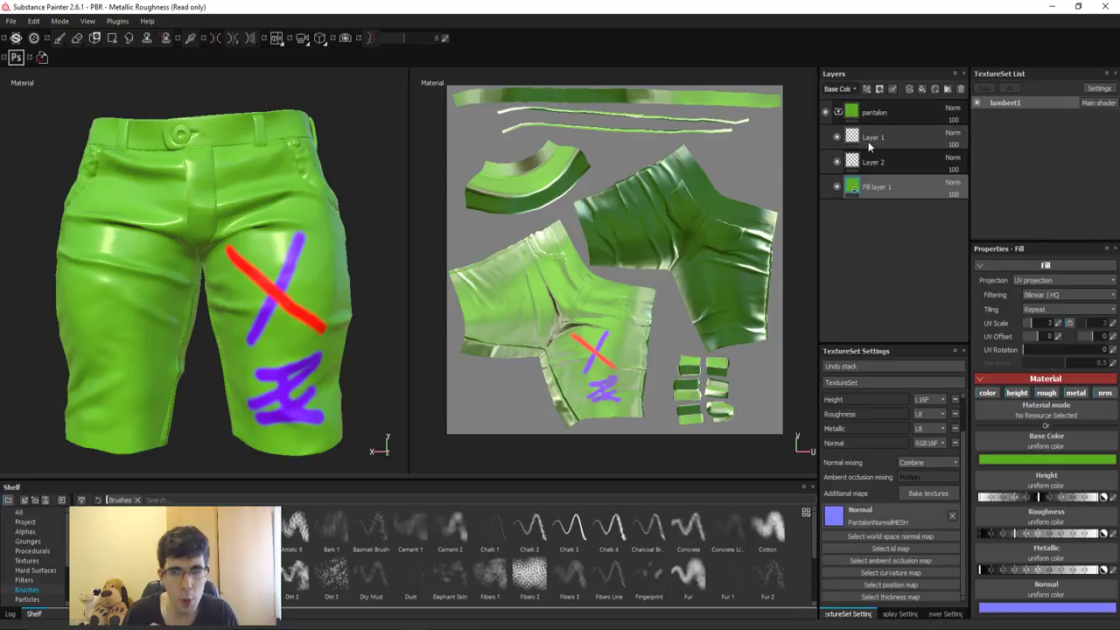
left_click_drag(868, 141, 802, 170)
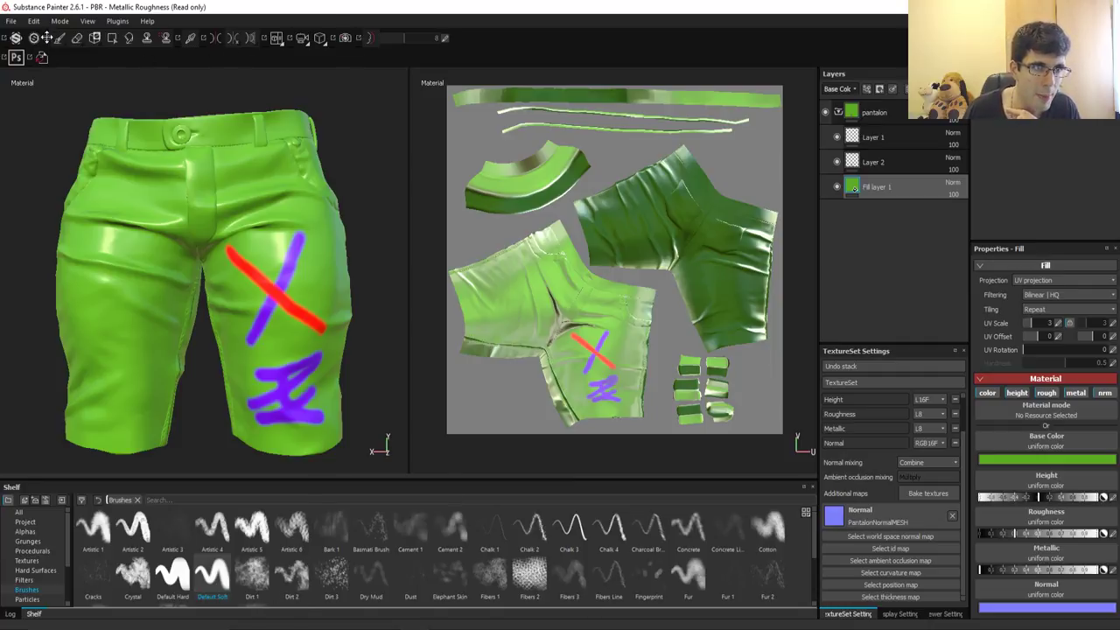
Step: Add Layer 3 above Layer 1 and shift the paint colour from purple to magenta
left_click(907, 137)
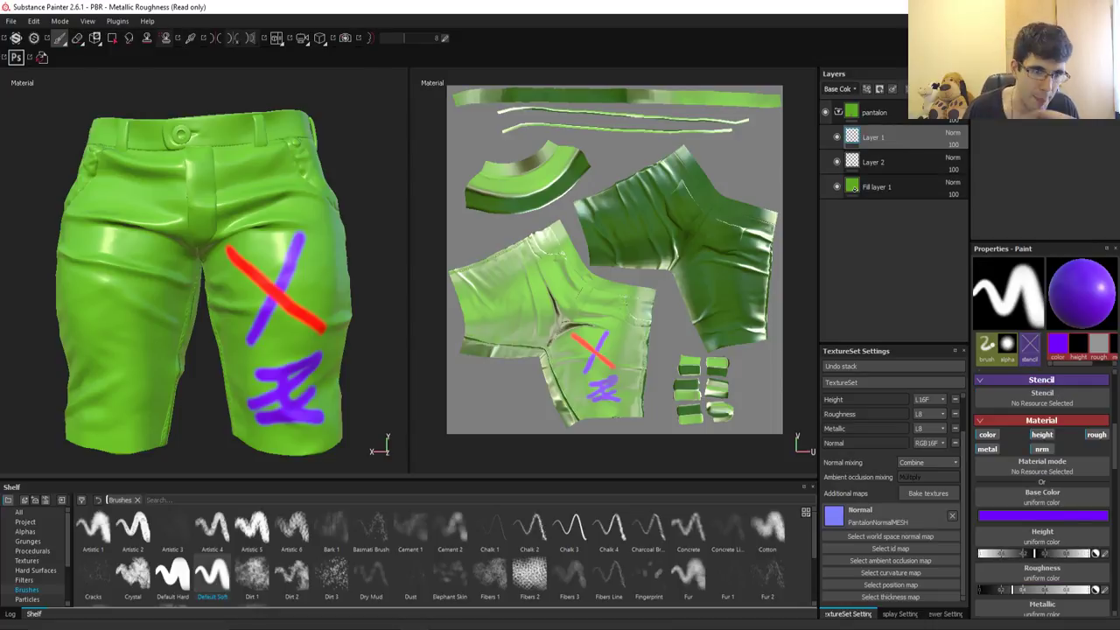
key("ctrl+shift+l")
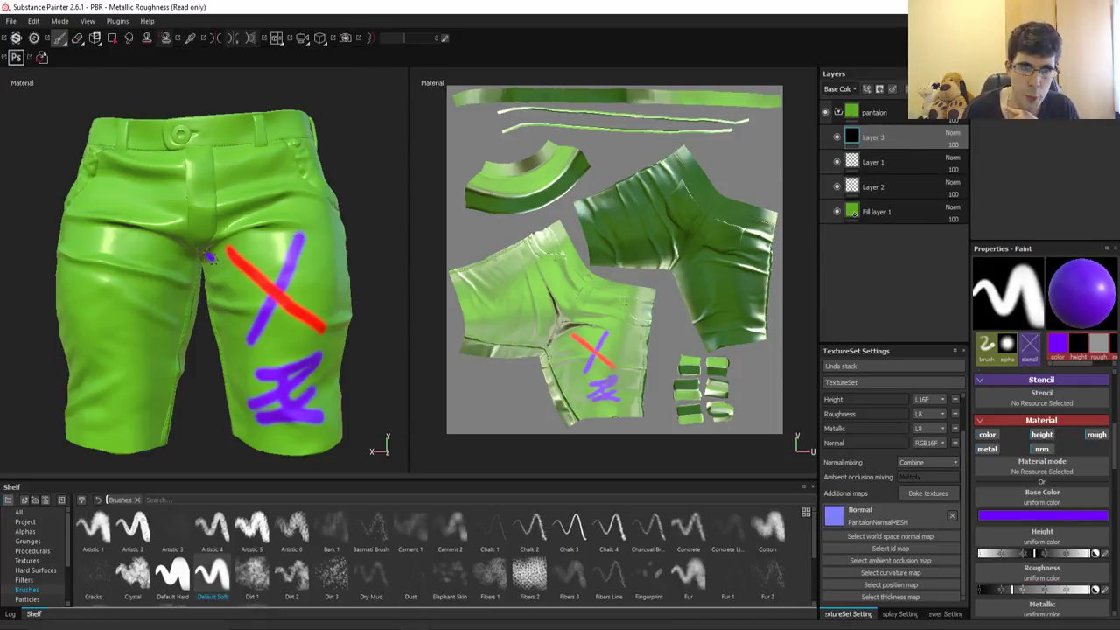
left_click(1036, 519)
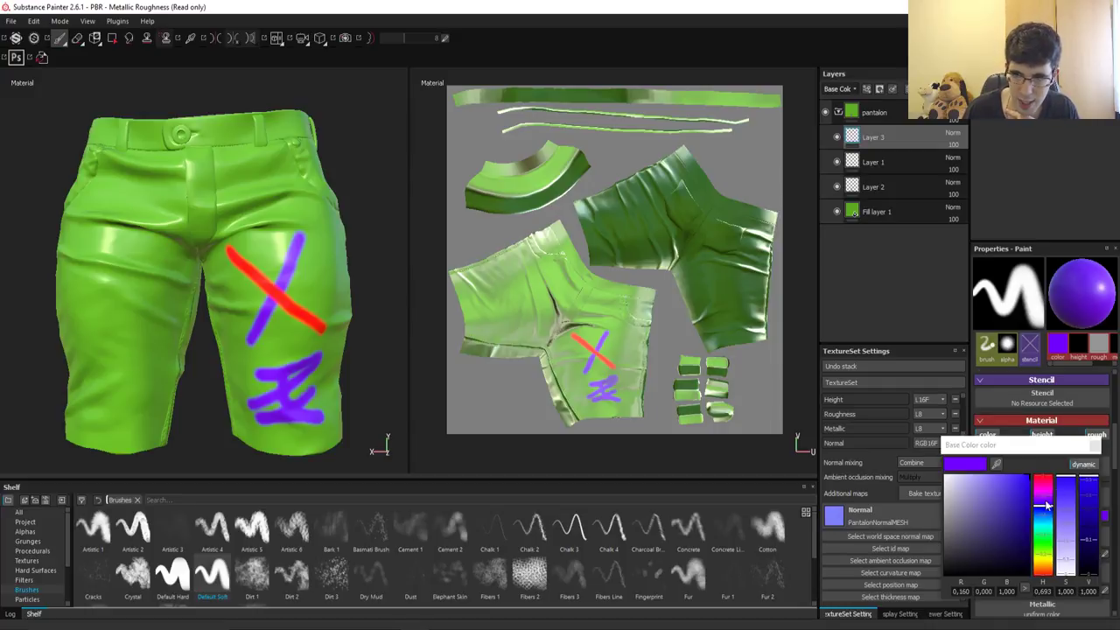
left_click_drag(1045, 505, 1048, 494)
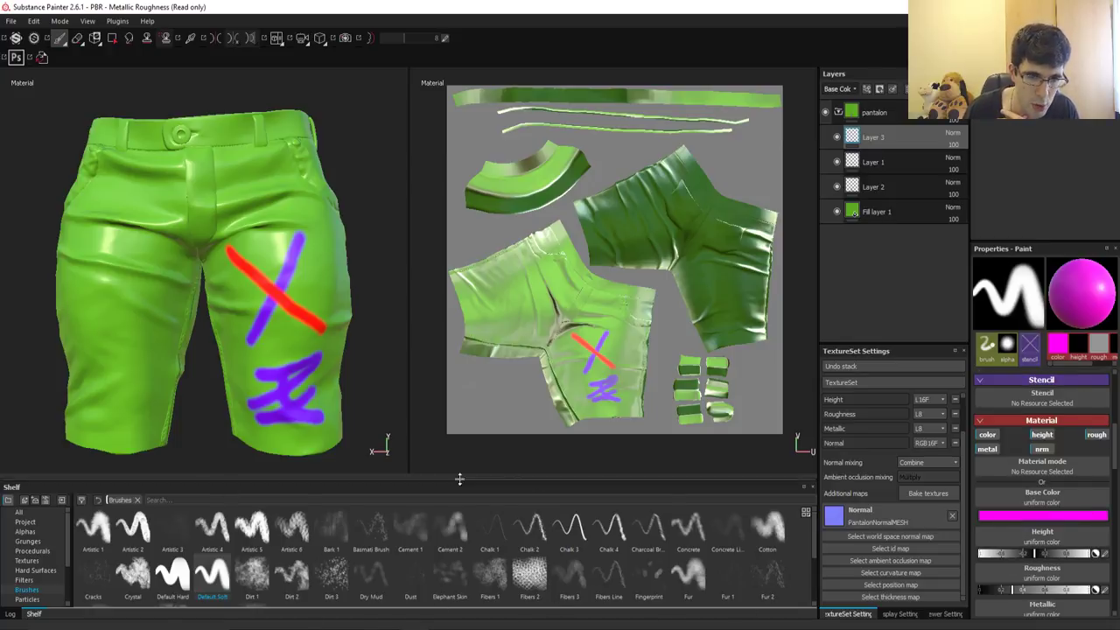
mouse_move(252, 577)
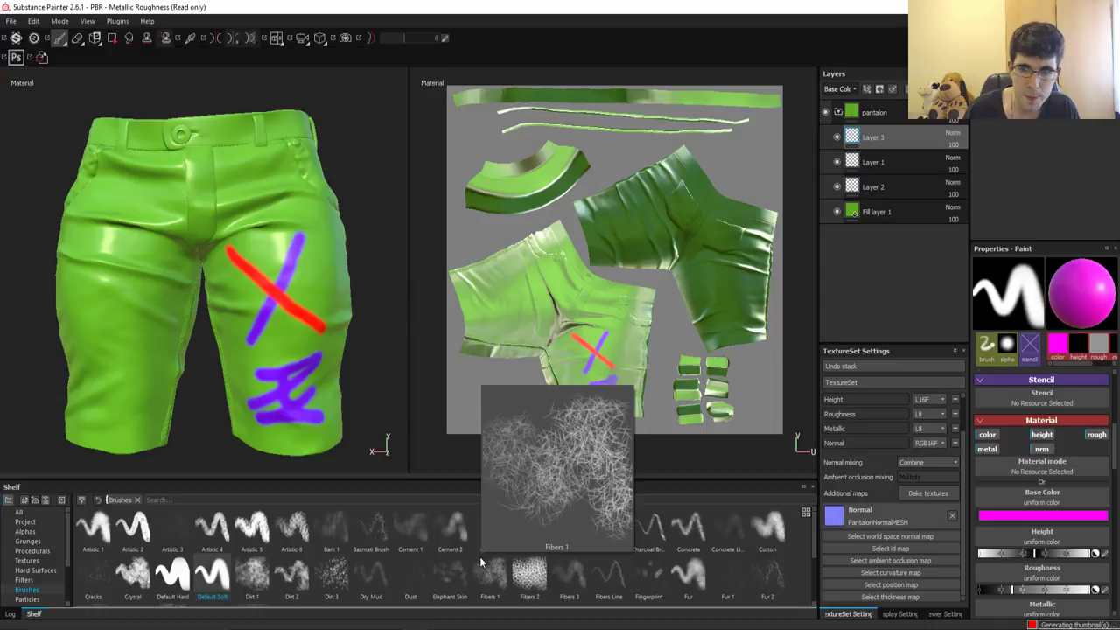
Step: Paint a pink wavy stroke down the other leg with the Dirt 1 brush
left_click(254, 575)
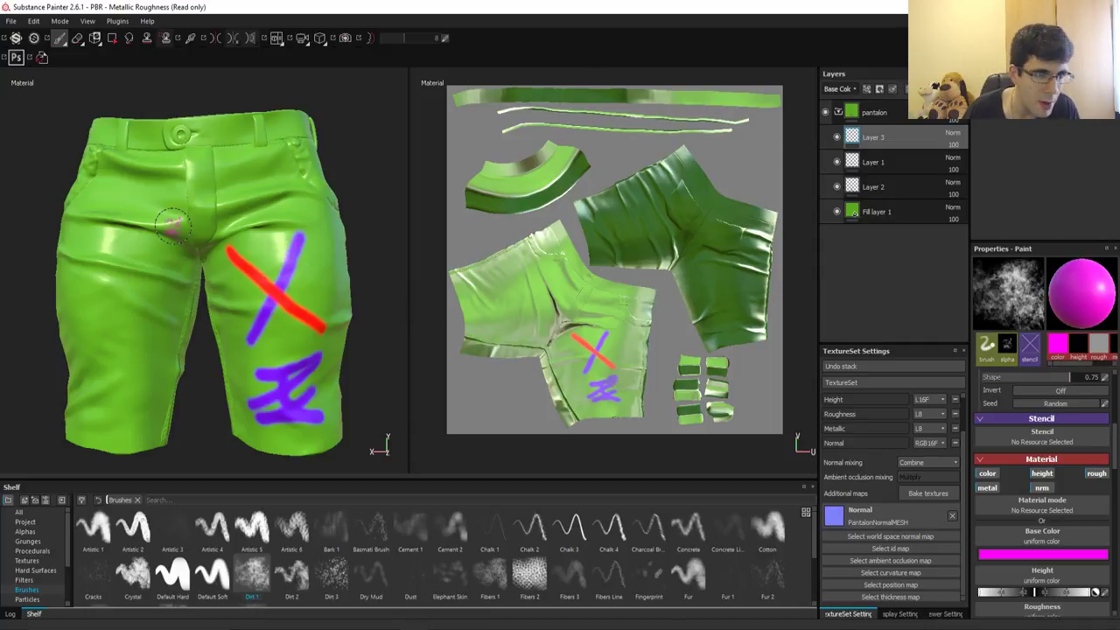
left_click_drag(136, 254, 107, 390)
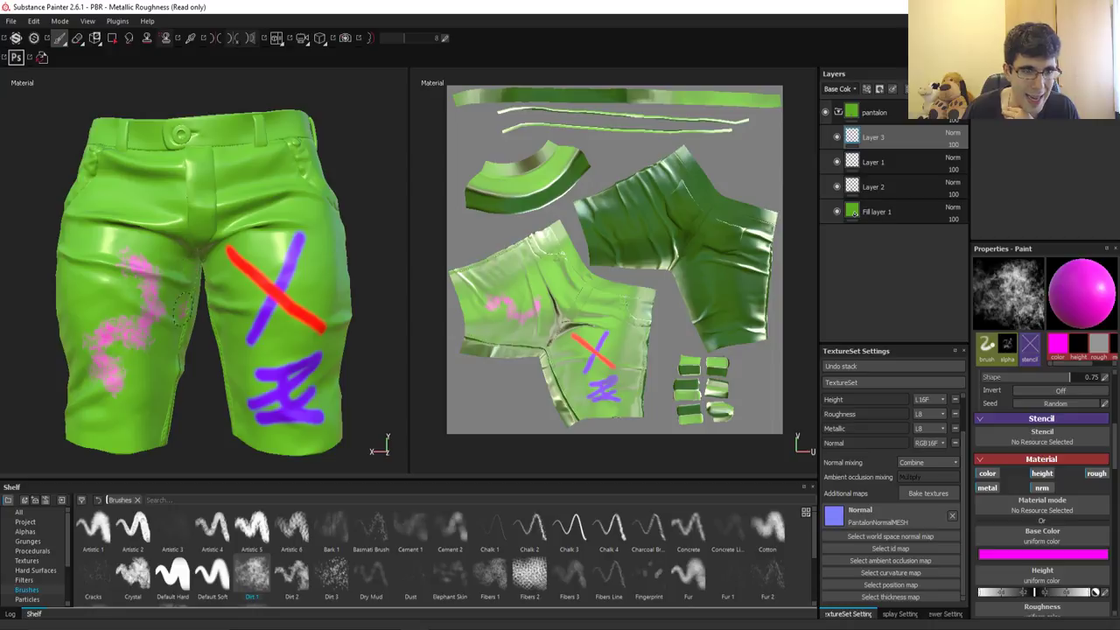
scroll(1076, 455, "down", 1)
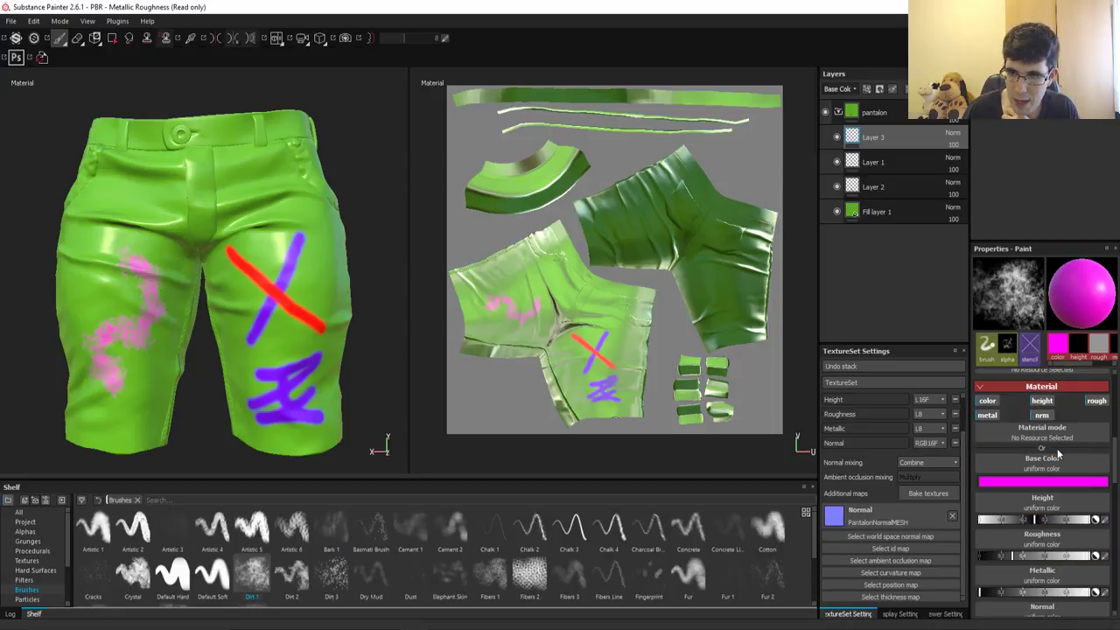
scroll(1057, 532, "down", 1)
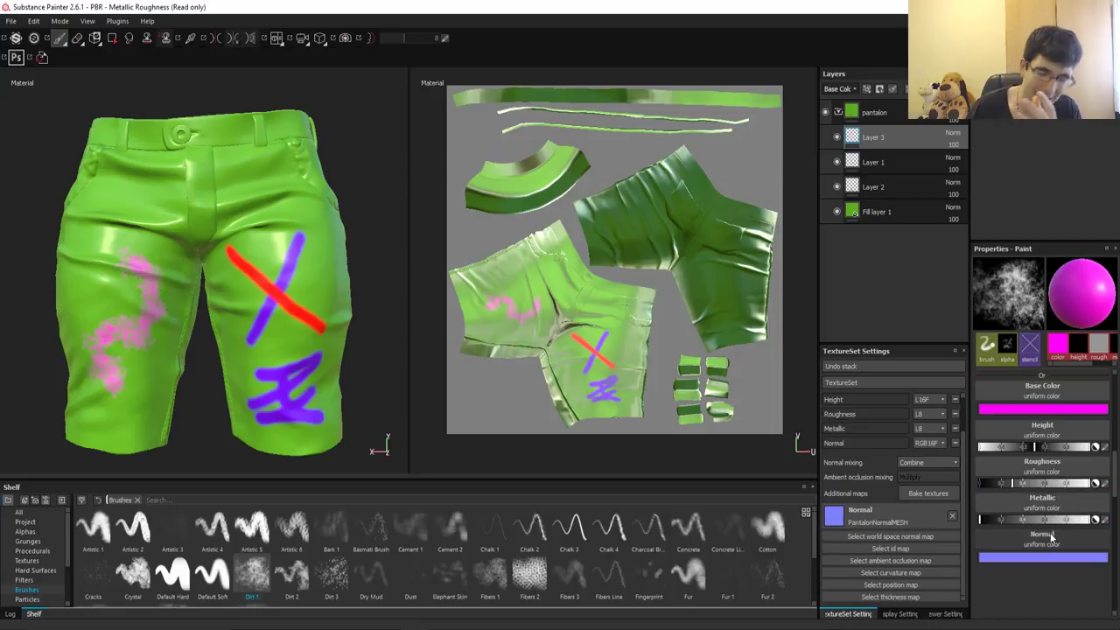
Step: View the layer's texture channel list and set the paint colour to pale pink
scroll(1079, 524, "up", 1)
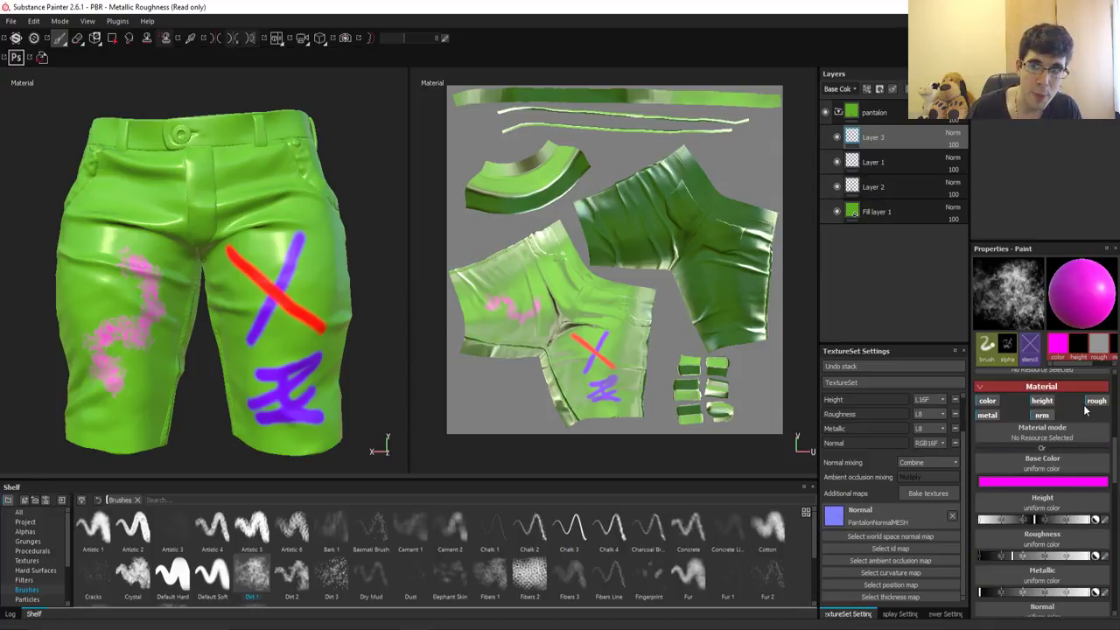
left_click(839, 88)
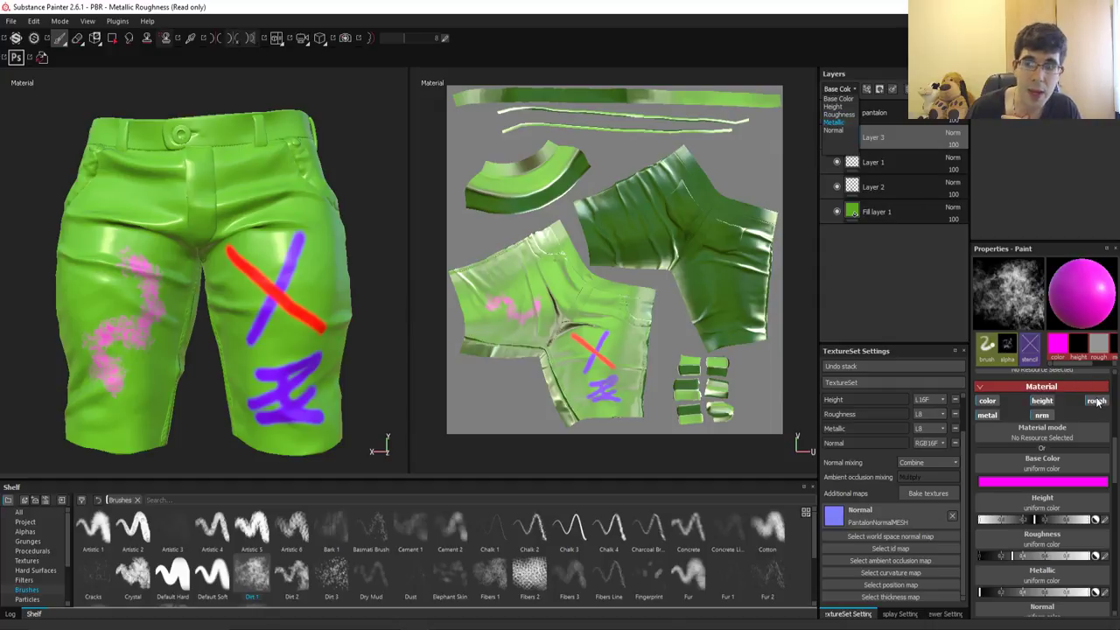
left_click(1050, 483)
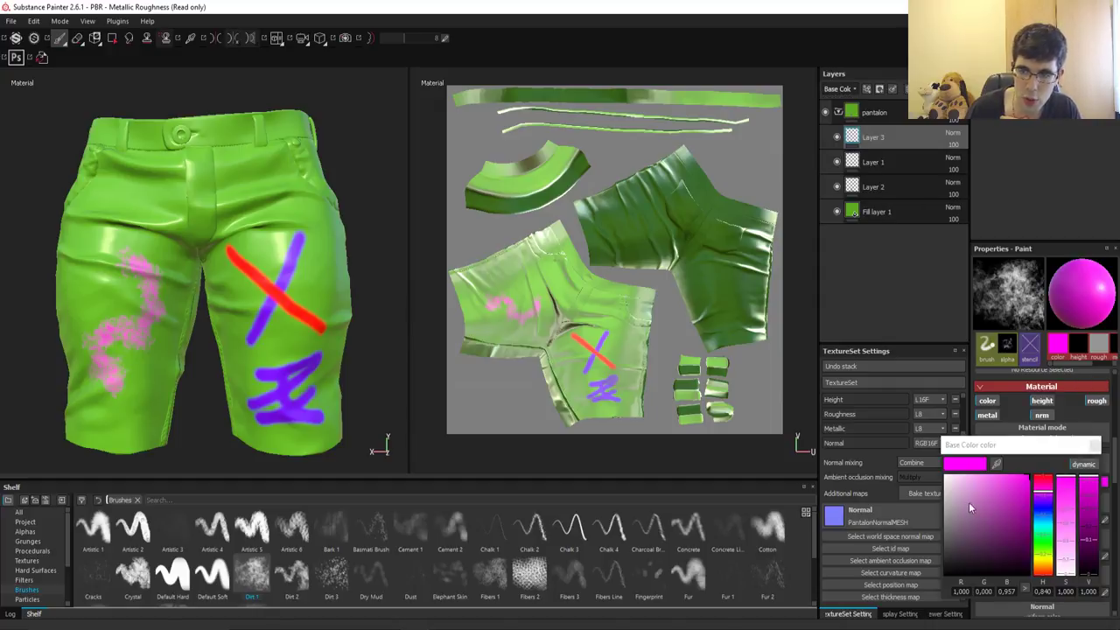
left_click(967, 492)
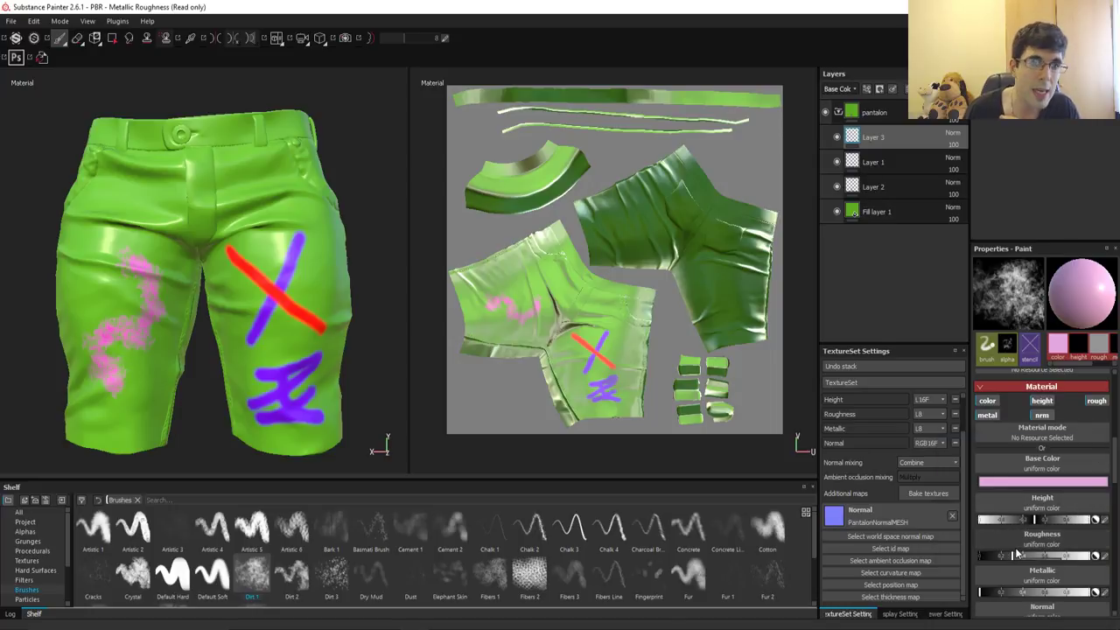
scroll(1019, 560, "down", 2)
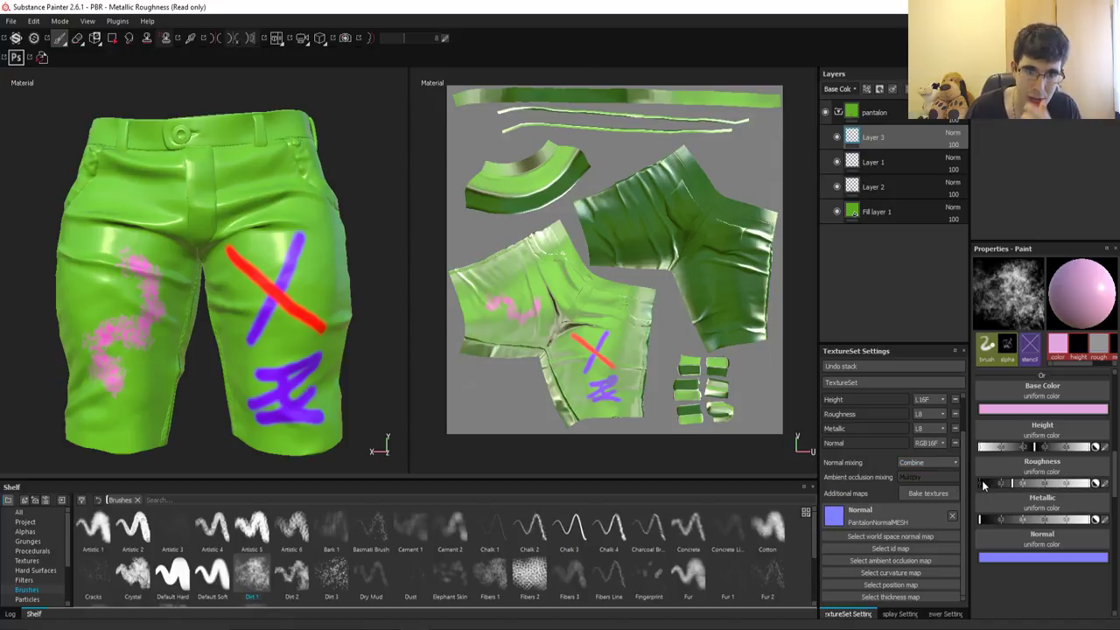
scroll(1076, 514, "up", 2)
scroll(1076, 513, "up", 1)
scroll(1076, 513, "up", 1)
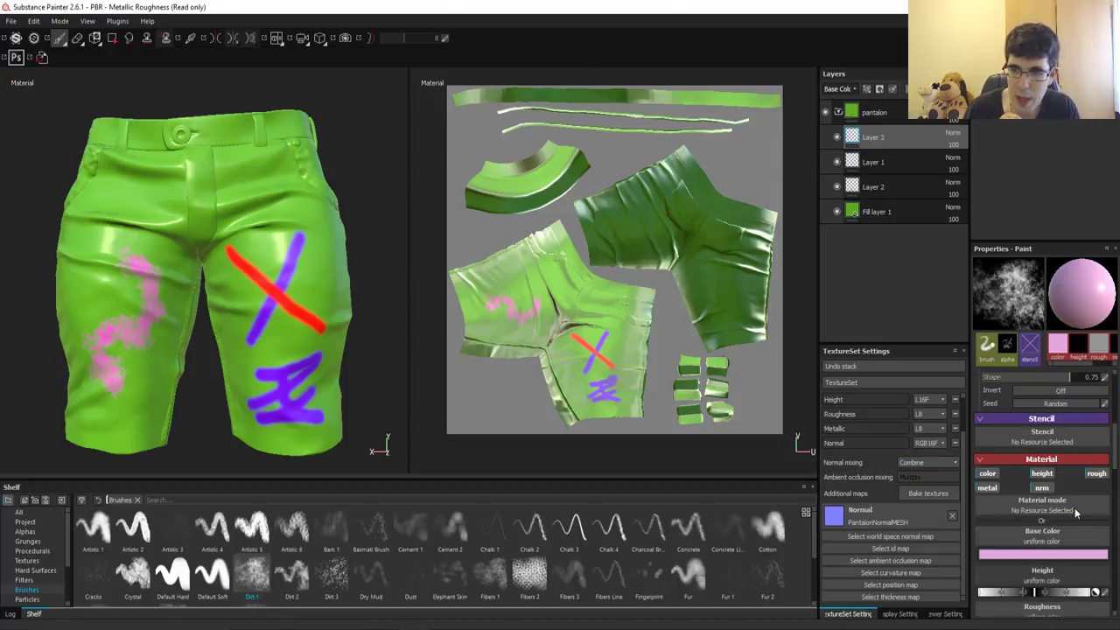
scroll(1076, 513, "down", 2)
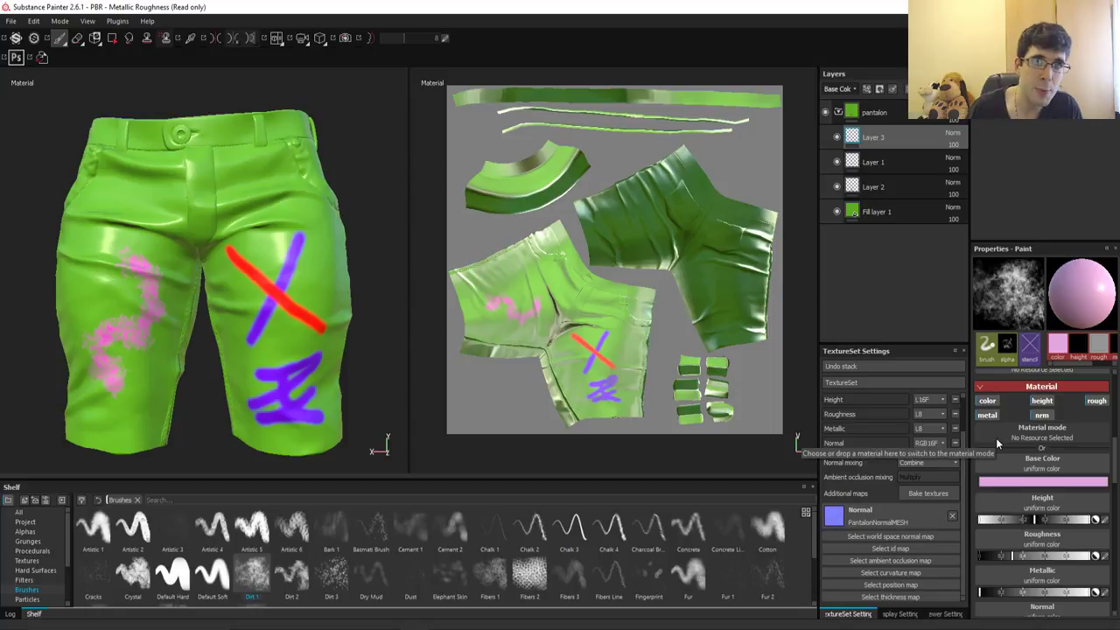
Step: Switch the paint base colour to bright green, then settle on a dark orange
left_click(1043, 483)
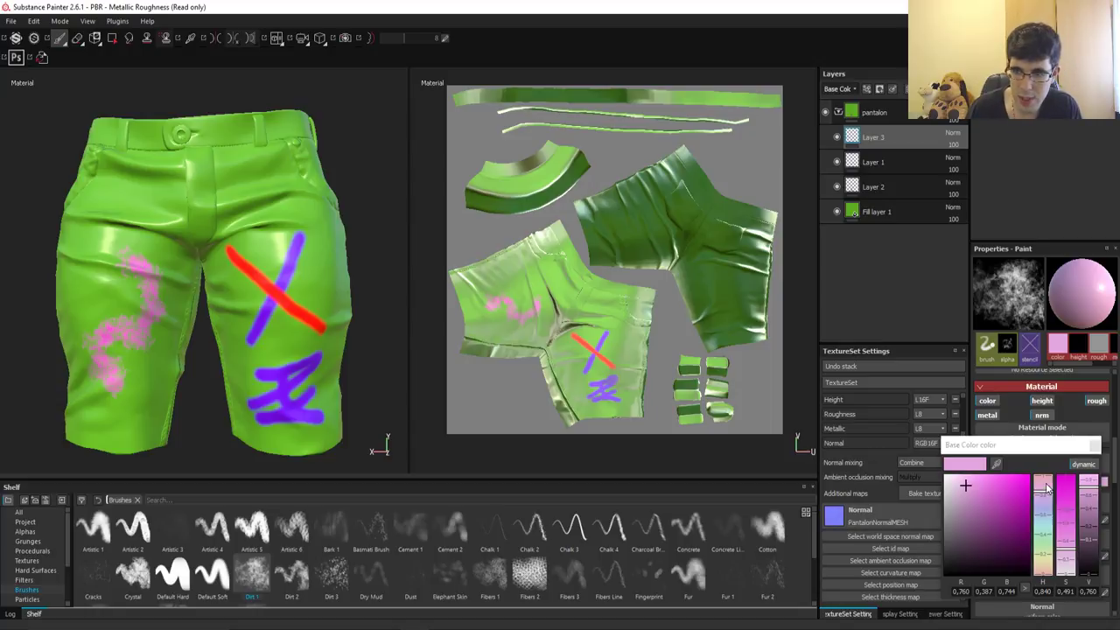
left_click_drag(1042, 542, 1042, 508)
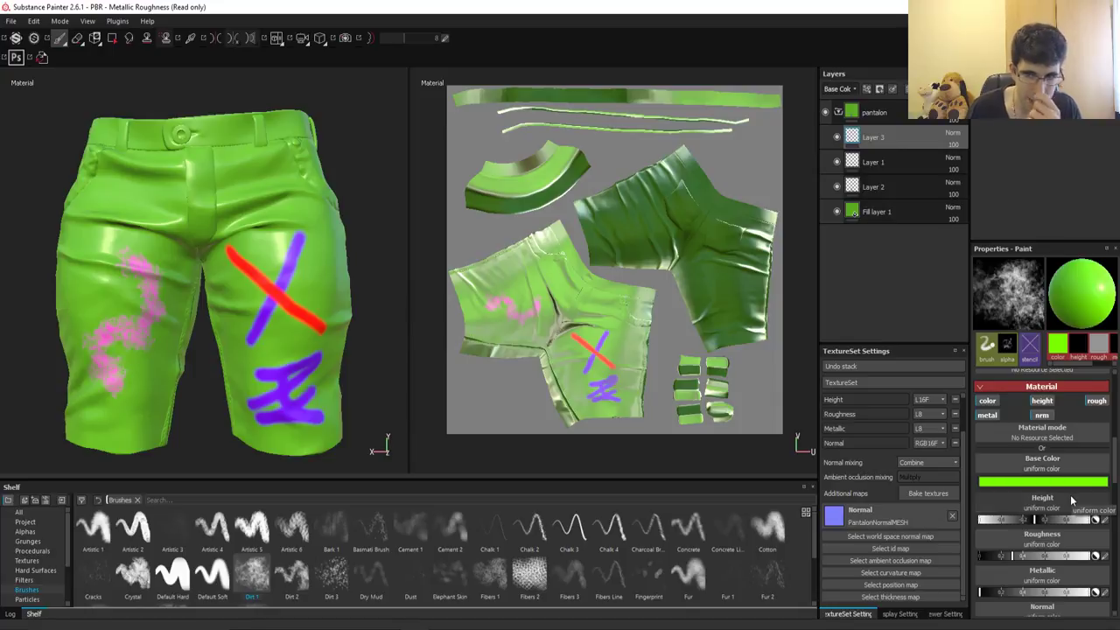
left_click(1042, 481)
left_click_drag(1037, 535, 1042, 480)
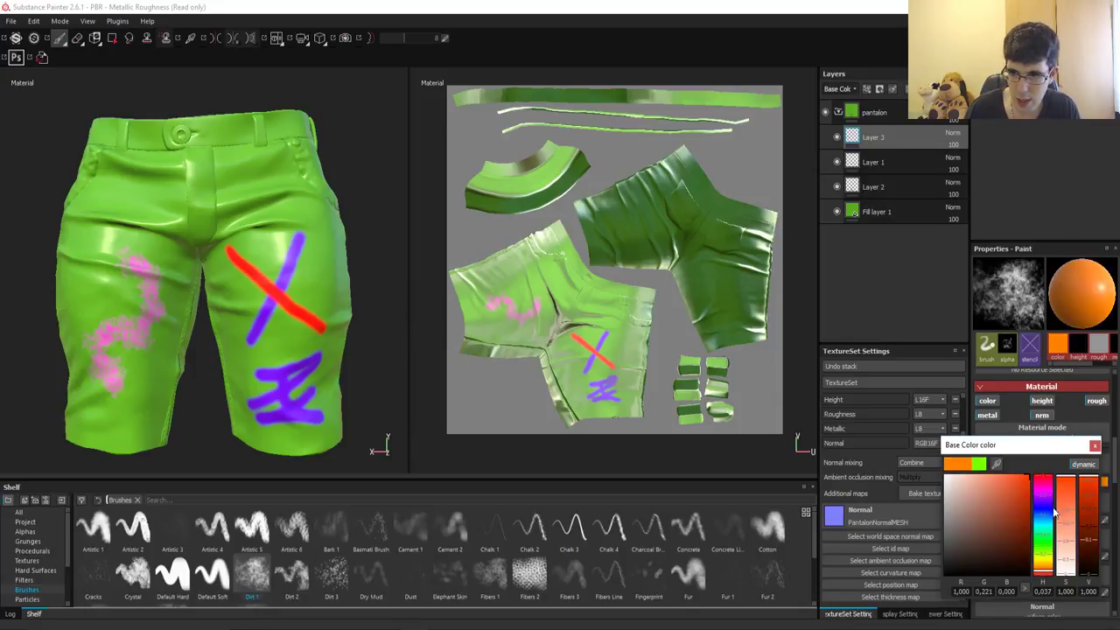
left_click(1023, 492)
left_click(1095, 448)
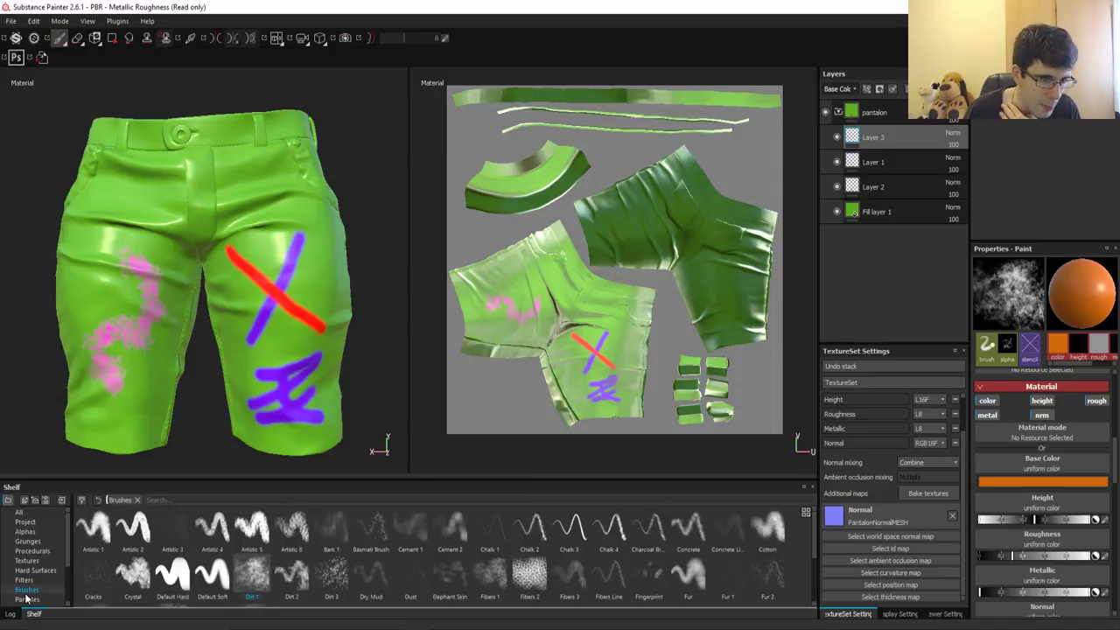
Step: Resize the Fibers 1 brush and paint orange fibres on the left thigh beside the pink squiggle
left_click(529, 576)
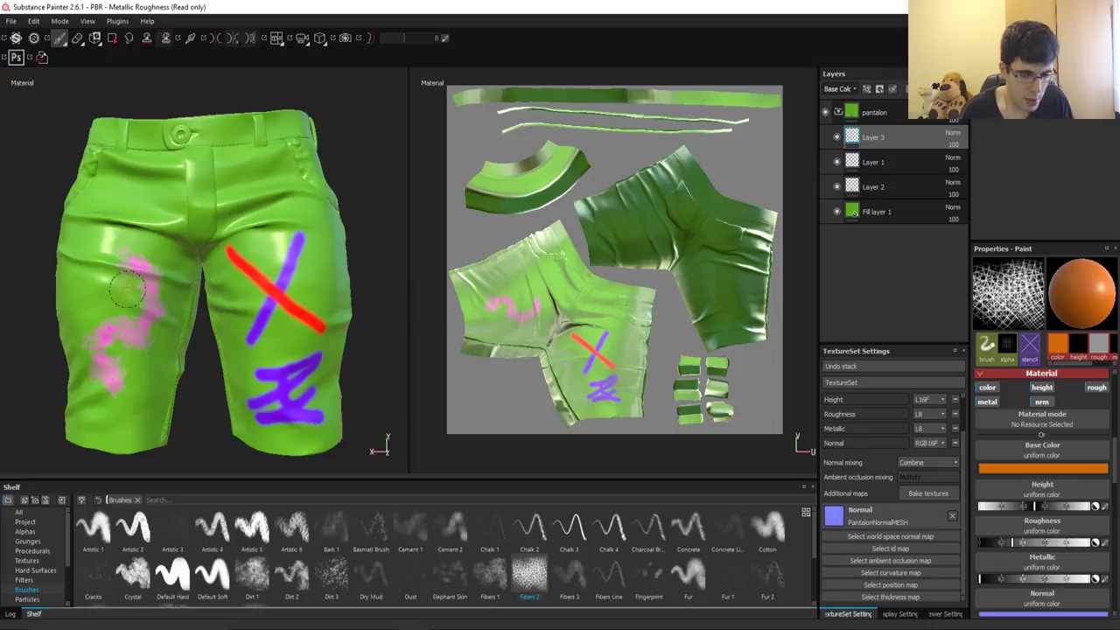
left_click_drag(126, 289, 143, 350, "alt")
scroll(241, 307, "up", 3)
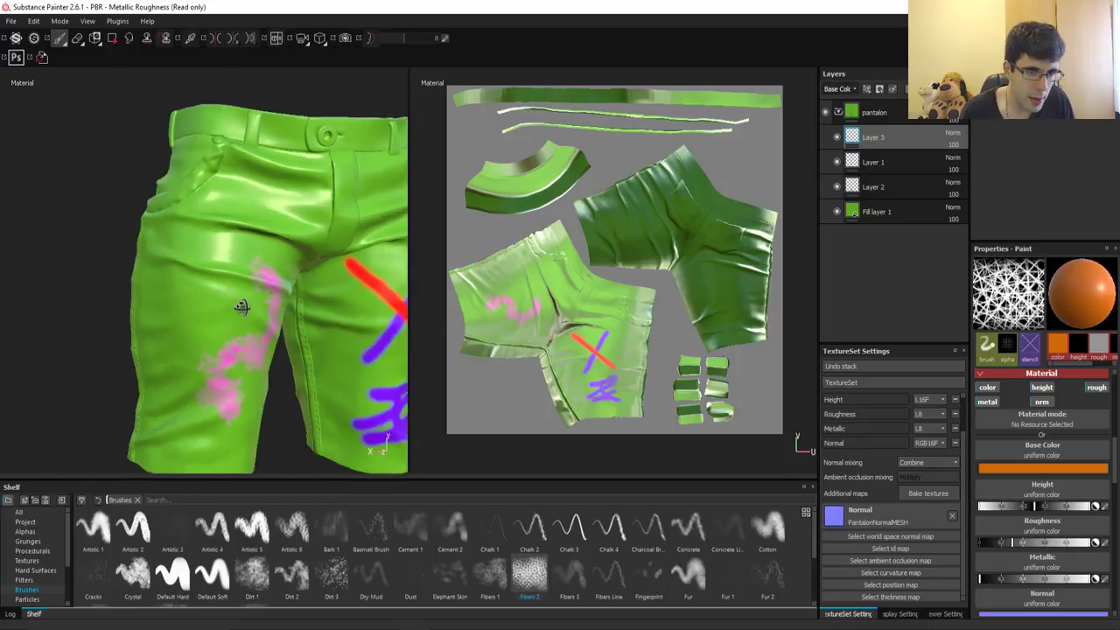
left_click_drag(241, 306, 202, 320, "alt")
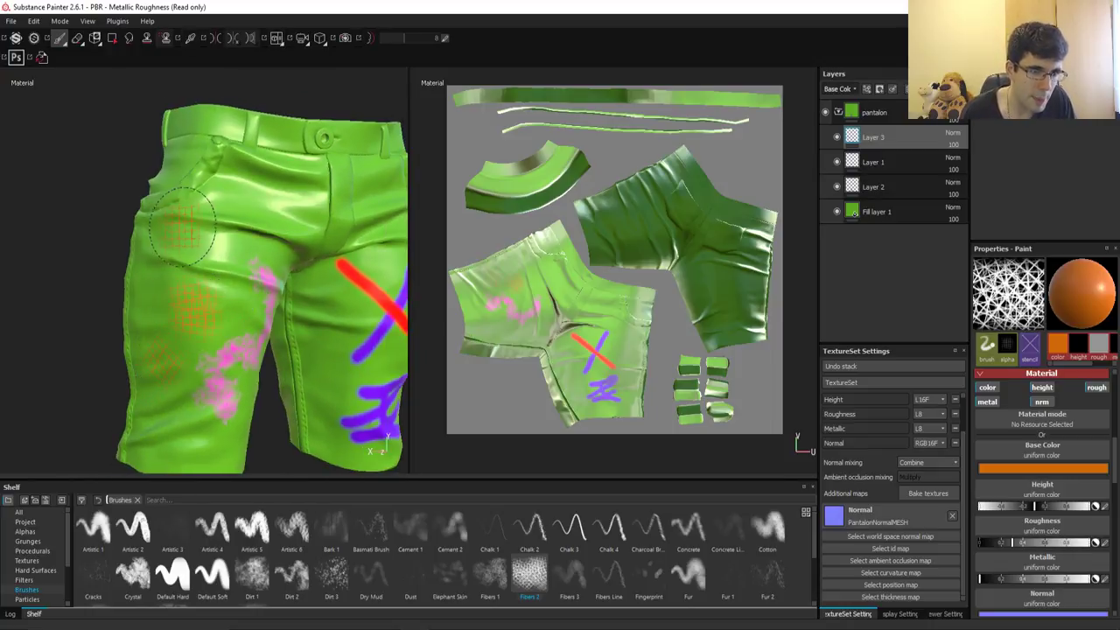
left_click(487, 579)
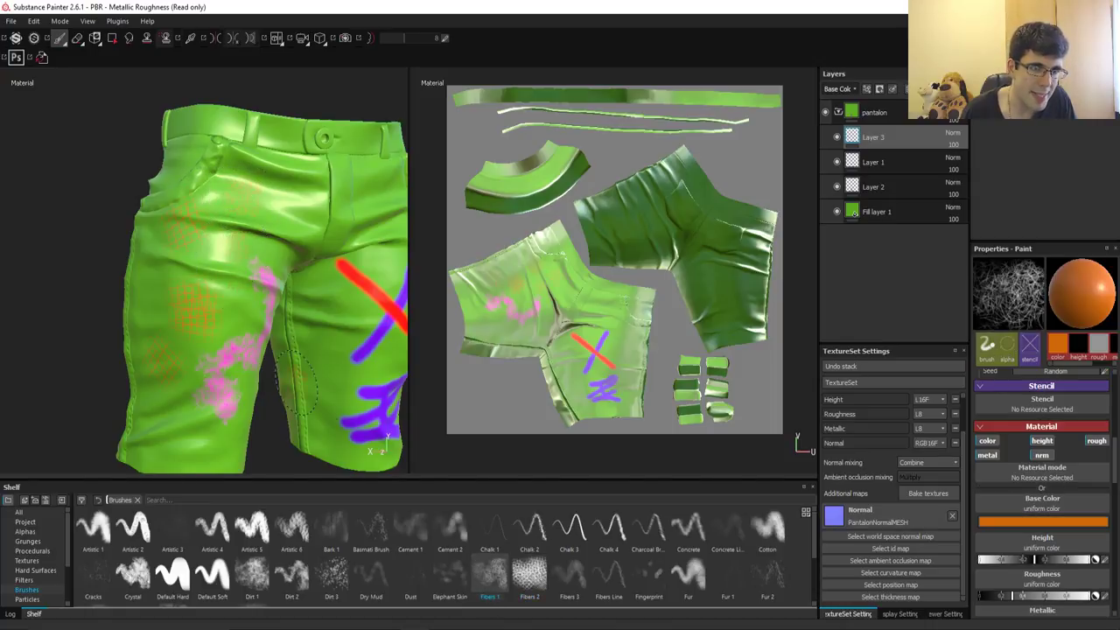
right_click_drag(201, 280, 186, 299, "ctrl")
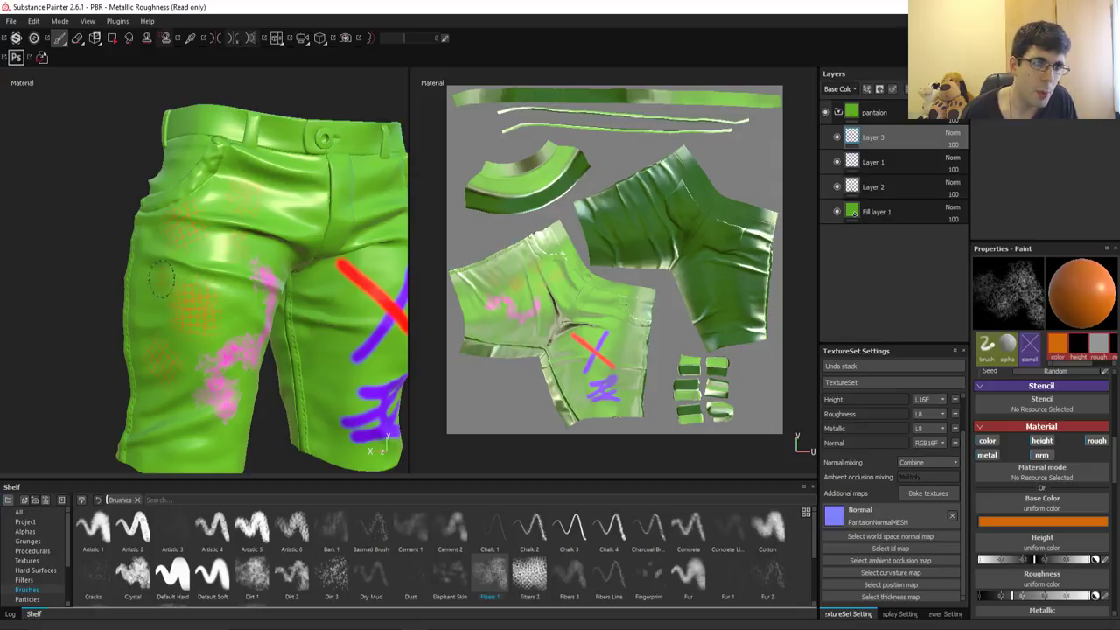
right_click_drag(149, 283, 157, 293, "ctrl")
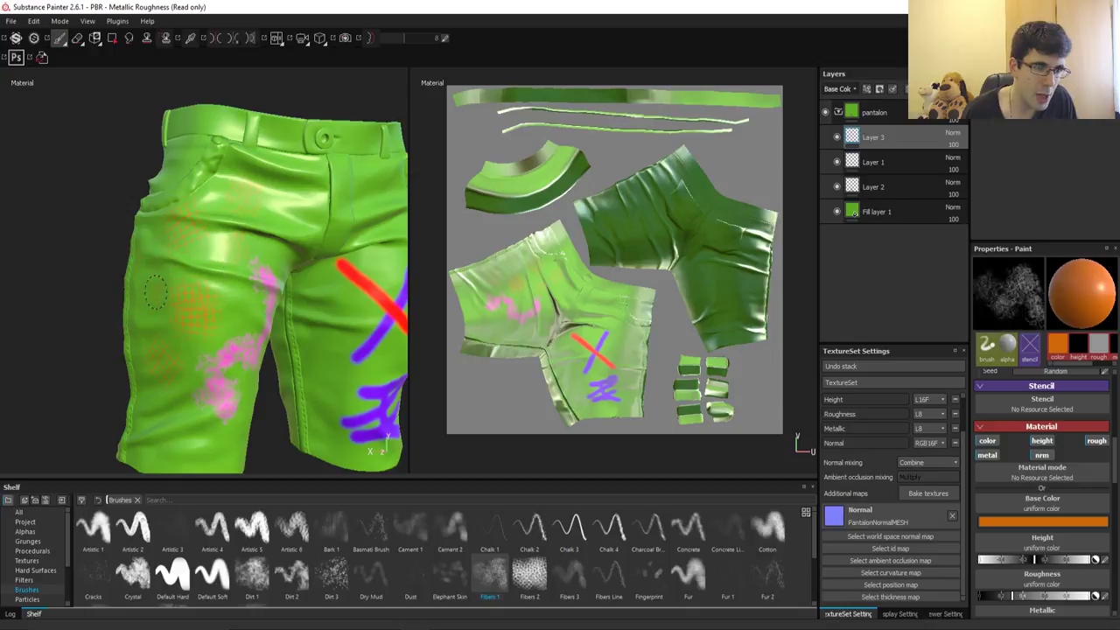
right_click_drag(156, 291, 158, 290, "ctrl")
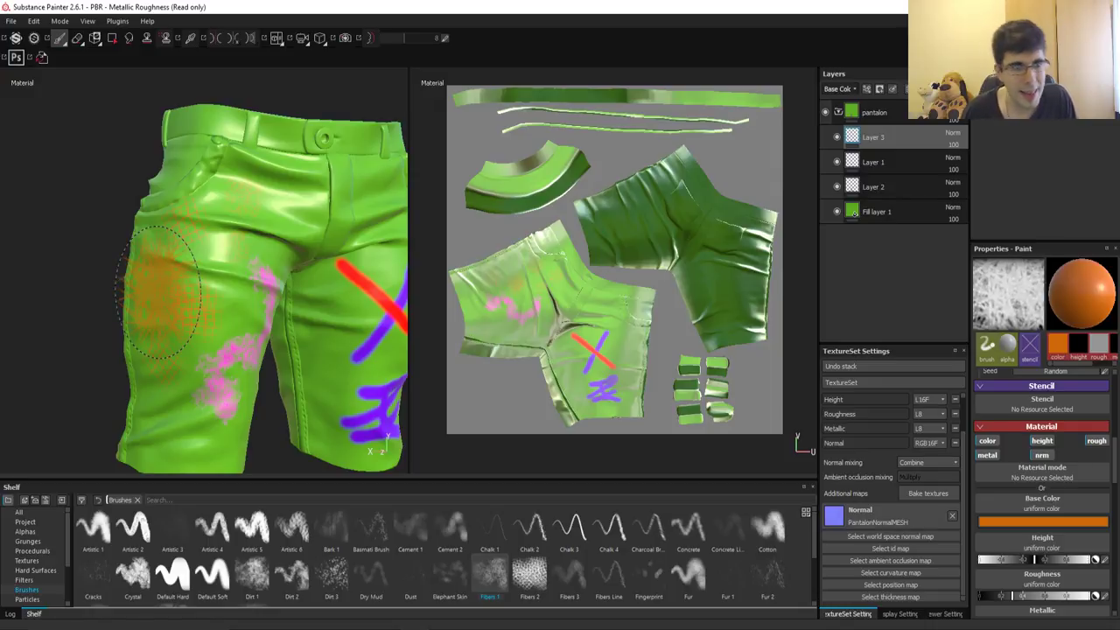
right_click_drag(159, 291, 193, 227, "ctrl")
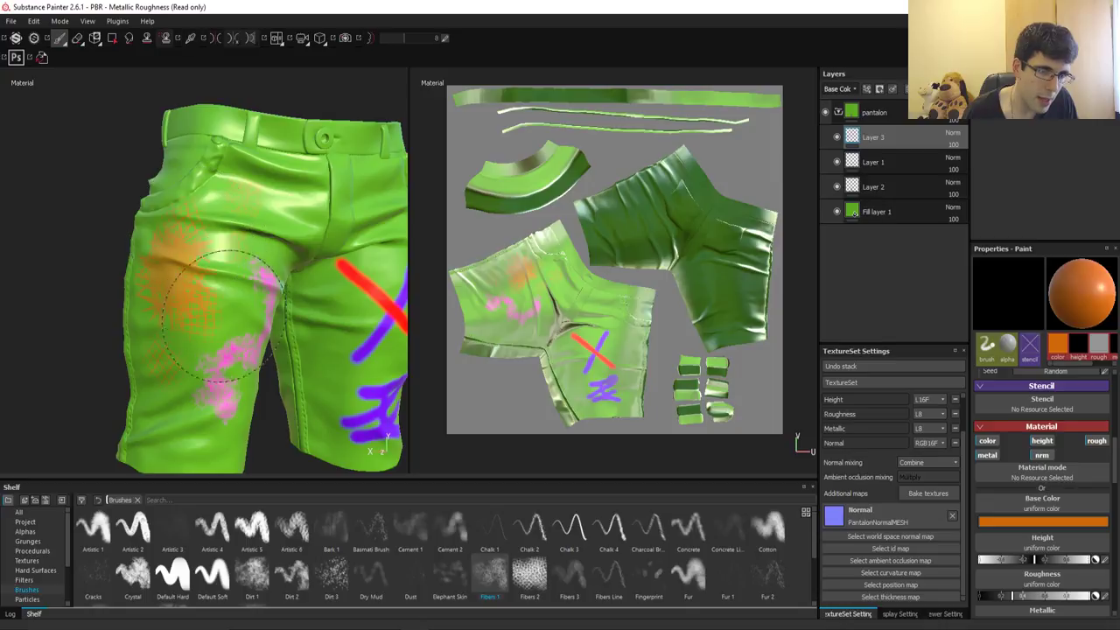
right_click_drag(193, 232, 157, 260, "ctrl")
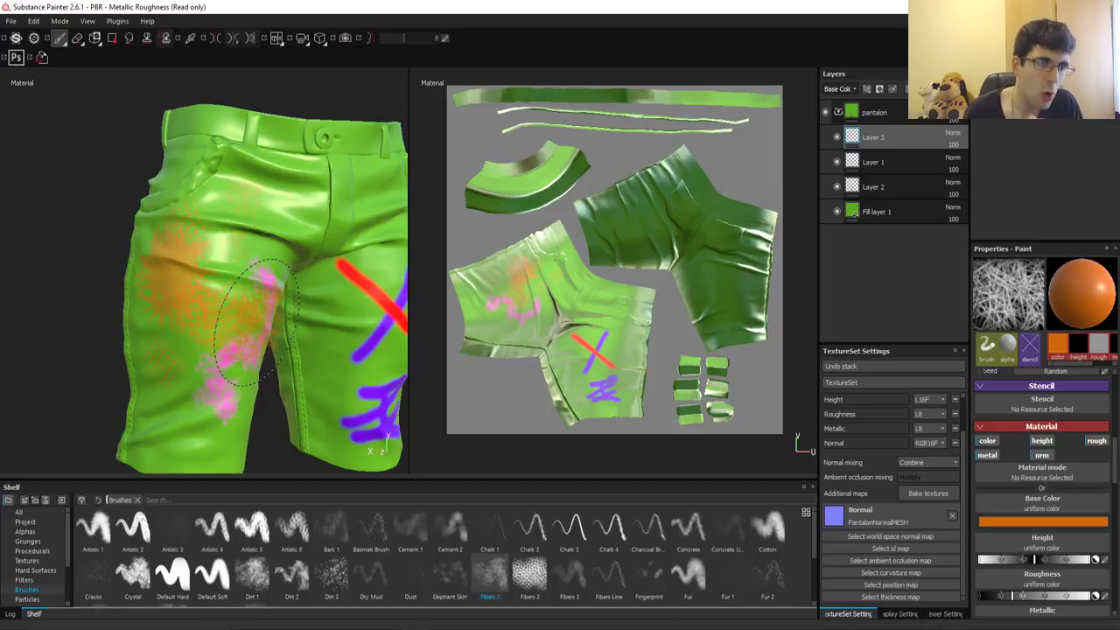
Step: Draw an orange stitch line up the left thigh with the Stitches 3 brush
scroll(303, 557, "down", 2)
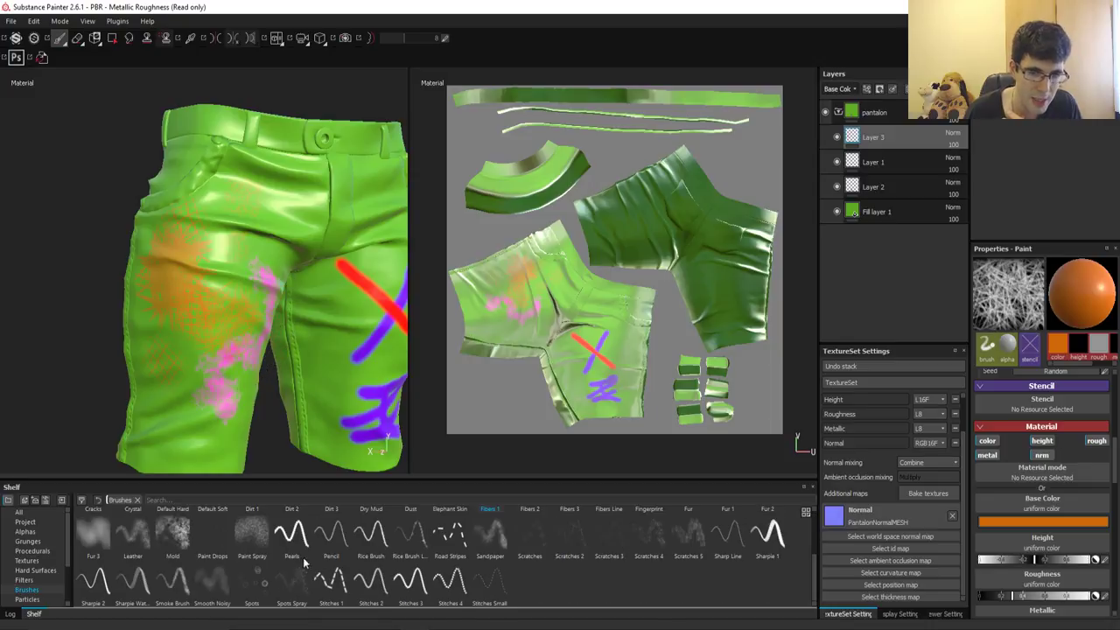
left_click(409, 580)
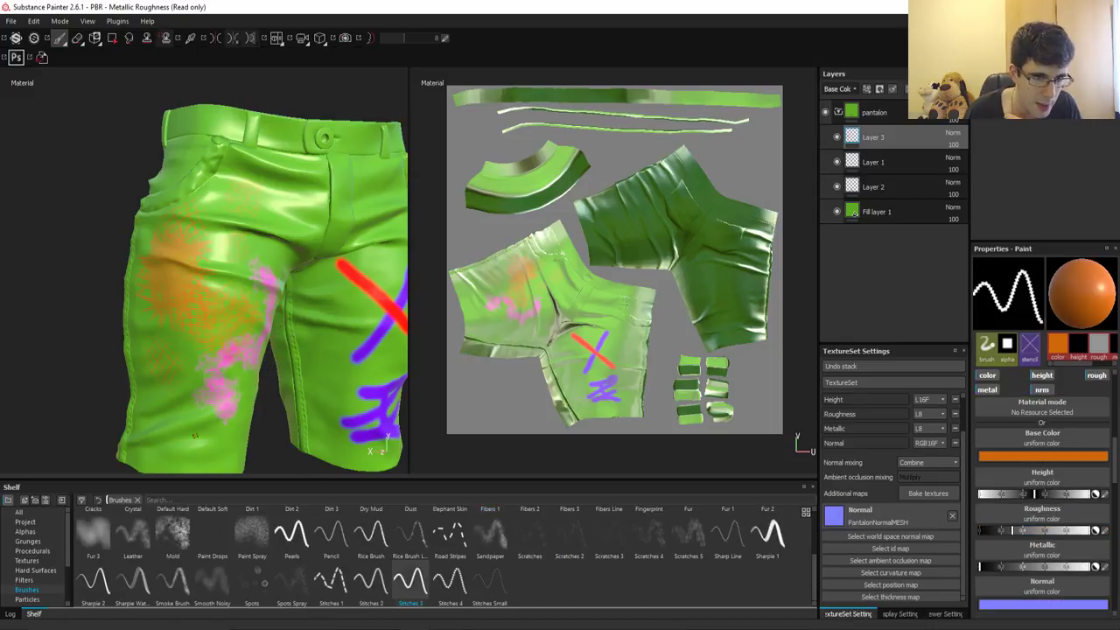
left_click_drag(200, 451, 219, 414)
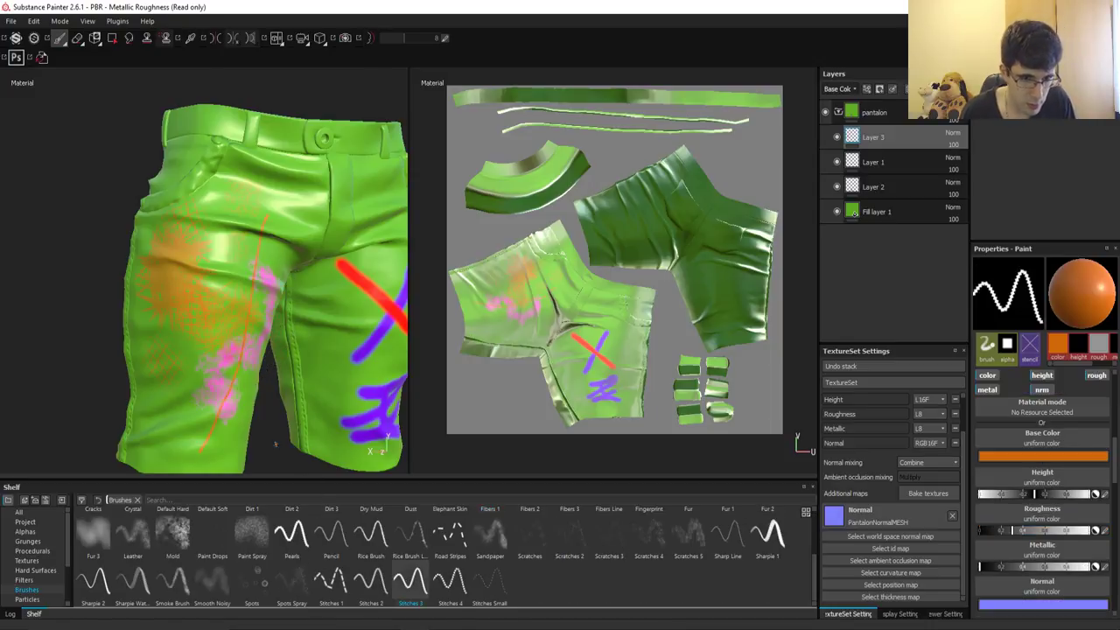
scroll(245, 329, "up", 3)
scroll(245, 329, "up", 3)
mouse_move(263, 242)
left_mouse_down("alt")
mouse_move(292, 187)
mouse_move(245, 376)
mouse_move(205, 105)
left_mouse_up("alt")
mouse_move(205, 105)
right_mouse_down("alt")
mouse_move(249, 394)
mouse_move(249, 288)
right_mouse_up("alt")
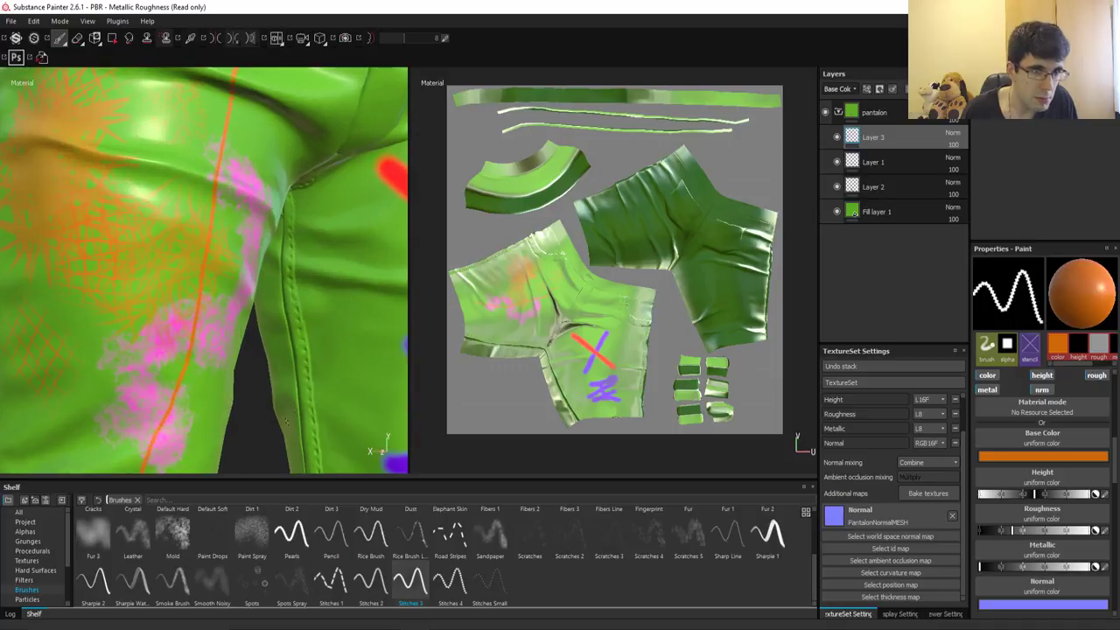
Step: Set the base colour to magenta and paint soft Fur 3 strokes along the inner legs
left_click(1093, 456)
left_click(1038, 496)
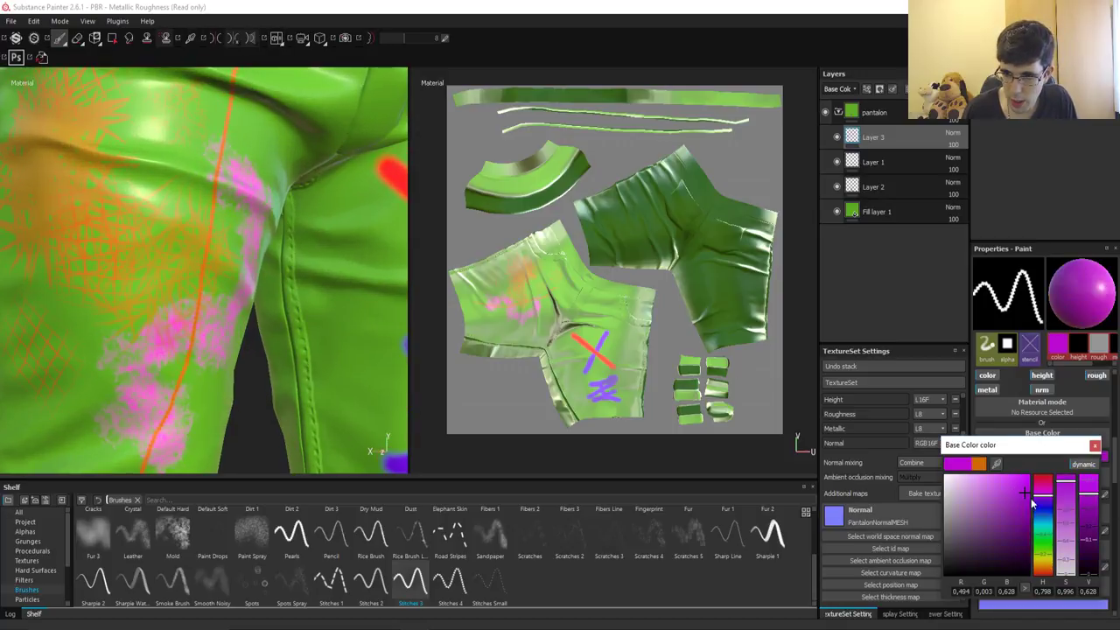
left_click(1095, 446)
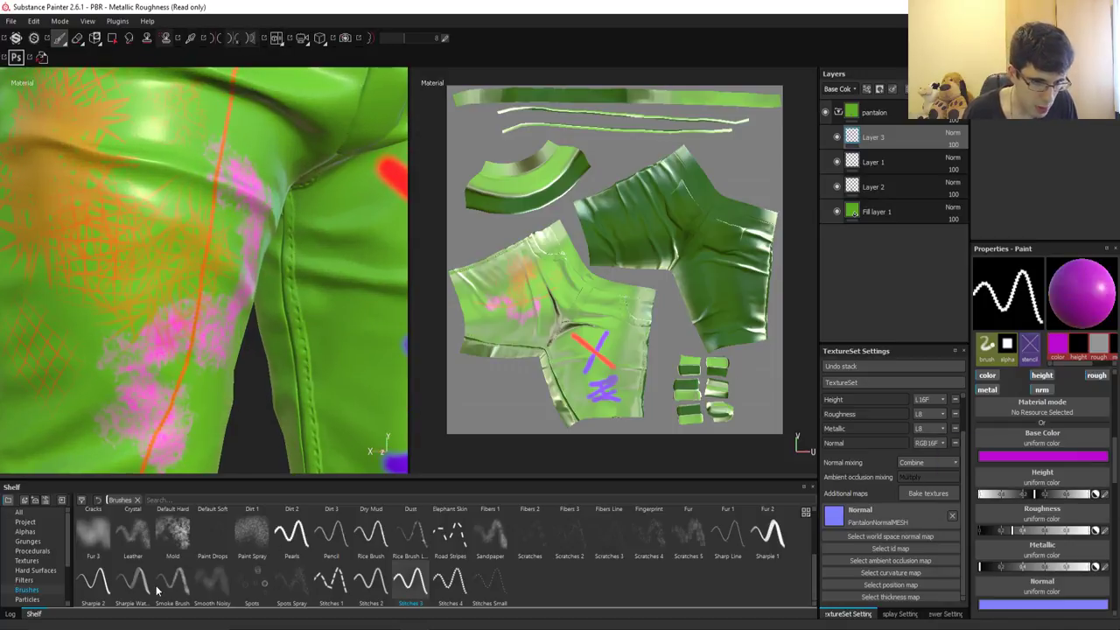
left_click(111, 550)
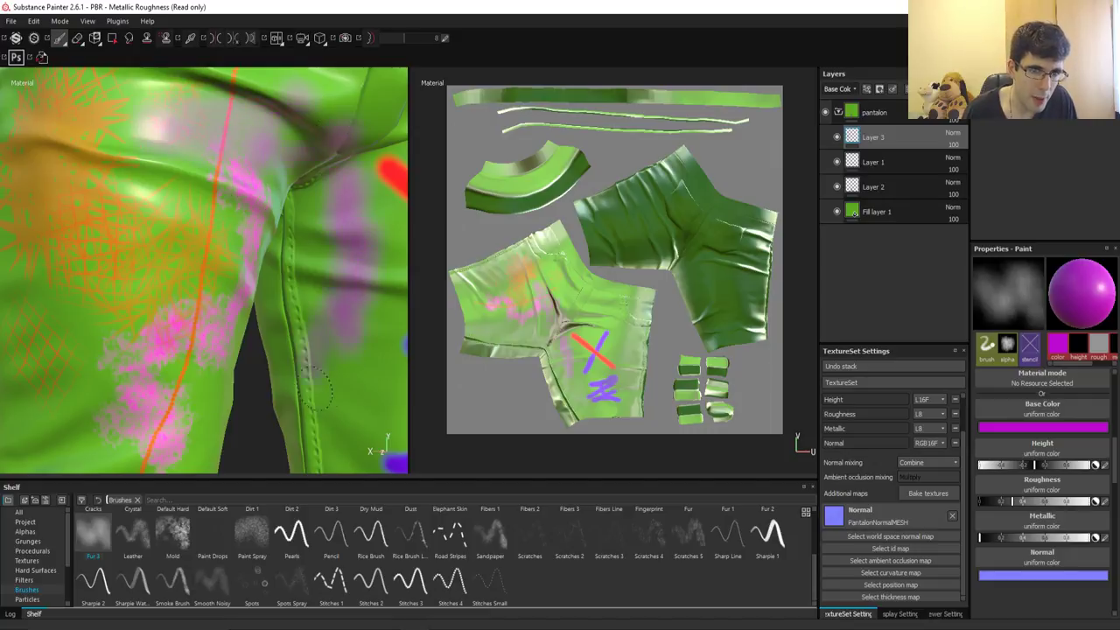
scroll(368, 341, "down", 6)
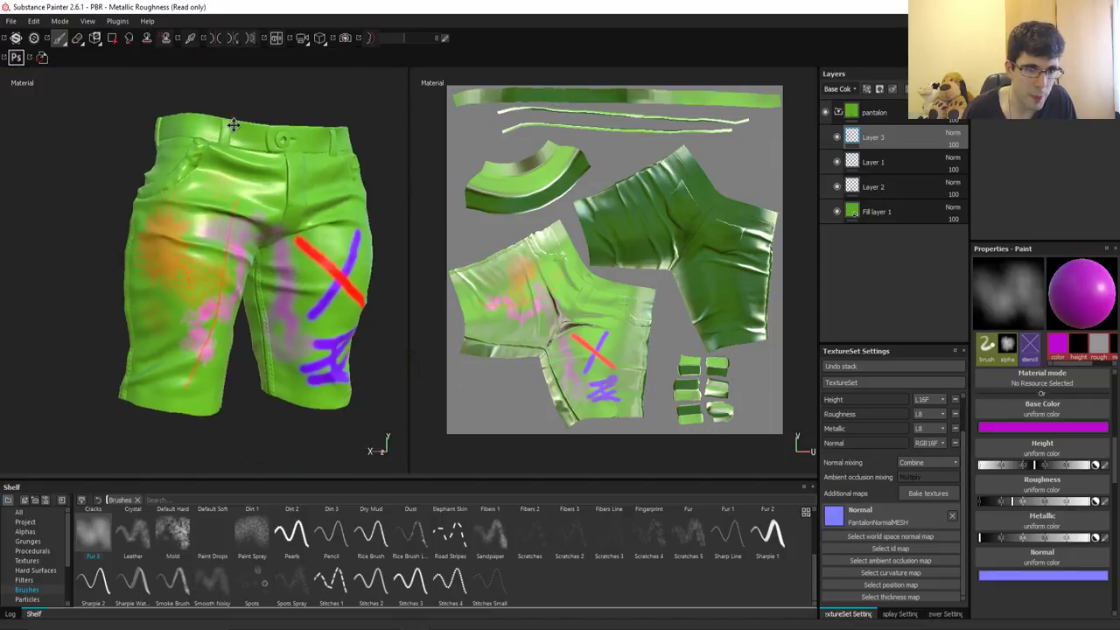
left_click_drag(271, 262, 295, 265, "alt")
scroll(295, 264, "up", 1)
scroll(293, 271, "up", 2)
Step: Browse the Alphas, Grunges, Procedurals and Hard Surfaces shelf categories
scroll(291, 280, "up", 2)
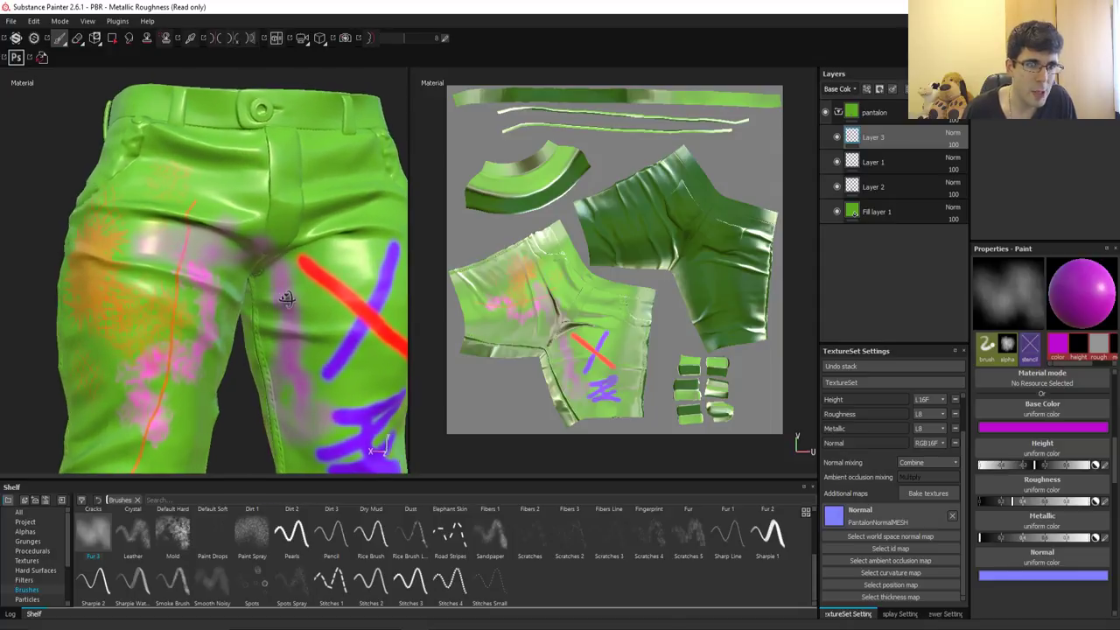
scroll(290, 292, "up", 1)
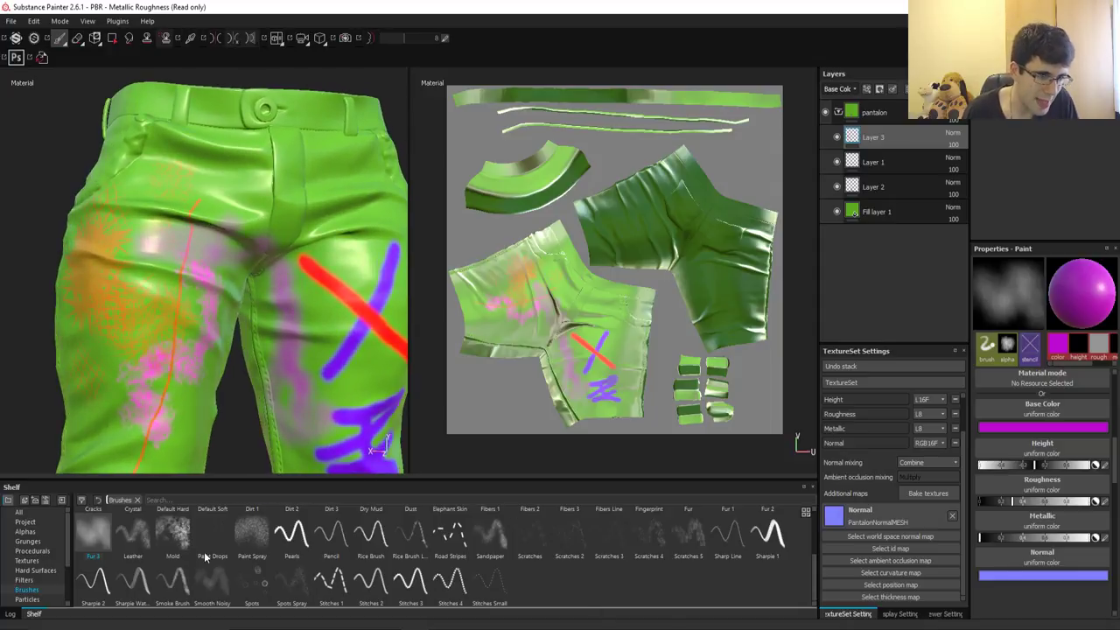
left_click(41, 532)
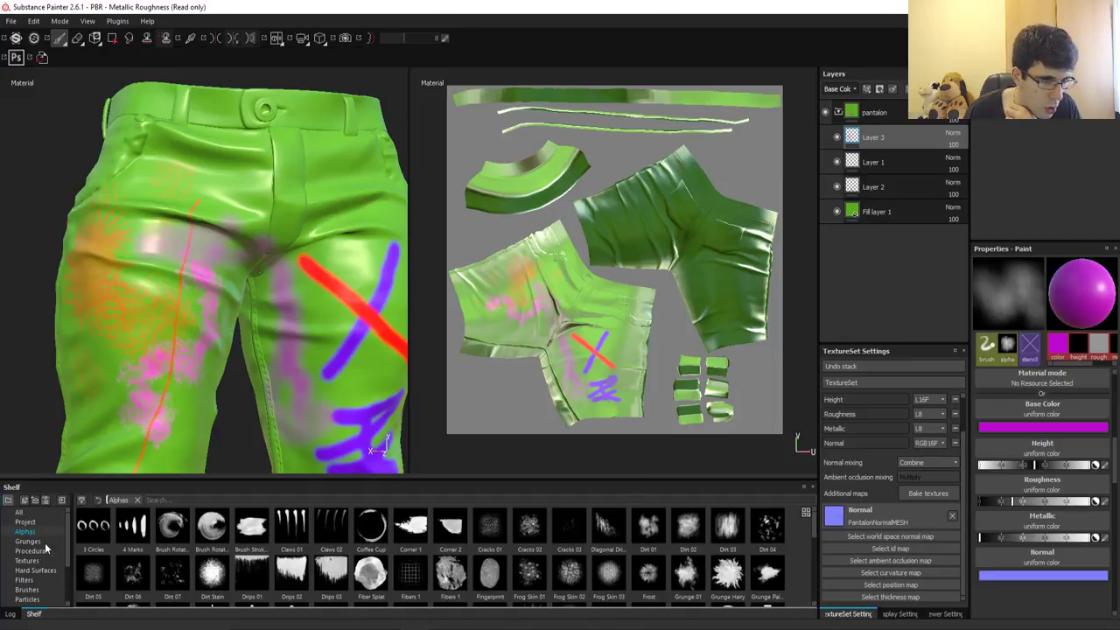
left_click(39, 542)
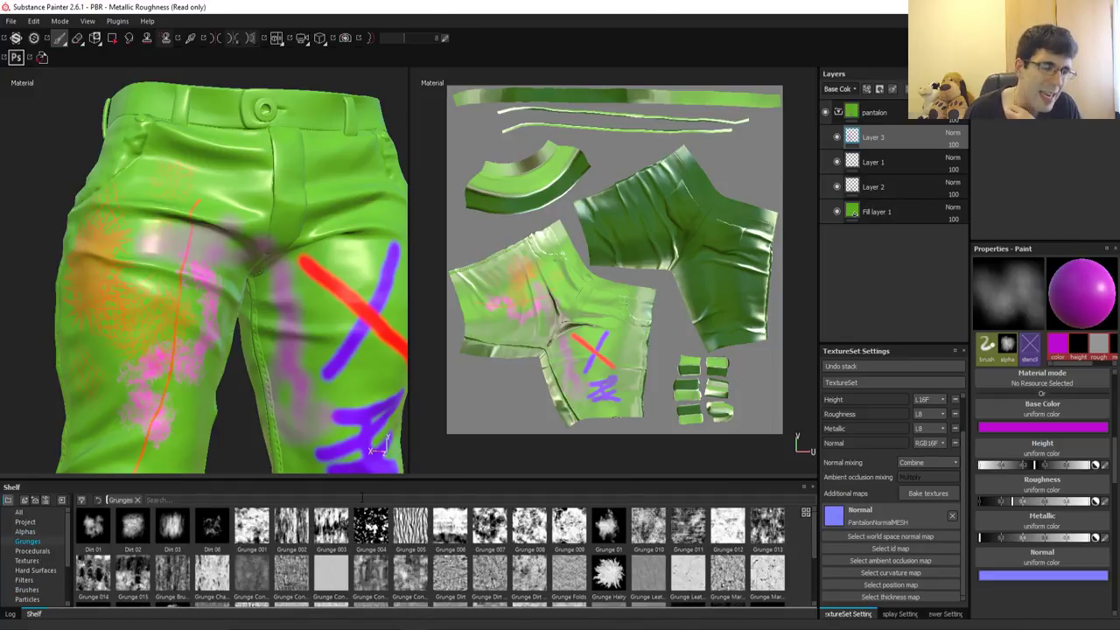
left_click(35, 551)
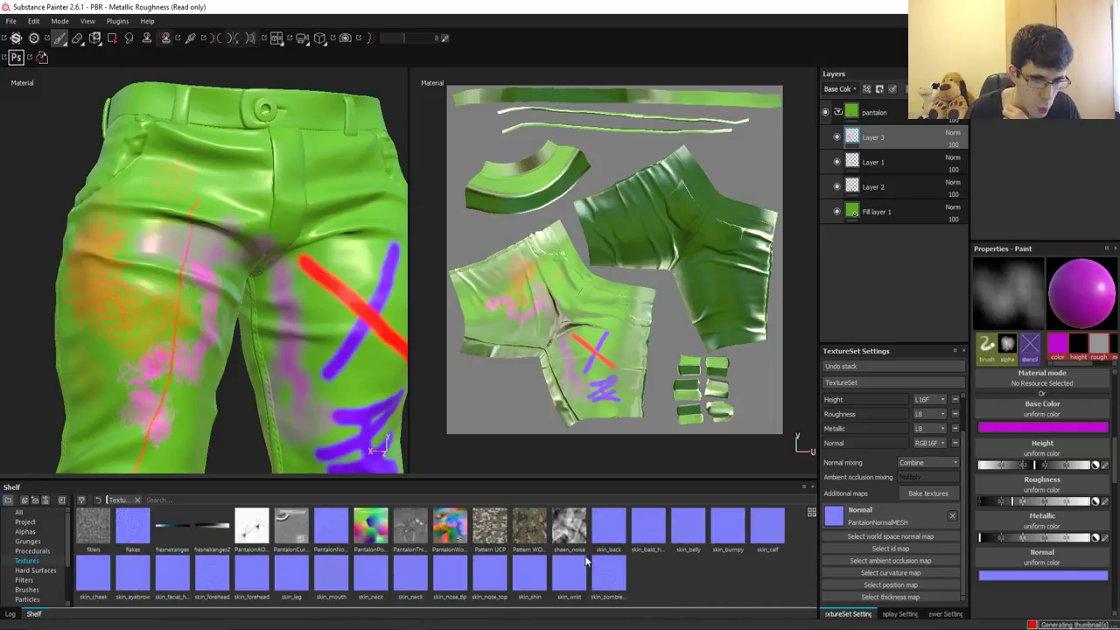
left_click(32, 572)
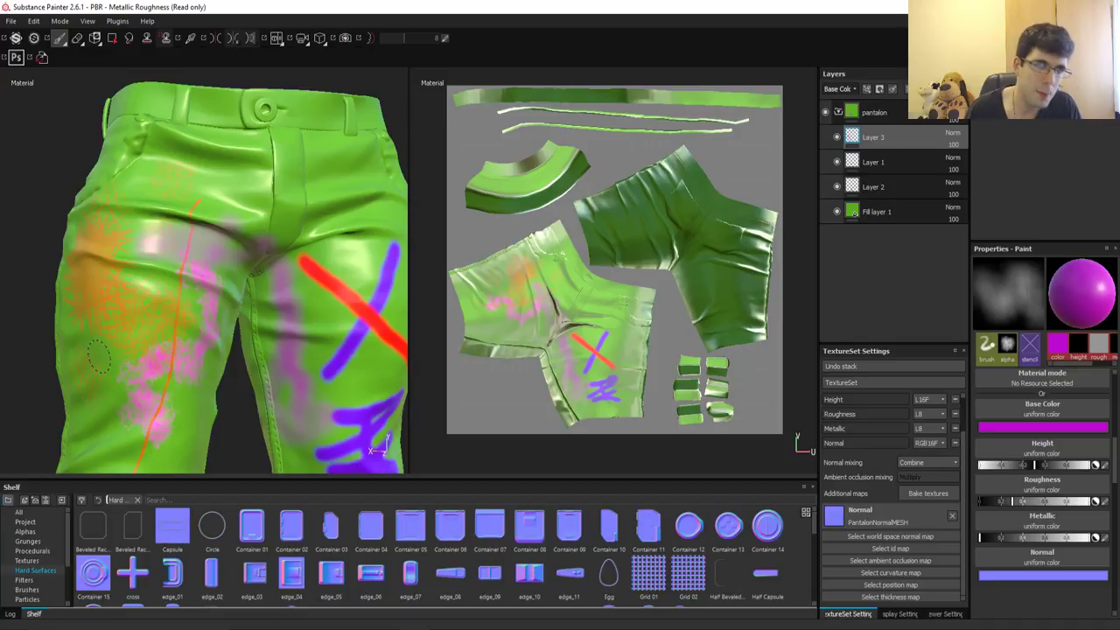
Step: Show Materials on the shelf and add a new fill layer atop the pantalon stack
scroll(35, 569, "down", 3)
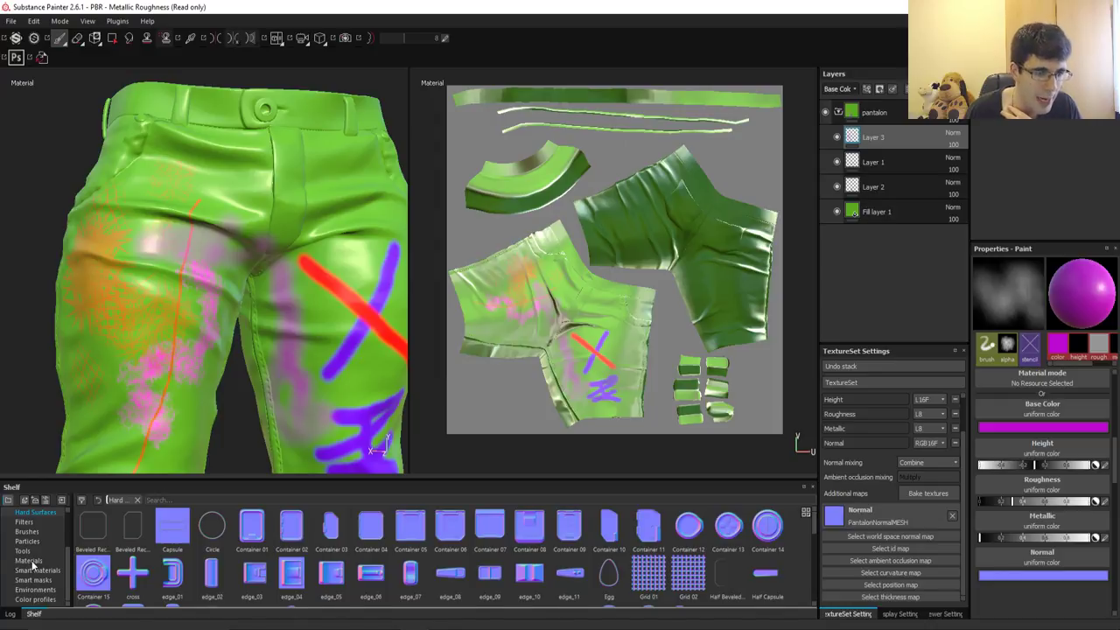
left_click(29, 560)
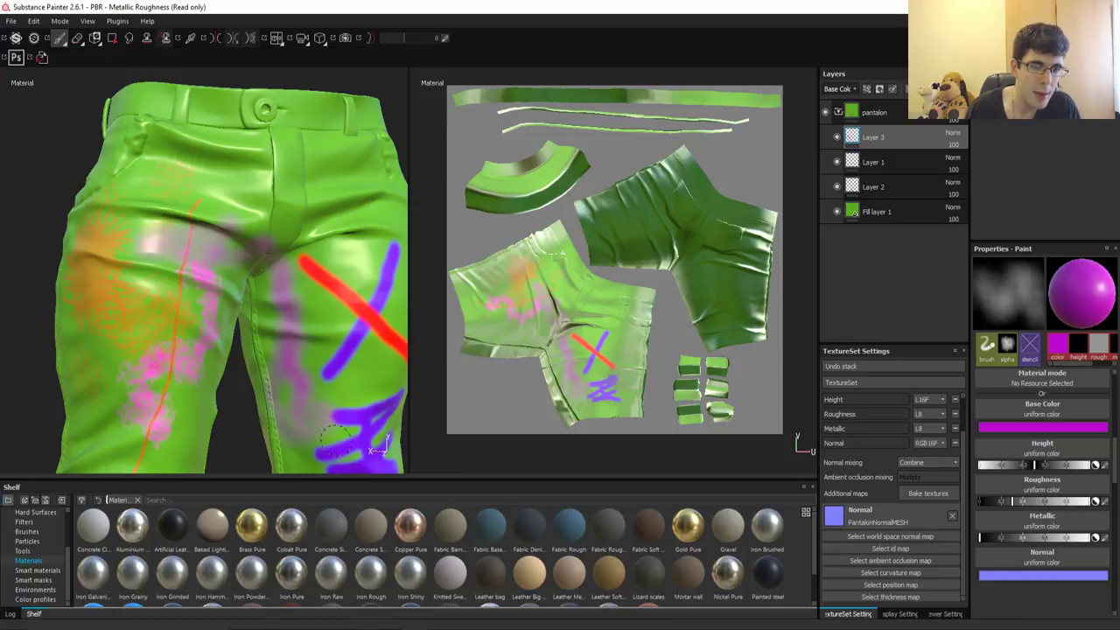
mouse_move(567, 578)
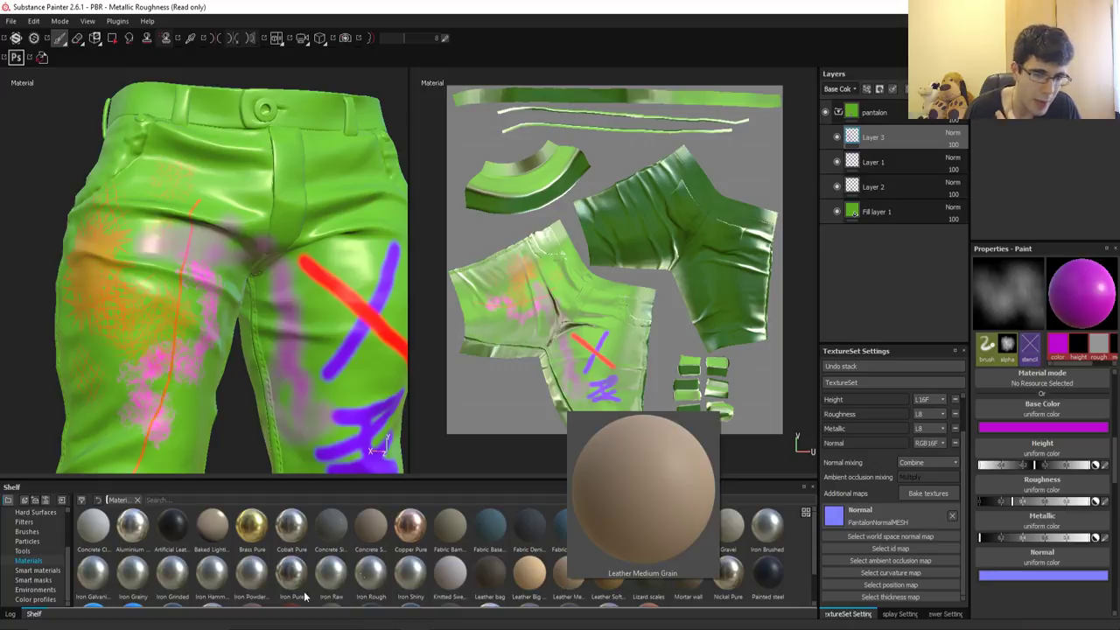
scroll(567, 568, "down", 1)
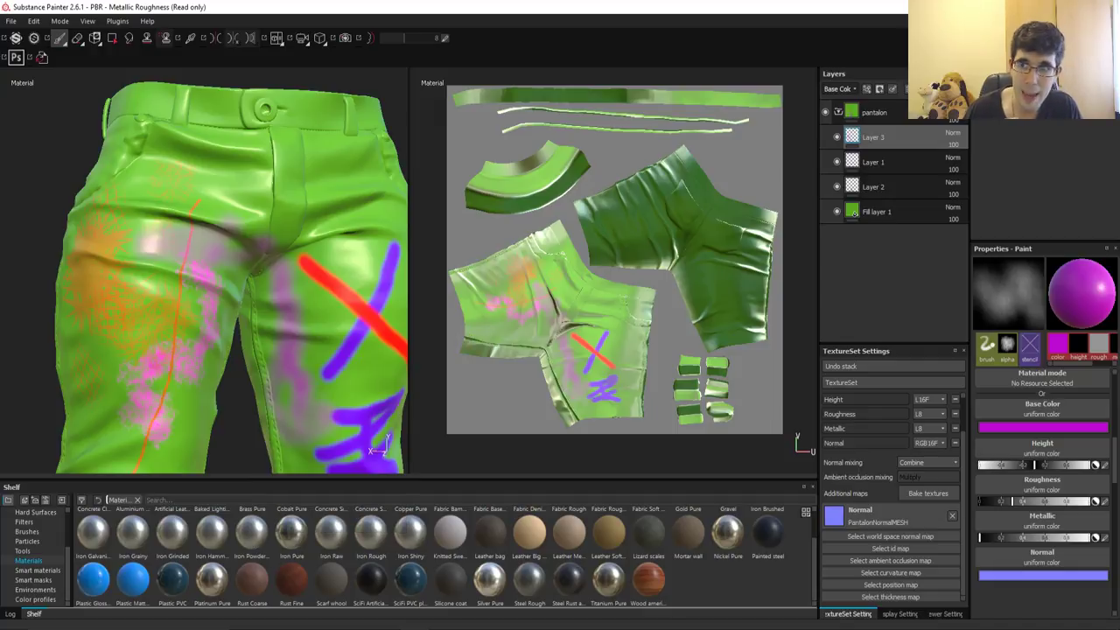
double_click(896, 141)
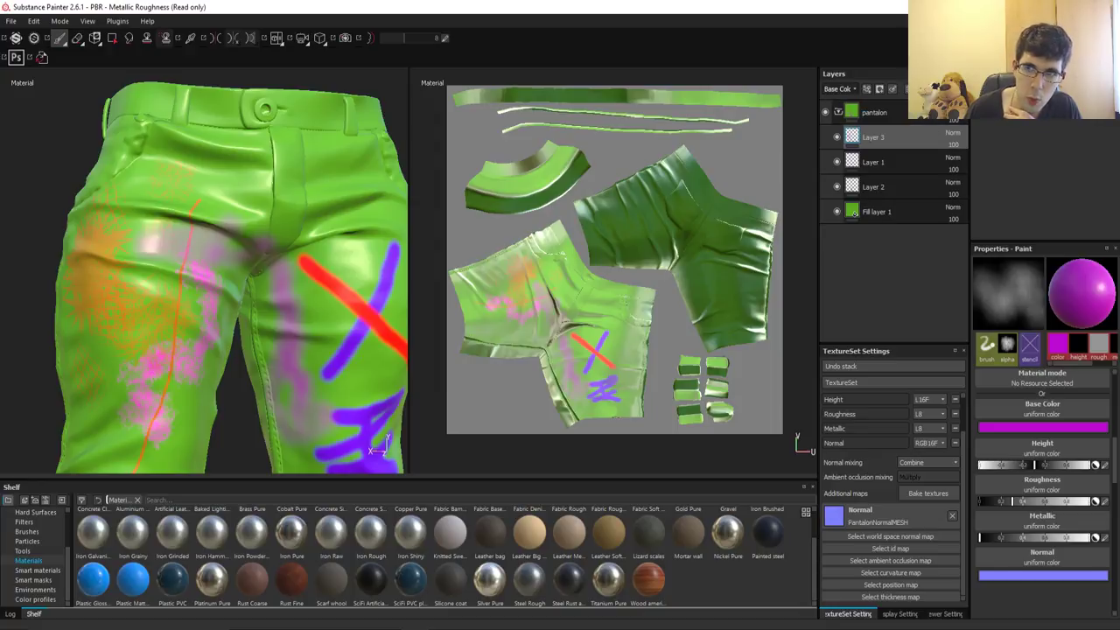
left_click(880, 88)
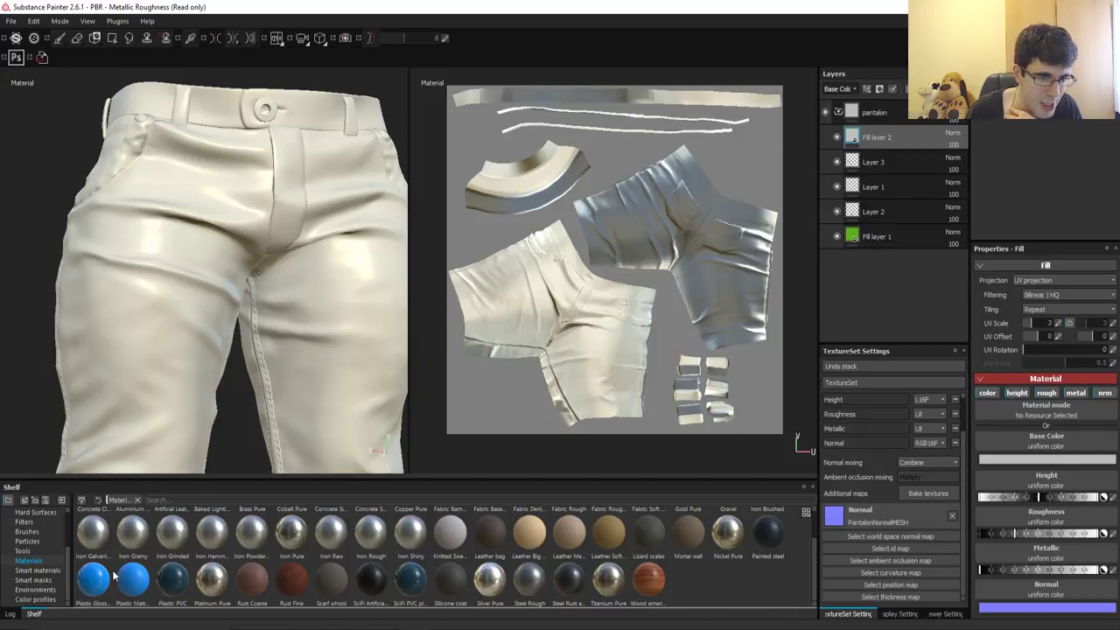
Step: Preview Wood american cherry, glossy blue plastic, and black and matte artificial leather on the fill layer
left_click(650, 579)
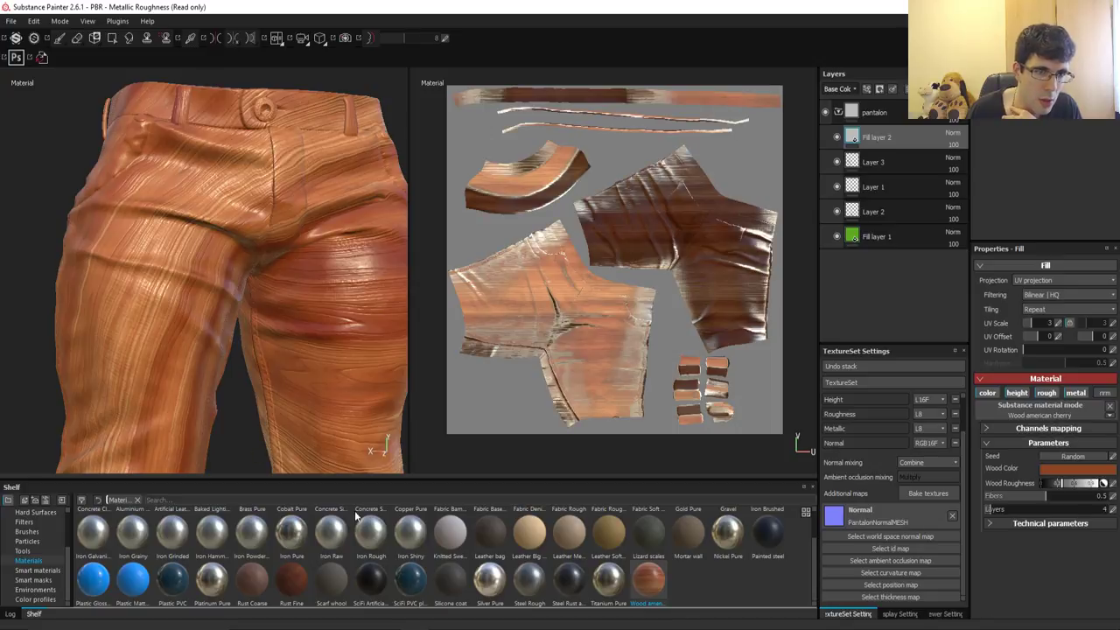
scroll(231, 337, "up", 5)
scroll(262, 350, "down", 5)
scroll(317, 359, "down", 2)
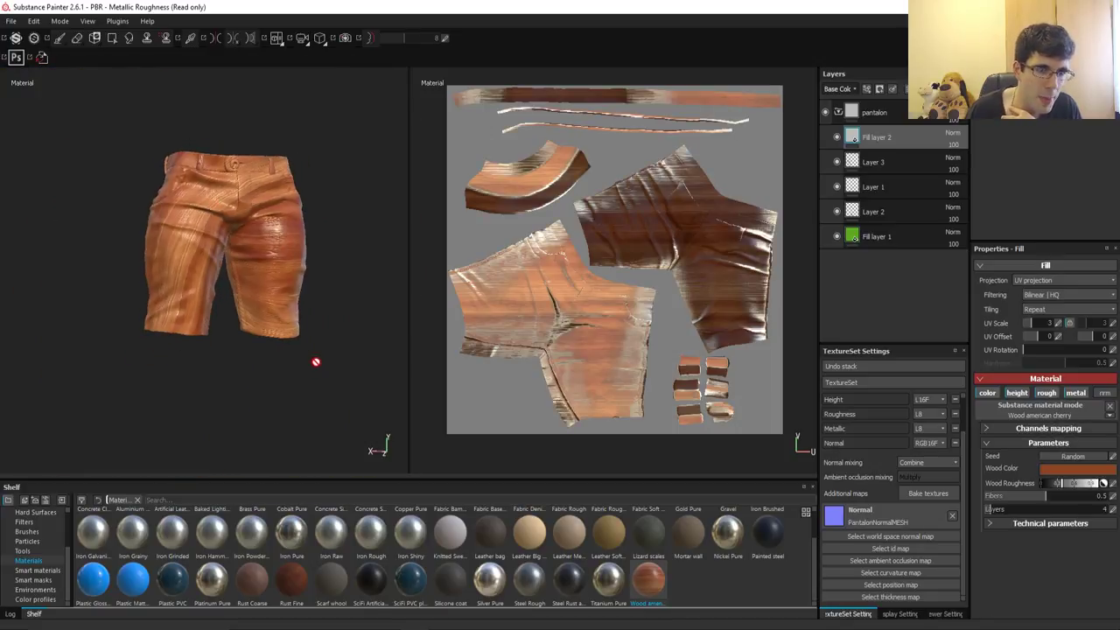
scroll(283, 238, "up", 4)
scroll(283, 238, "down", 4)
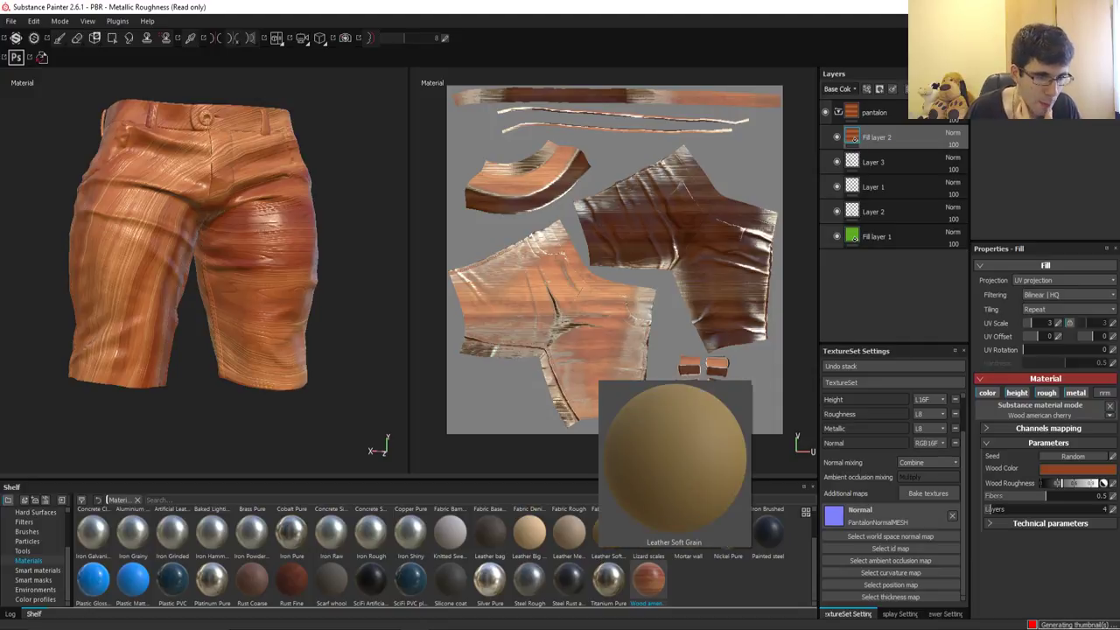
left_click(101, 590)
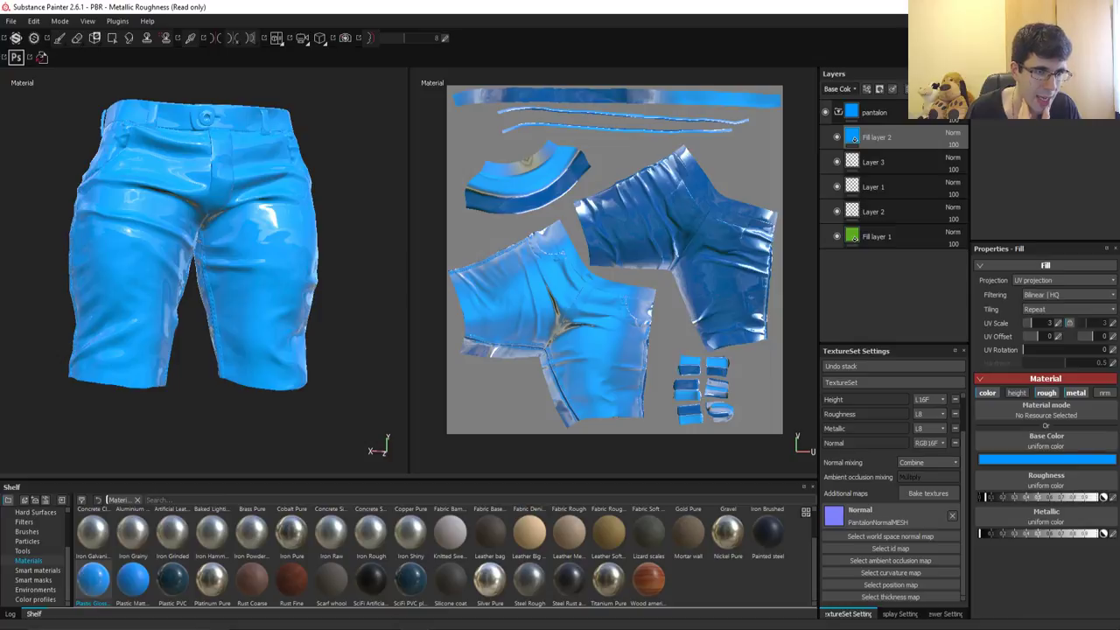
left_click(381, 591)
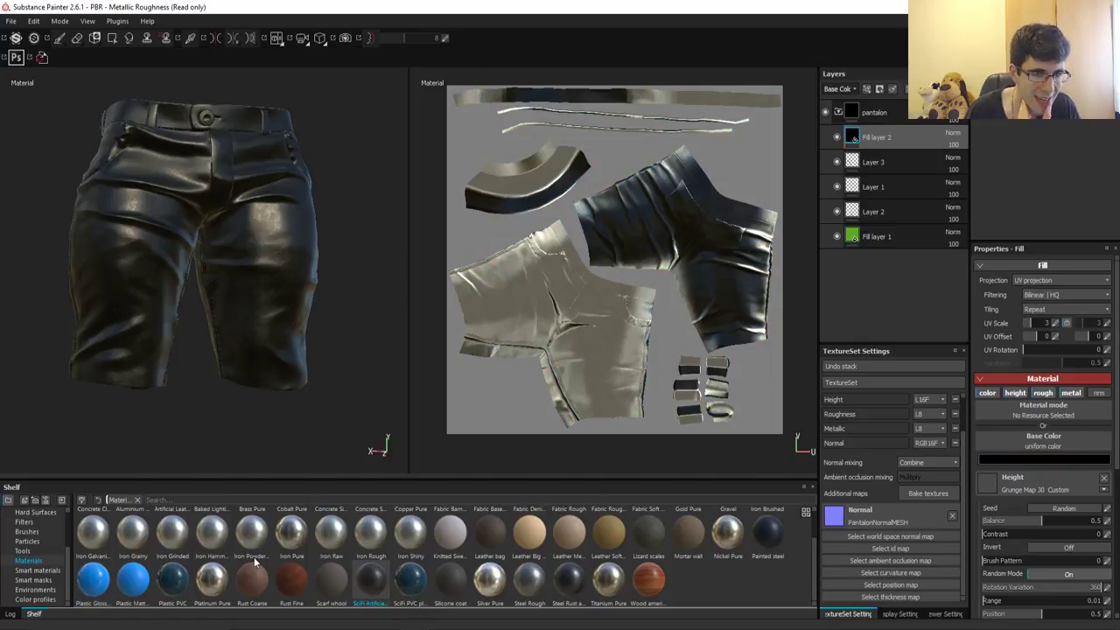
scroll(254, 563, "up", 1)
left_click(187, 523)
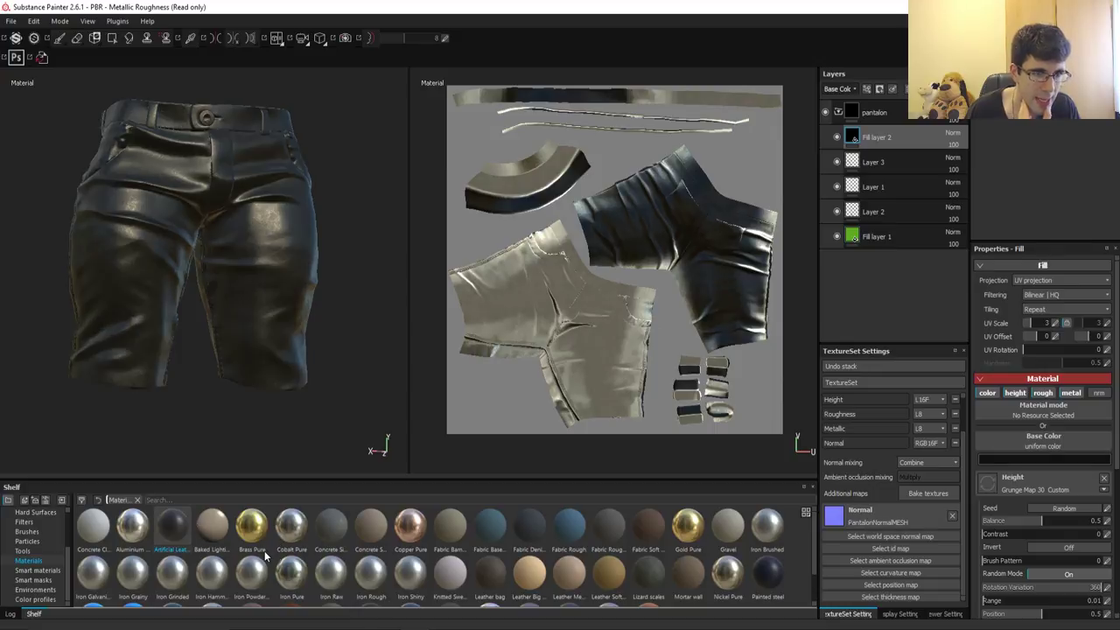
Step: Try Copper Pure, Leather Big Grain and Knitted Sweater, then settle on Wood american cherry
left_click_drag(410, 525, 222, 192)
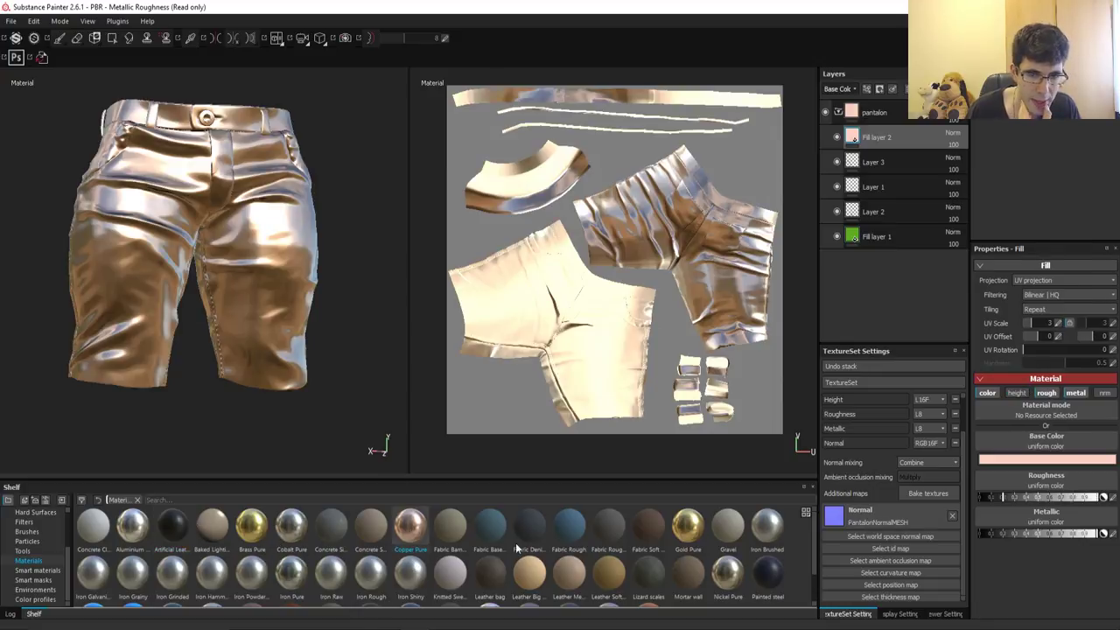
left_click(526, 571)
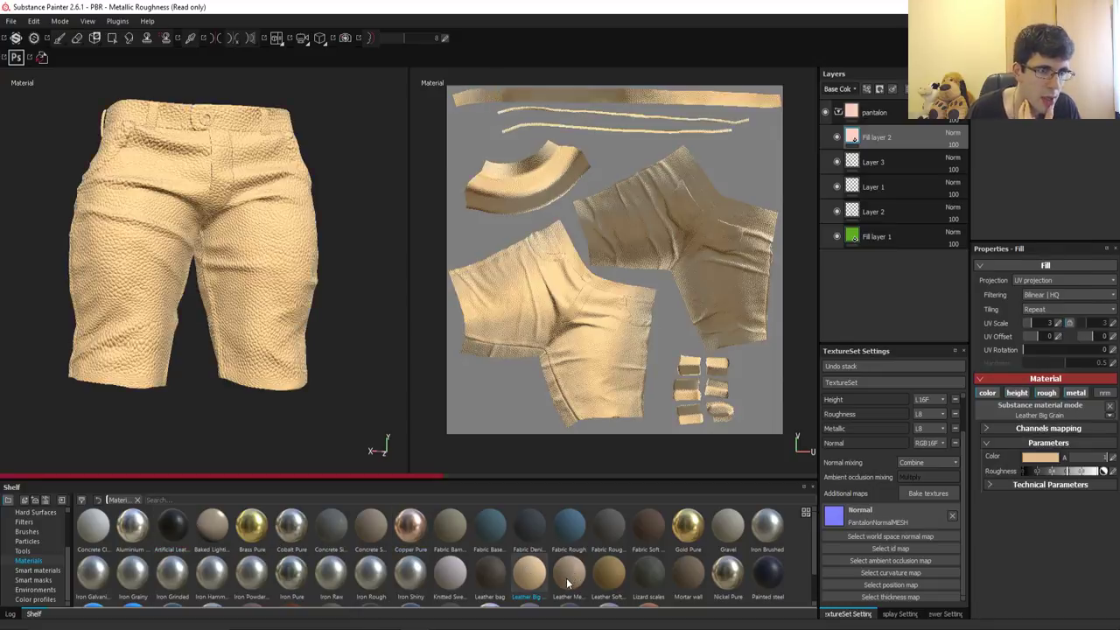
scroll(236, 232, "up", 3)
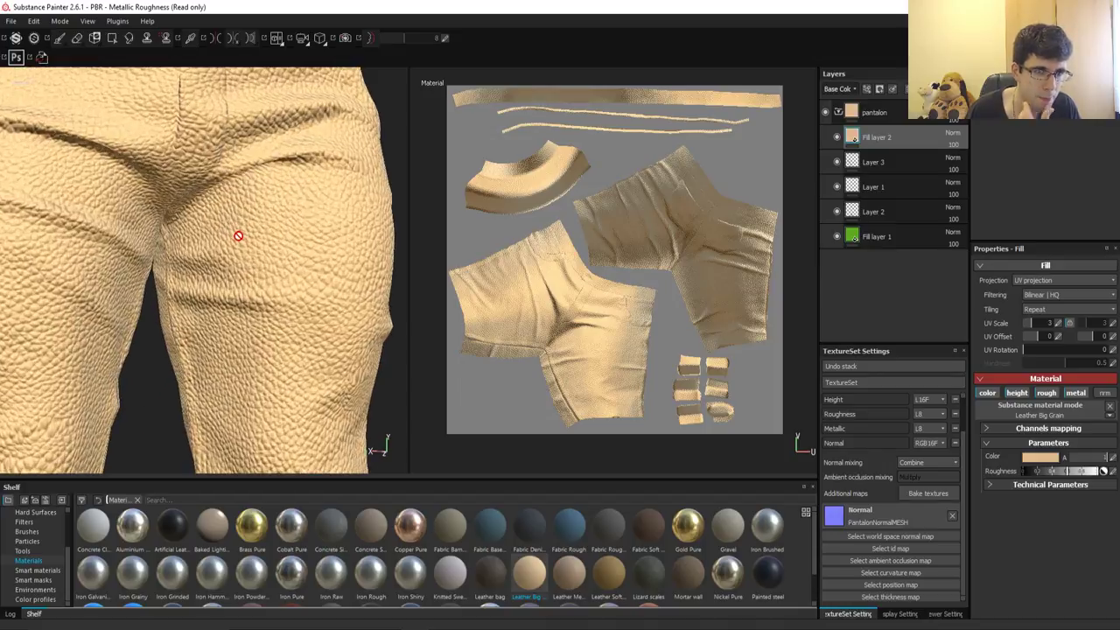
scroll(238, 235, "up", 1)
scroll(238, 236, "up", 2)
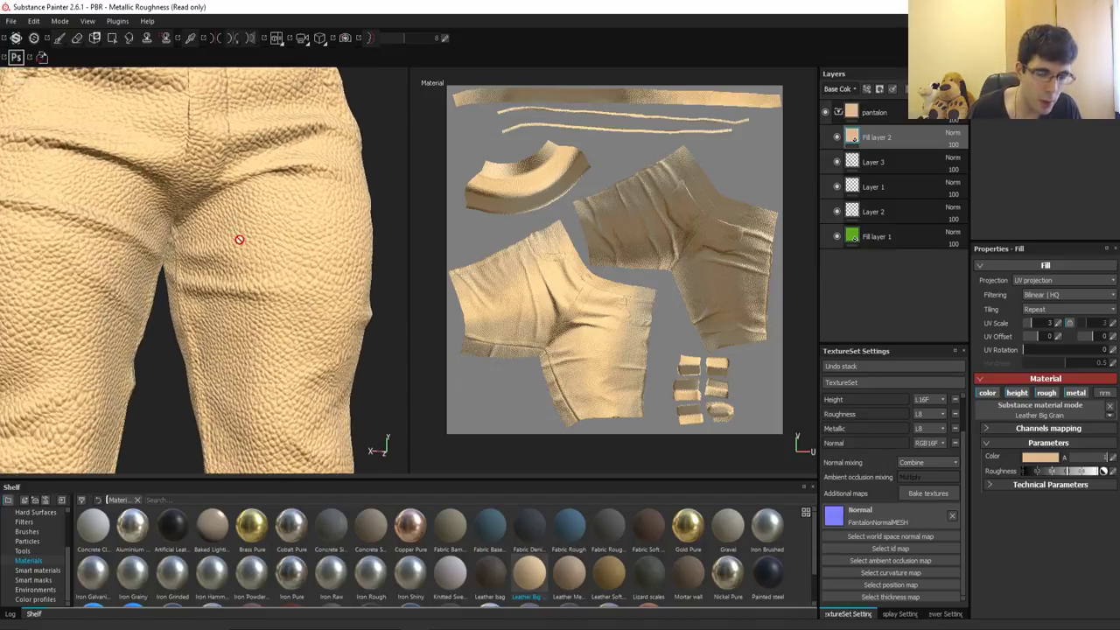
scroll(241, 238, "down", 5)
scroll(431, 558, "down", 1)
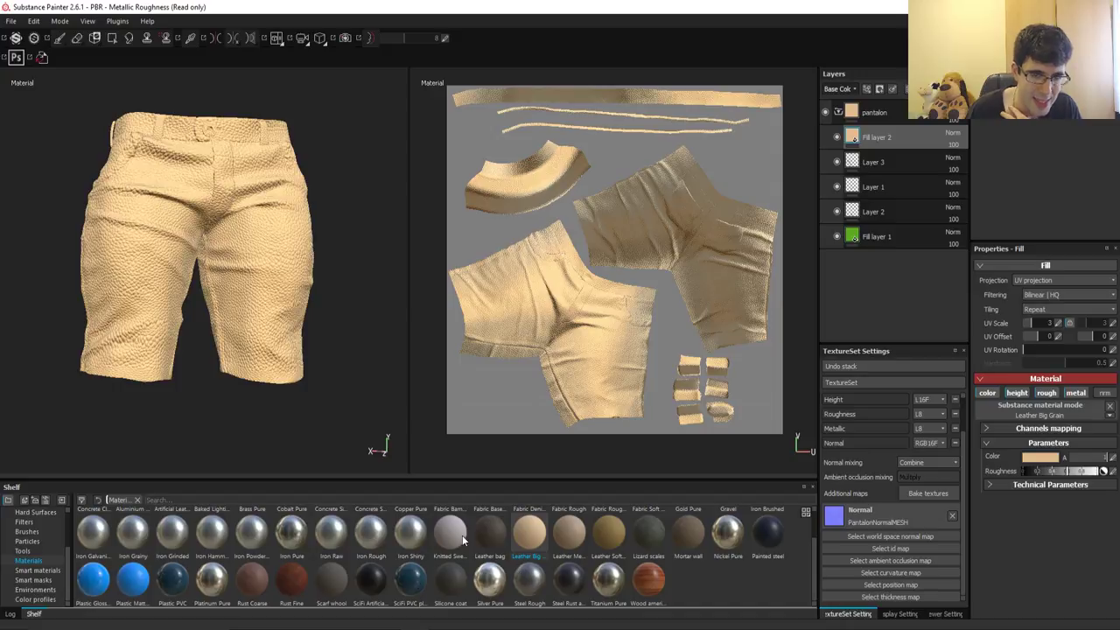
left_click(451, 532)
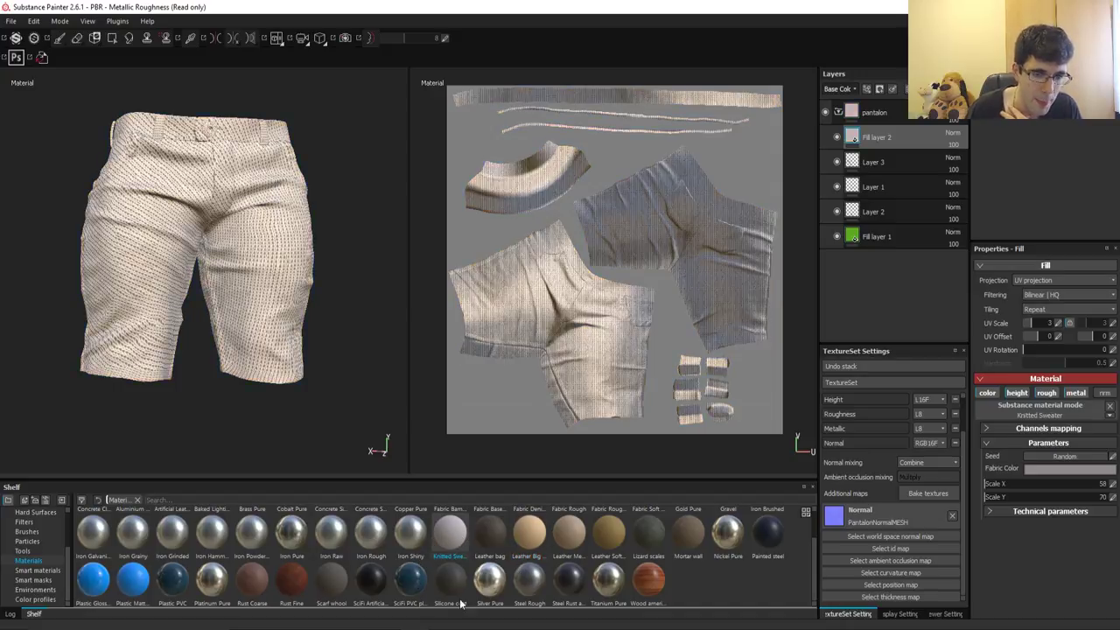
left_click(648, 577)
scroll(231, 263, "up", 2)
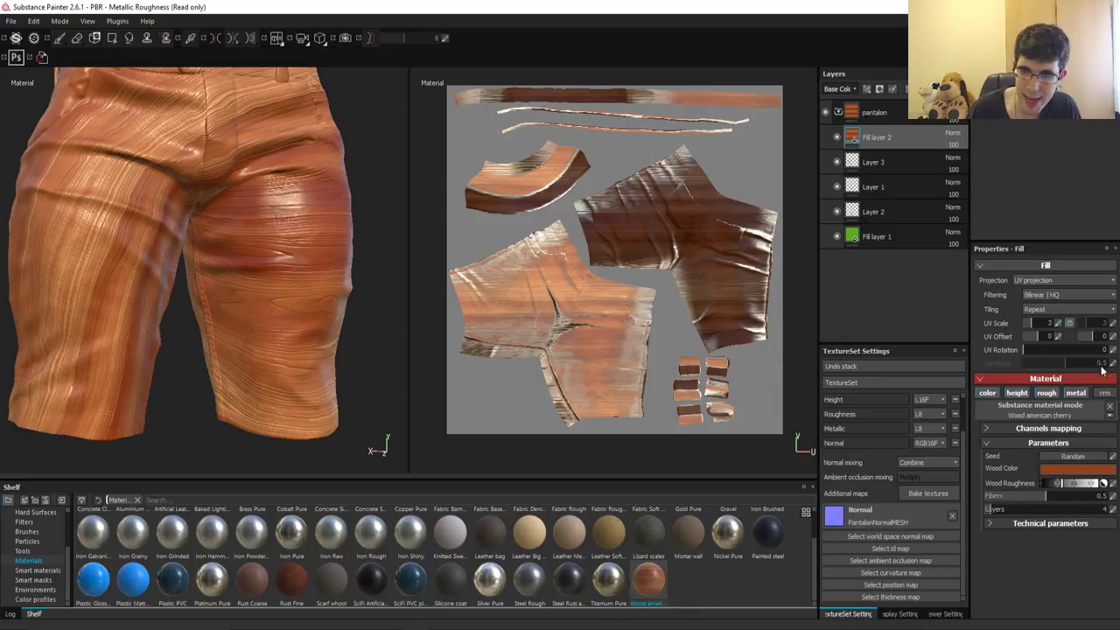
Step: Change Fill layer 2's Wood Color to a darker greyish brown
left_click(1075, 469)
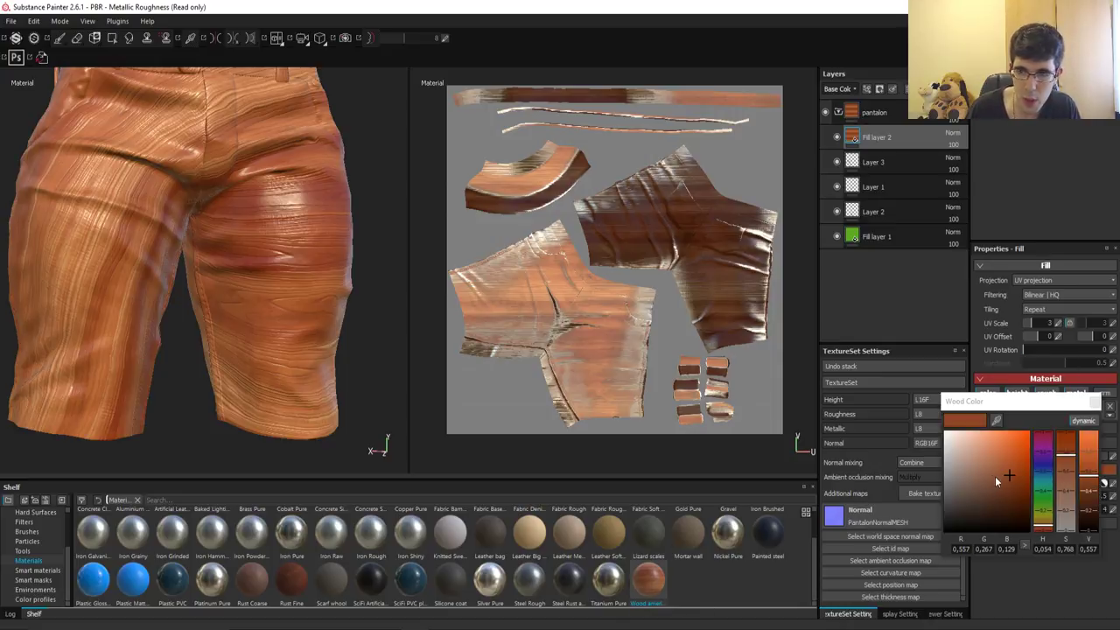
mouse_move(995, 476)
left_mouse_down()
mouse_move(966, 499)
mouse_move(993, 504)
left_mouse_up()
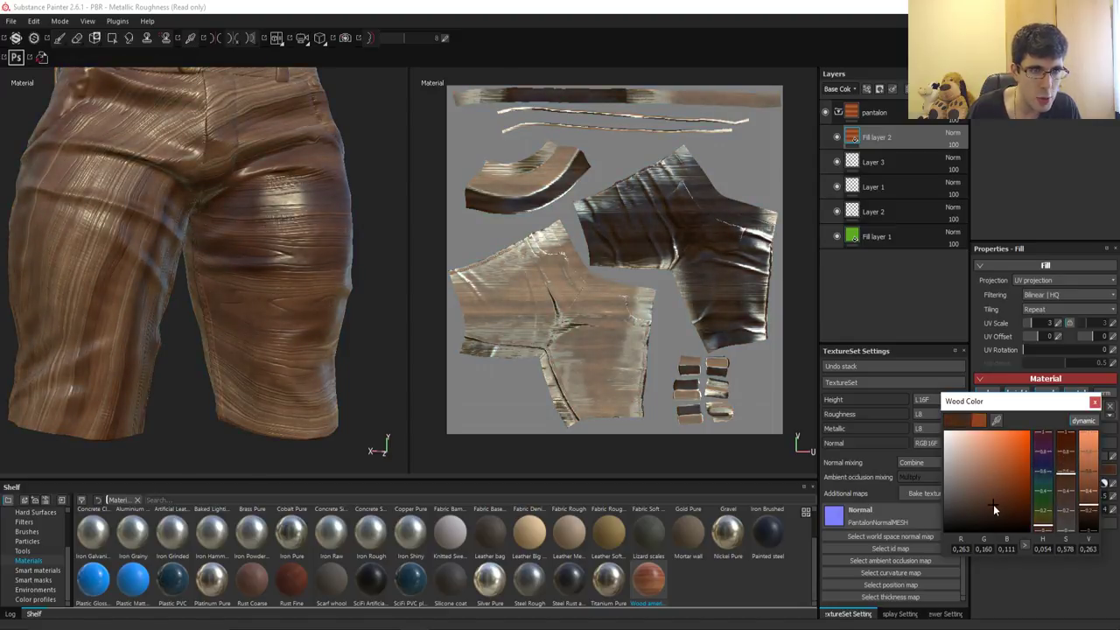
left_click(99, 193)
left_click_drag(100, 193, 166, 190, "alt")
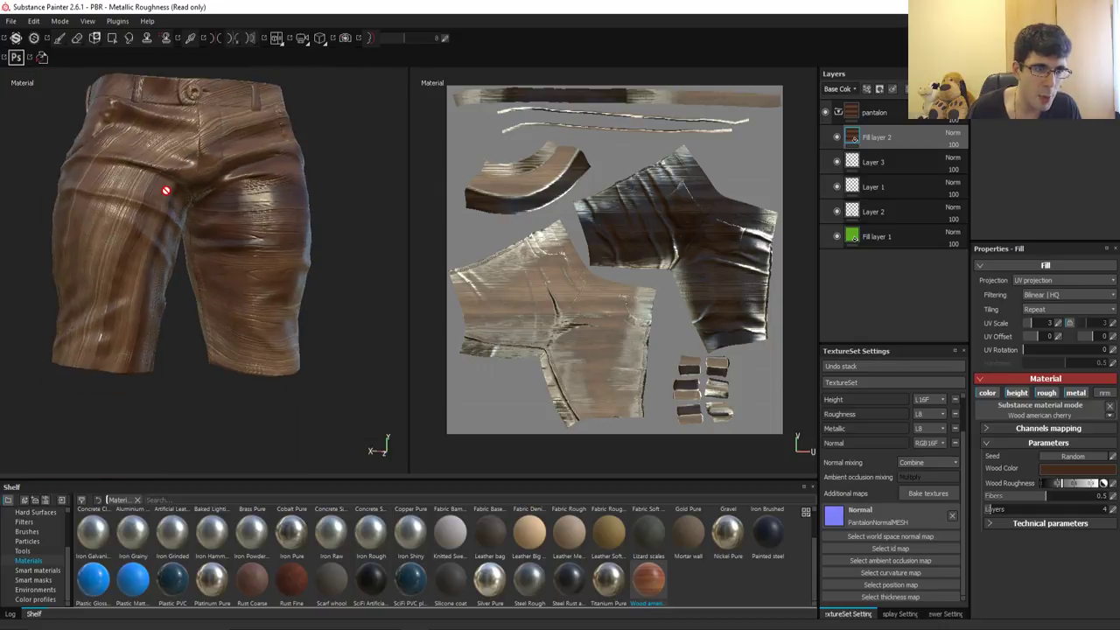
scroll(165, 189, "down", 3)
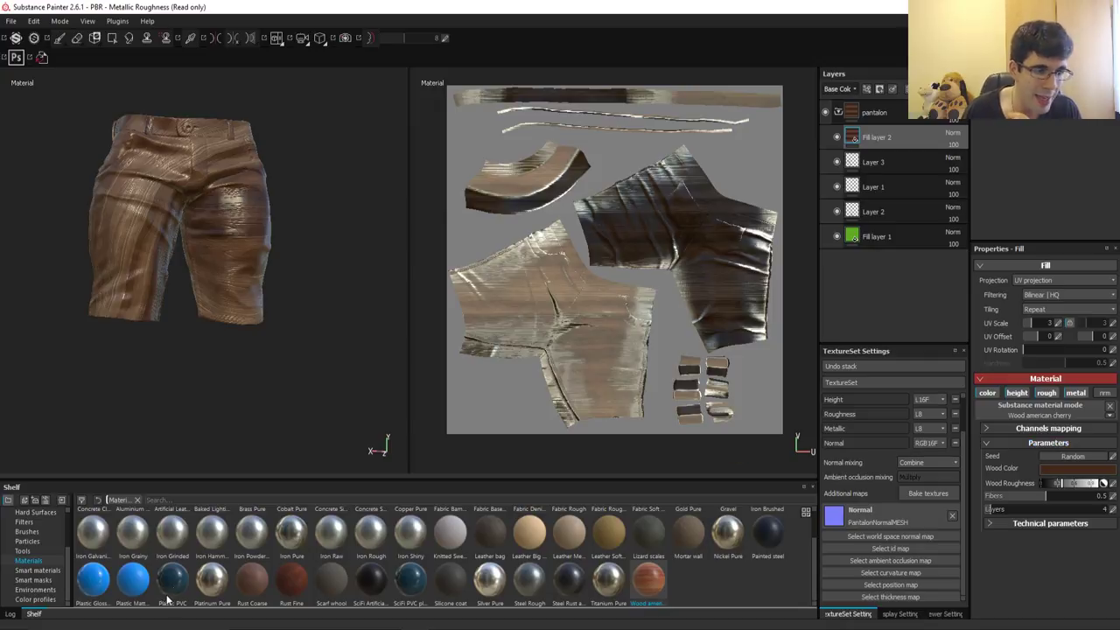
Step: Drag the Bronze Armor smart material onto the top of the pantalon layer stack
left_click(33, 570)
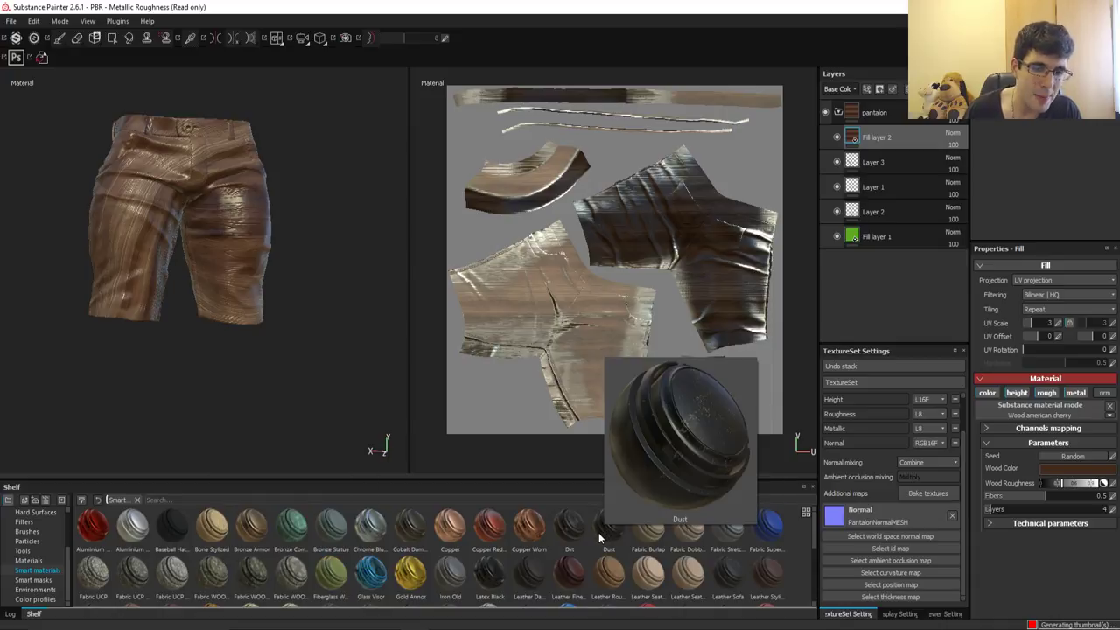
mouse_move(569, 527)
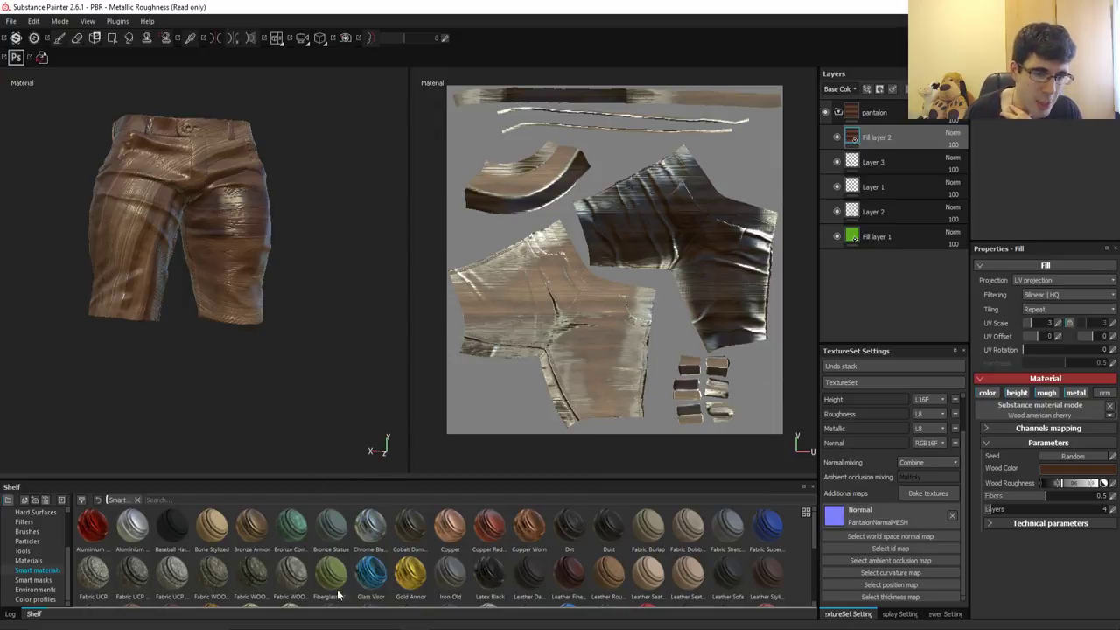
left_click_drag(258, 542, 917, 126)
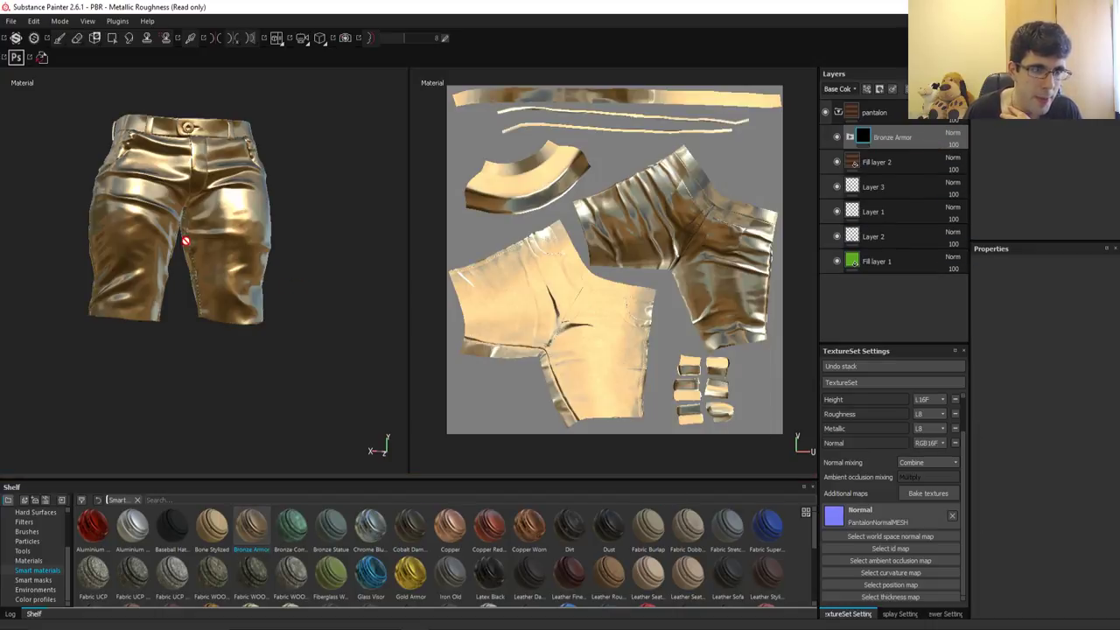
scroll(170, 191, "up", 4)
scroll(170, 193, "down", 3)
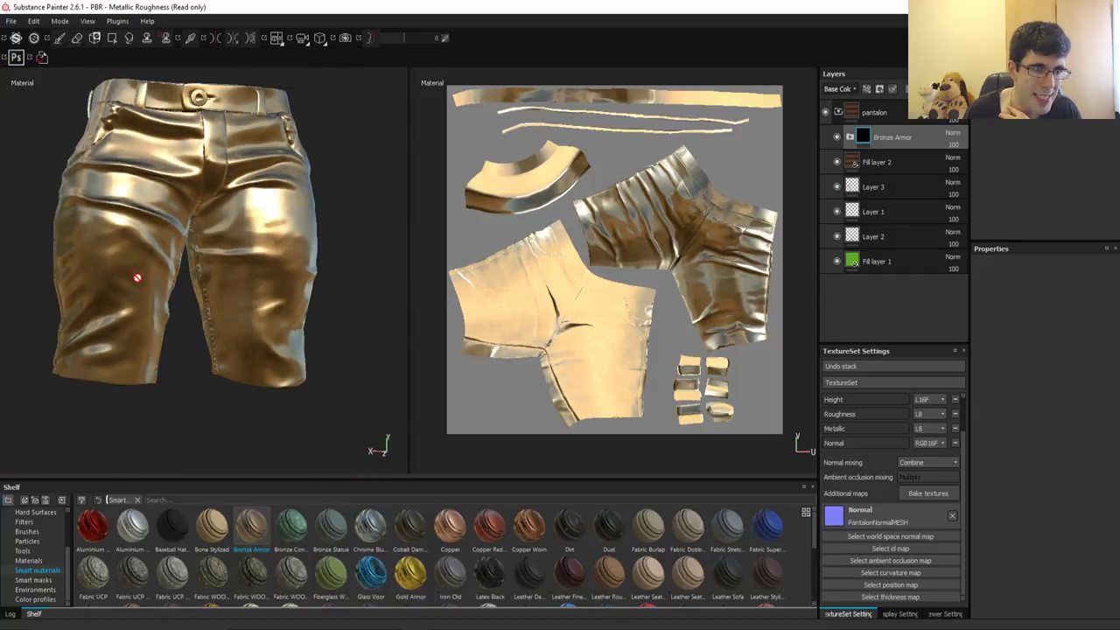
scroll(247, 368, "down", 1)
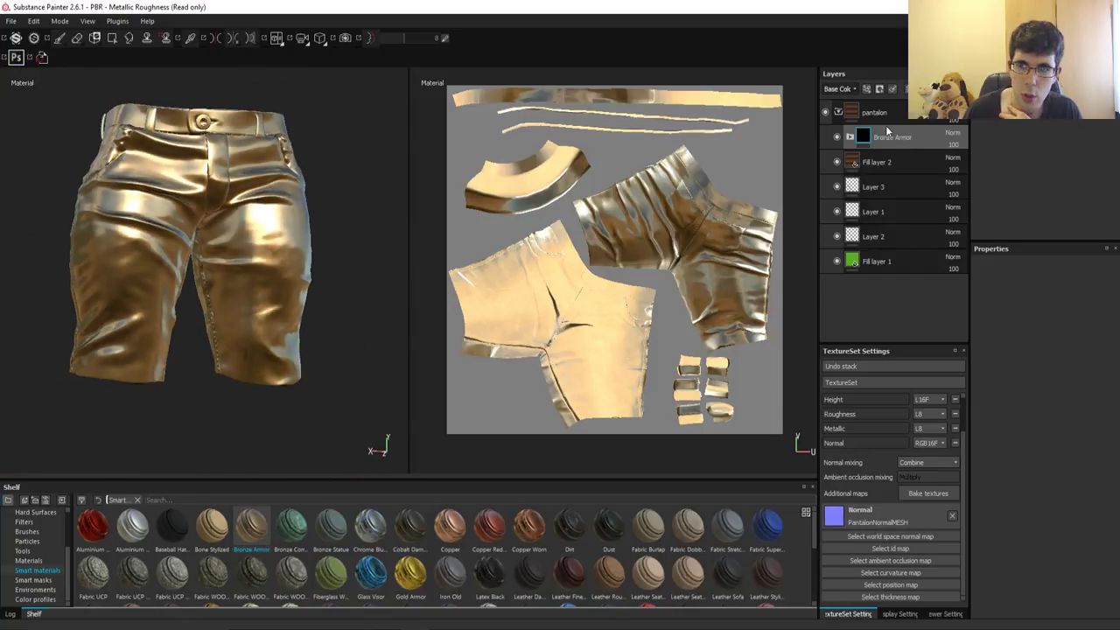
Step: Toggle the Bronze Armor layer's visibility to compare, leaving it hidden
left_click(837, 136)
left_click(837, 136)
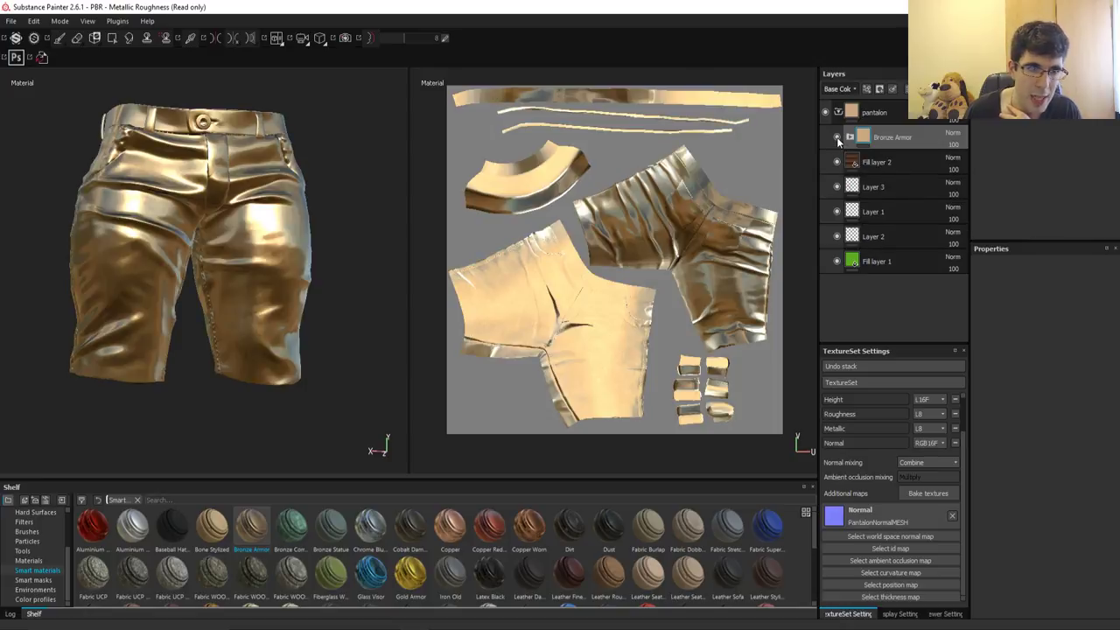
left_click(837, 136)
left_click(837, 137)
left_click(837, 137)
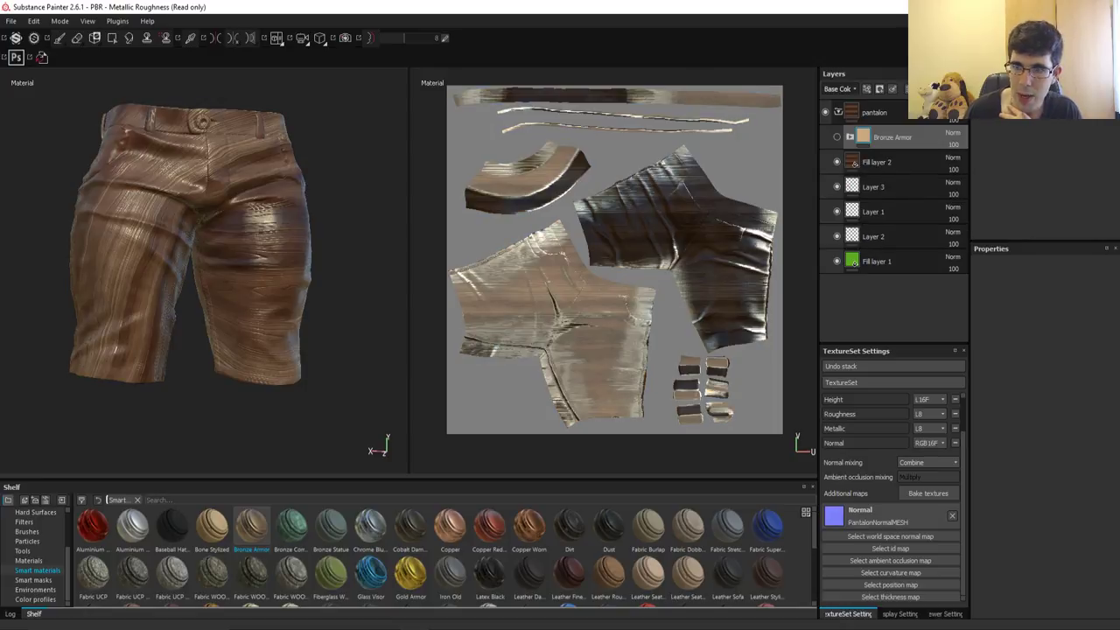
Step: Delete the Bronze Armor layer and switch the shelf to the Alphas collection
key("Delete")
key("Delete")
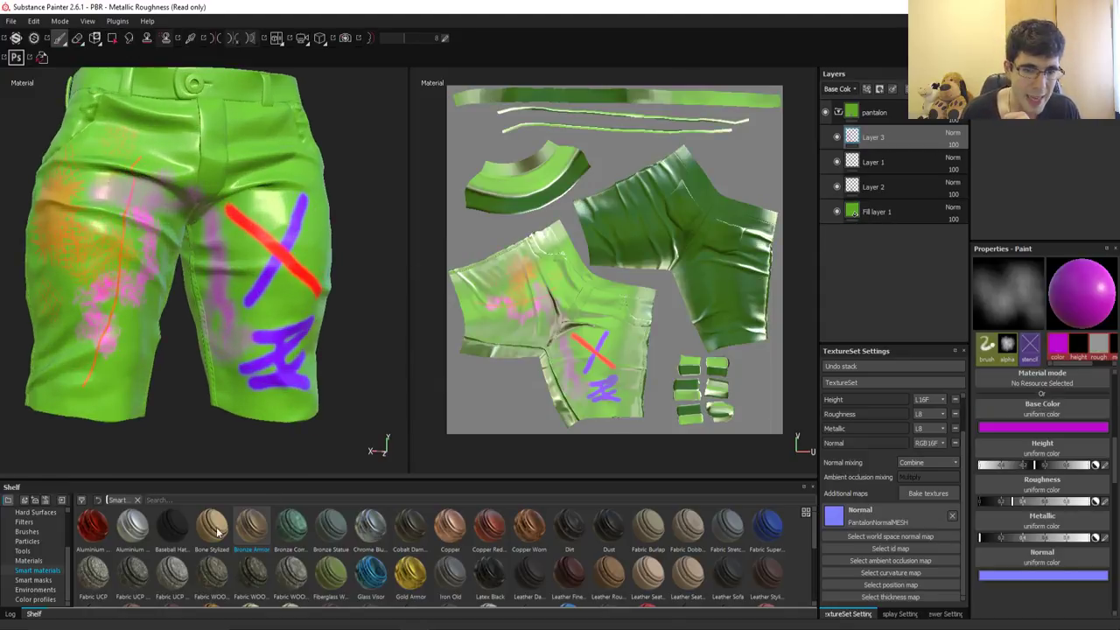
scroll(49, 582, "up", 3)
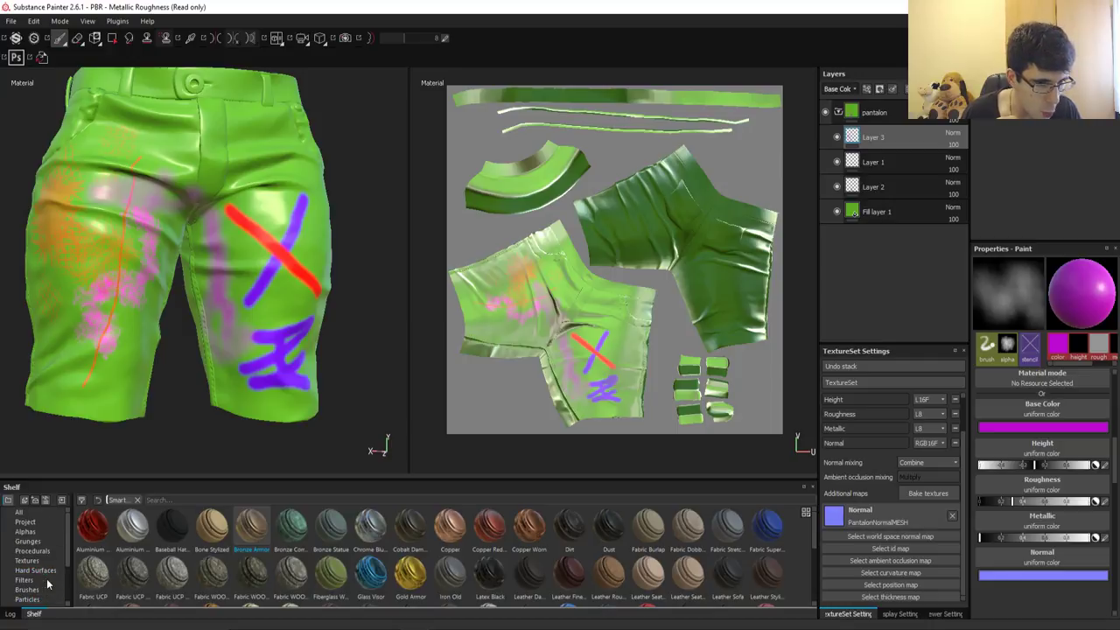
left_click(29, 523)
left_click(32, 532)
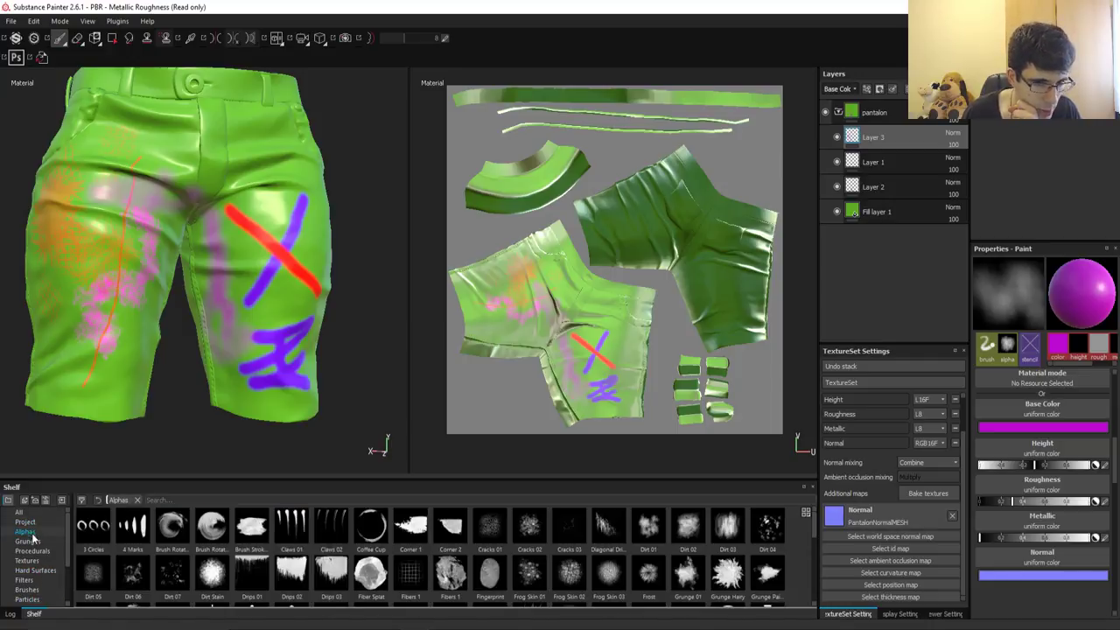
left_click(35, 544)
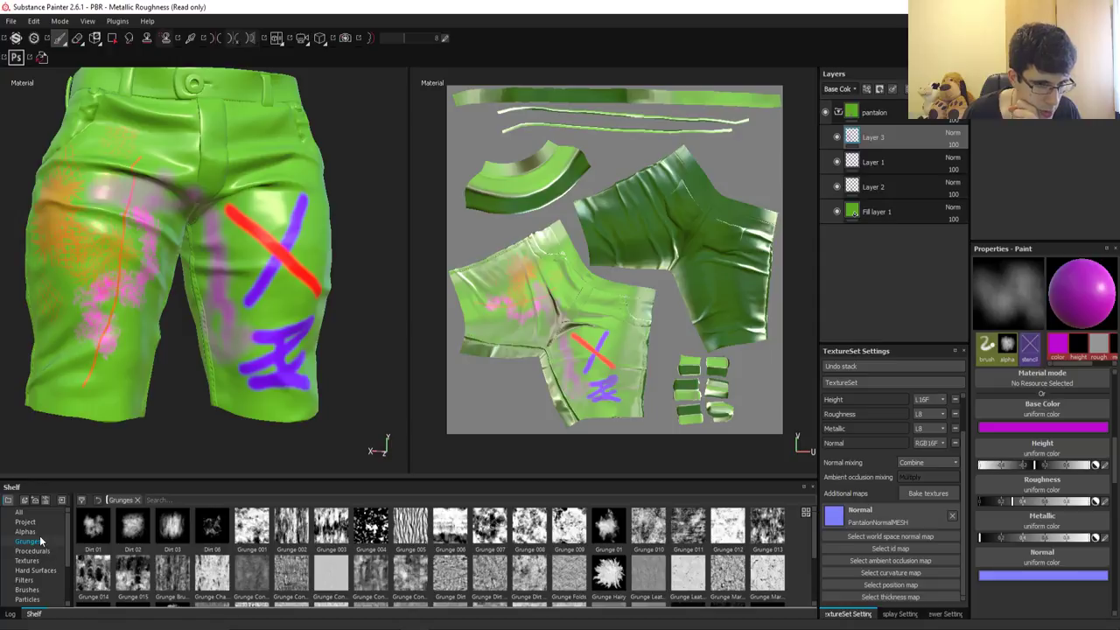
left_click(26, 523)
left_click(37, 541)
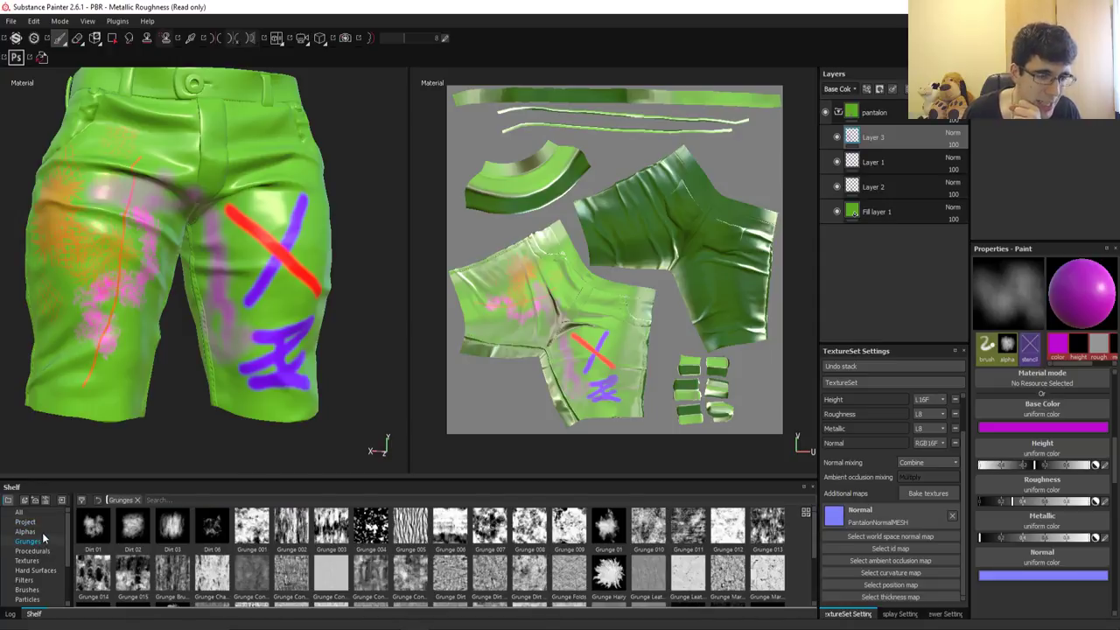
left_click(27, 532)
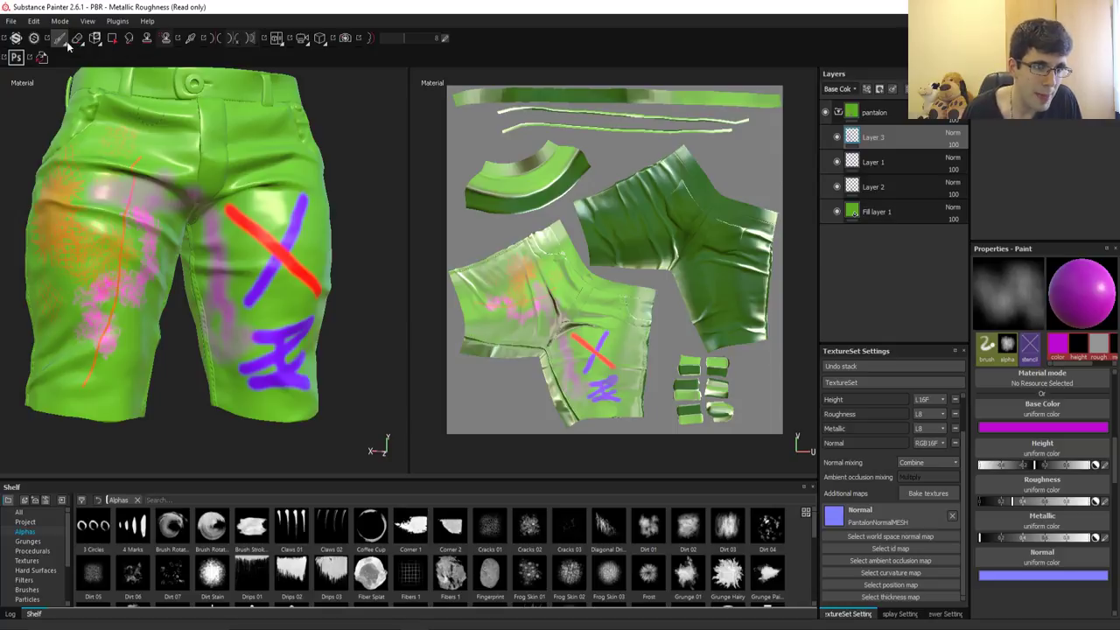
Step: Paint a test pink stroke near the right hip, then erase it
mouse_move(247, 155)
left_mouse_down()
mouse_move(277, 145)
mouse_move(278, 166)
mouse_move(280, 156)
left_mouse_up()
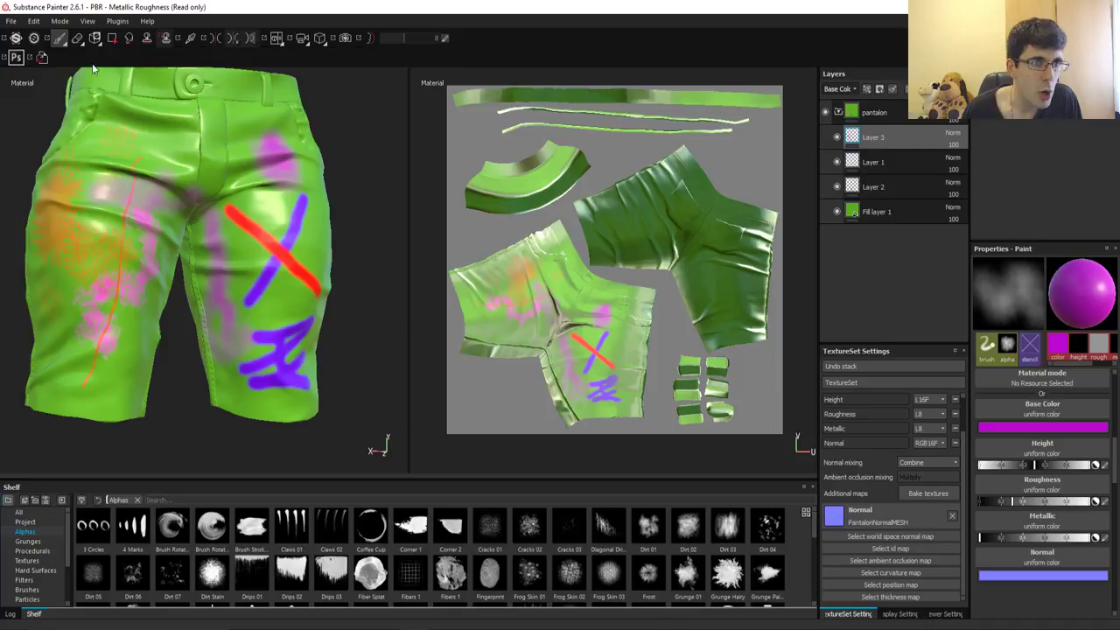
left_click(80, 41)
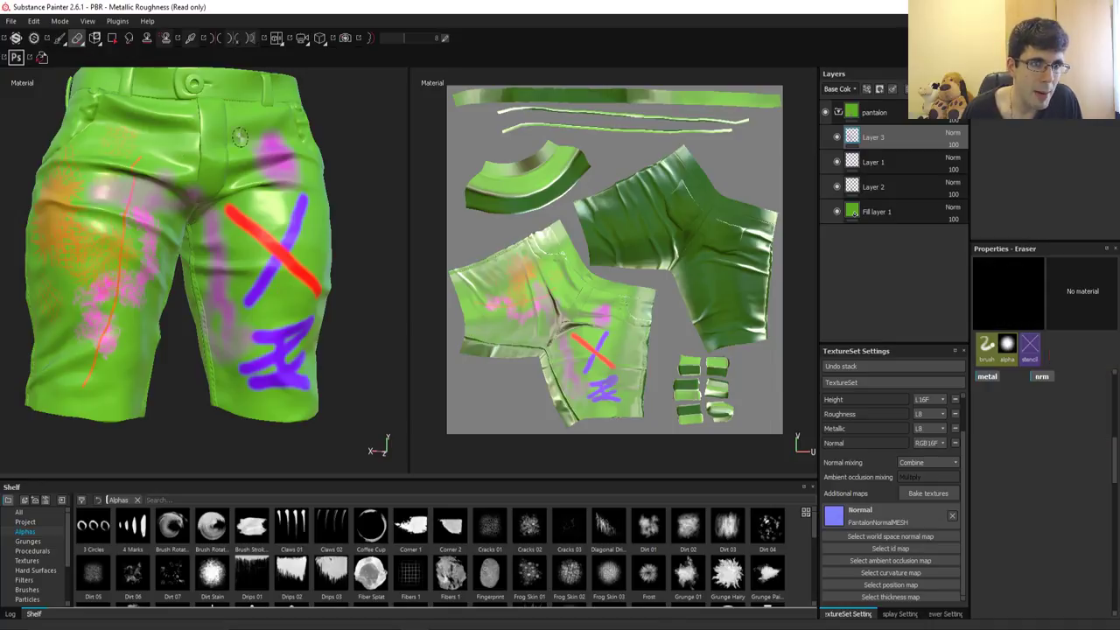
mouse_move(260, 155)
left_mouse_down()
mouse_move(284, 145)
mouse_move(273, 161)
mouse_move(296, 181)
left_mouse_up()
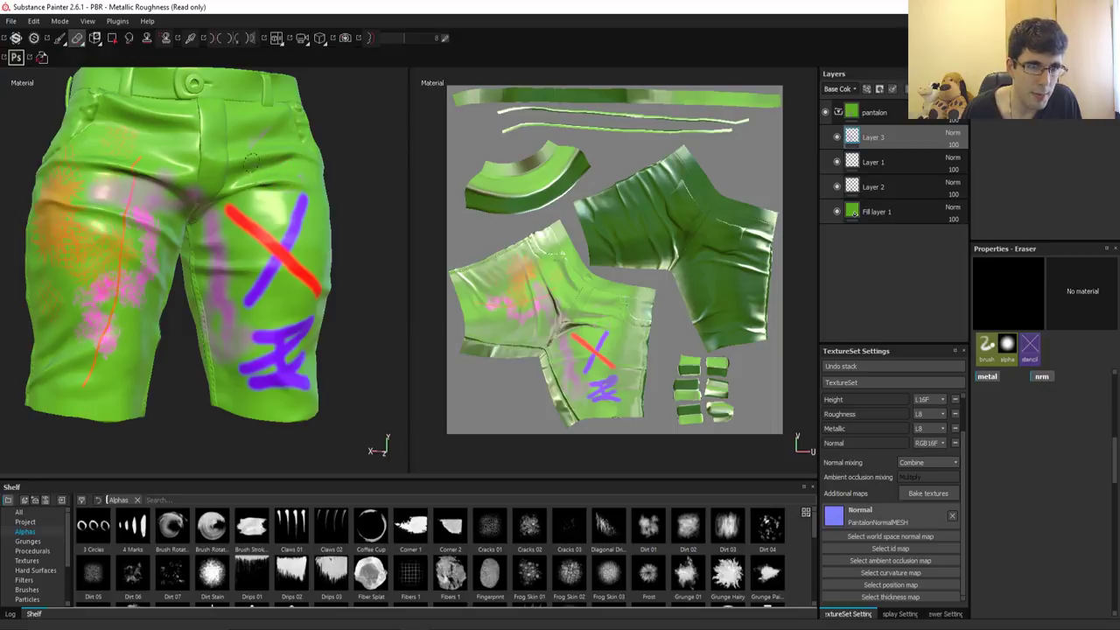
Step: Activate the Projection tool and frame a front view of the trousers
left_click(96, 37)
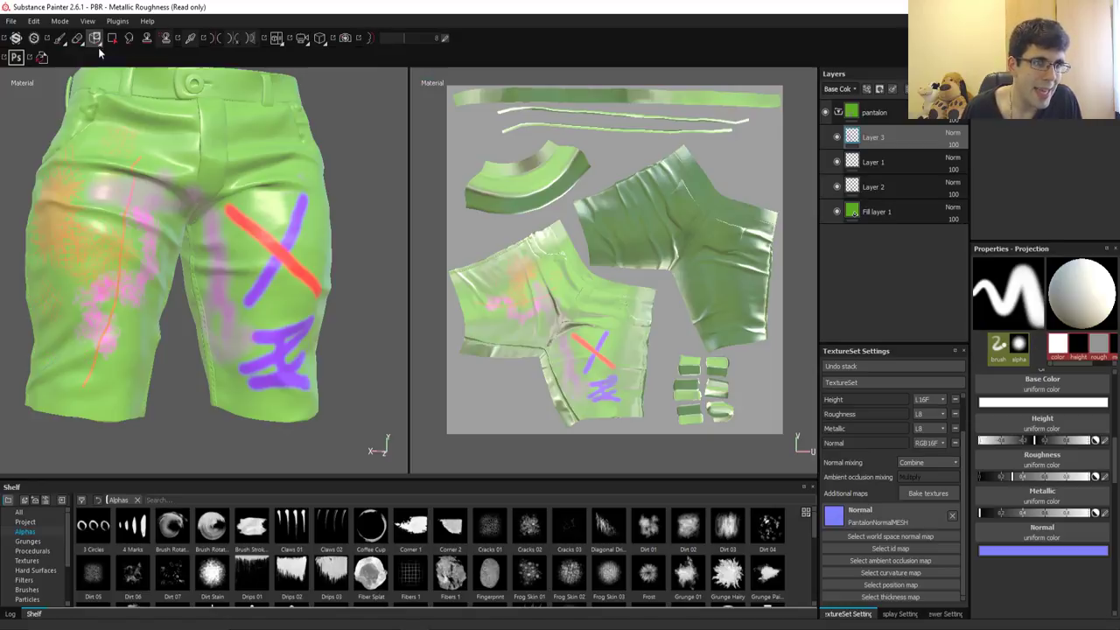
middle_click_drag(213, 168, 242, 216, "alt")
mouse_move(243, 216)
right_mouse_down("alt")
mouse_move(257, 312)
mouse_move(250, 193)
right_mouse_up("alt")
left_click_drag(250, 193, 233, 192, "alt")
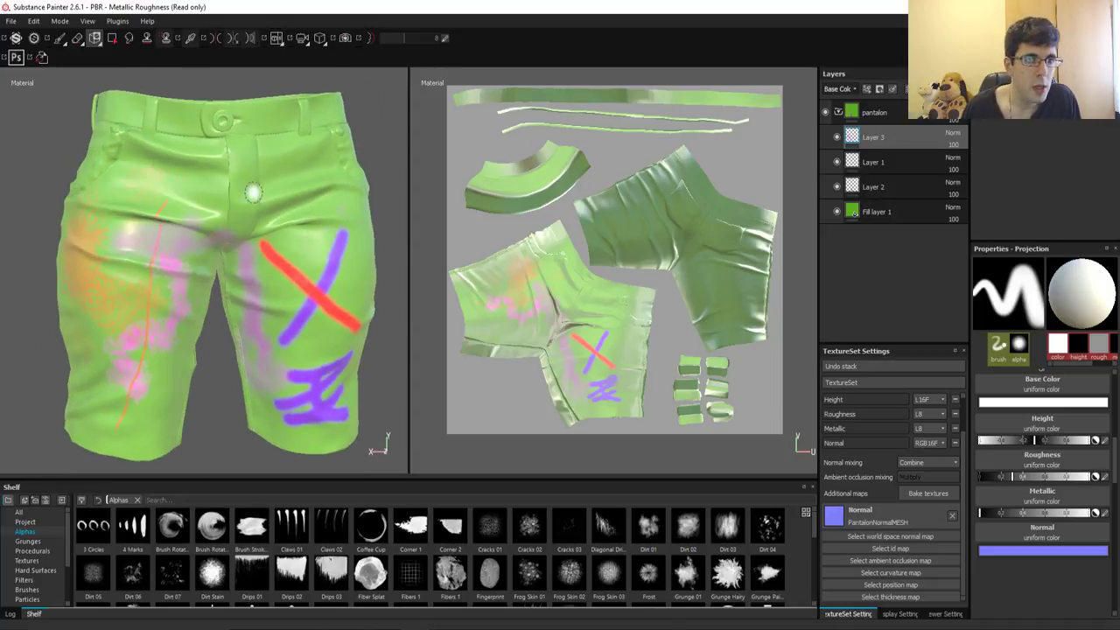
right_click_drag(233, 192, 263, 227, "alt")
middle_click_drag(262, 227, 304, 182, "alt")
right_click_drag(305, 182, 292, 287, "alt")
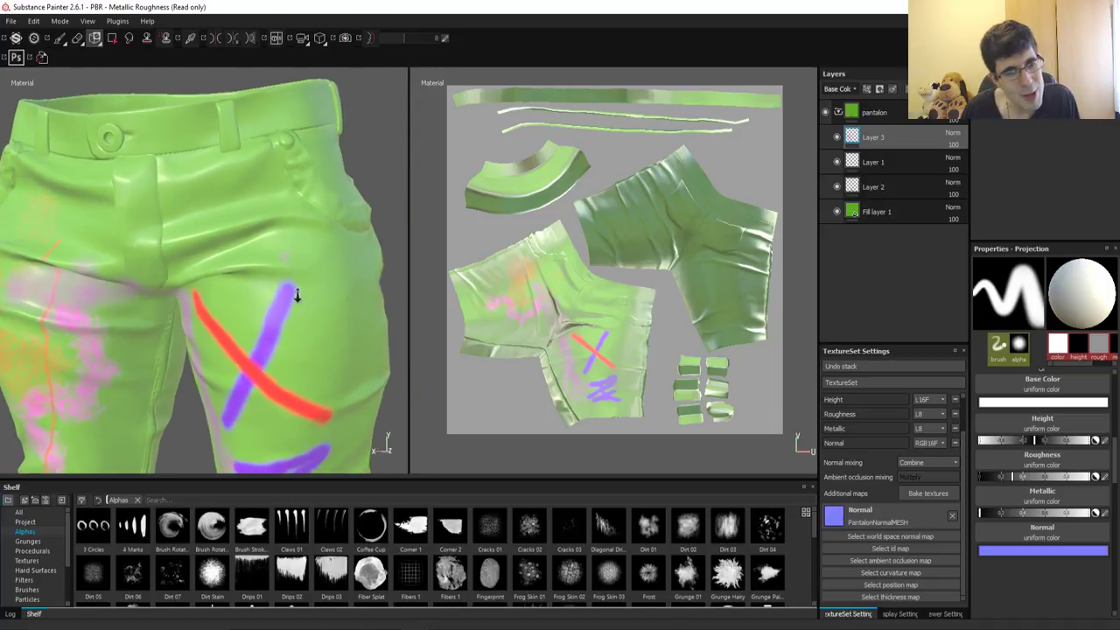
mouse_move(293, 288)
left_mouse_down("alt")
mouse_move(220, 232)
mouse_move(263, 170)
left_mouse_up("alt")
right_click_drag(262, 169, 254, 105, "alt")
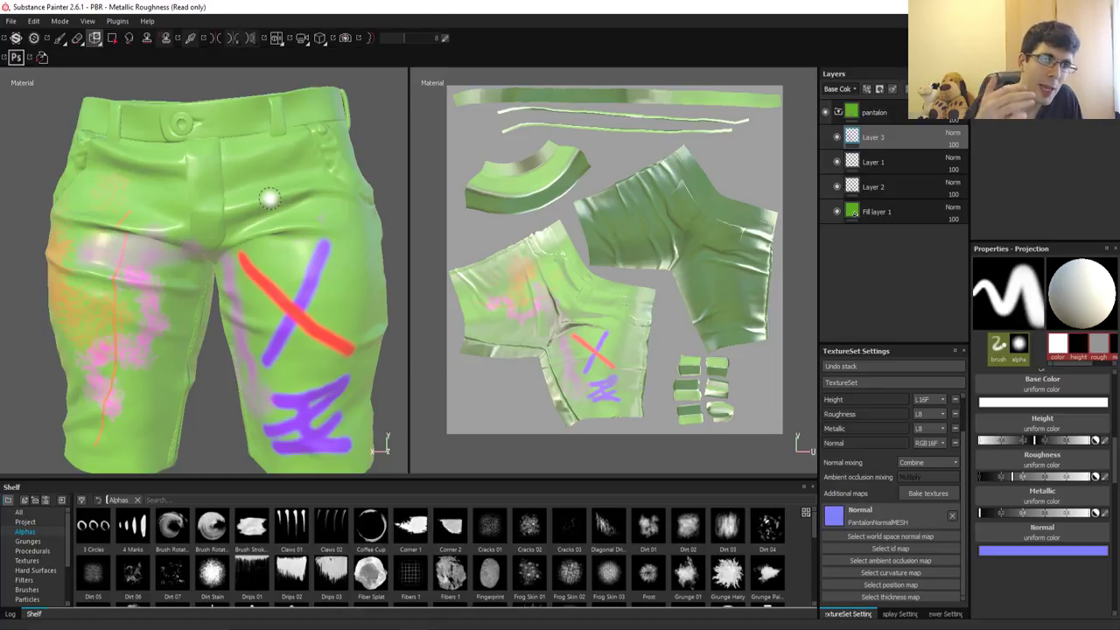
Step: Browse the shelf categories, ending on the Alphas collection
left_click(46, 541)
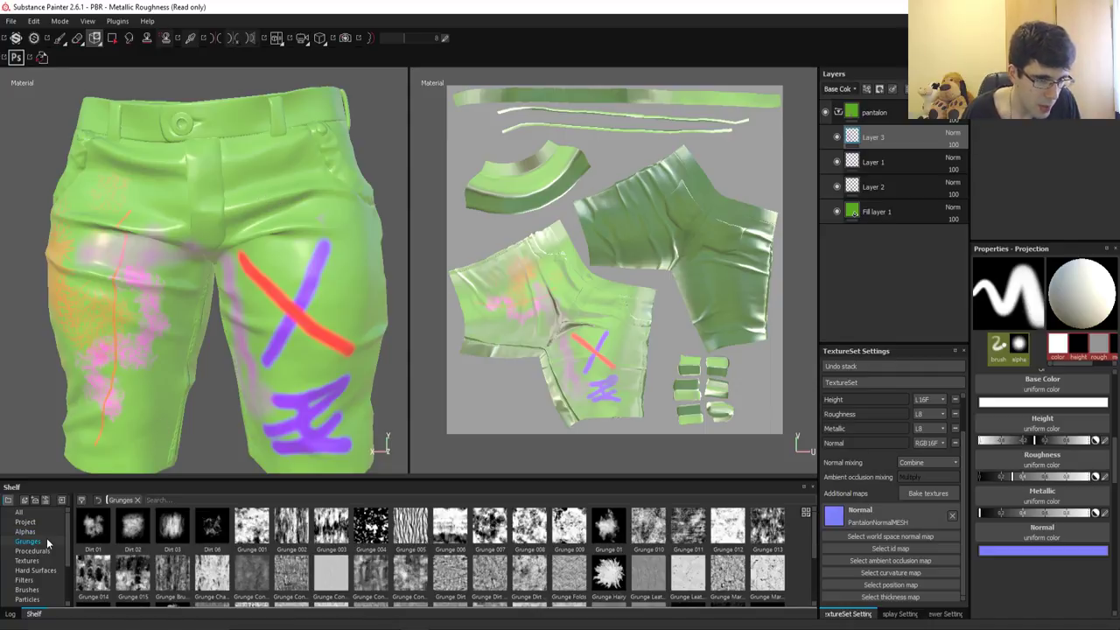
left_click(35, 551)
left_click(43, 569)
left_click(44, 580)
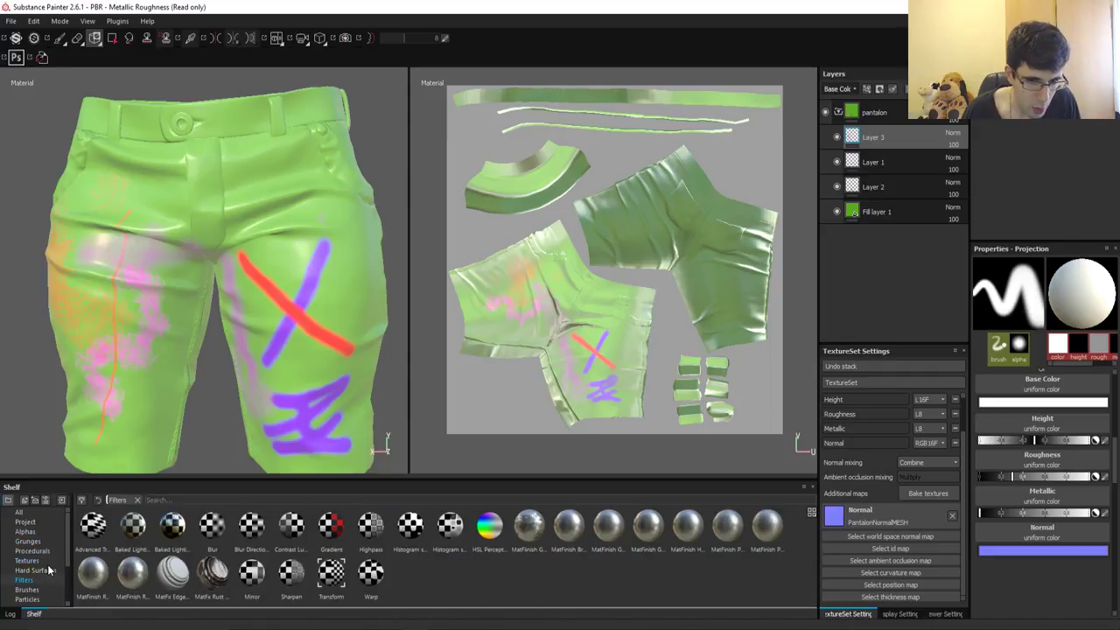
left_click(51, 589)
left_click(51, 570)
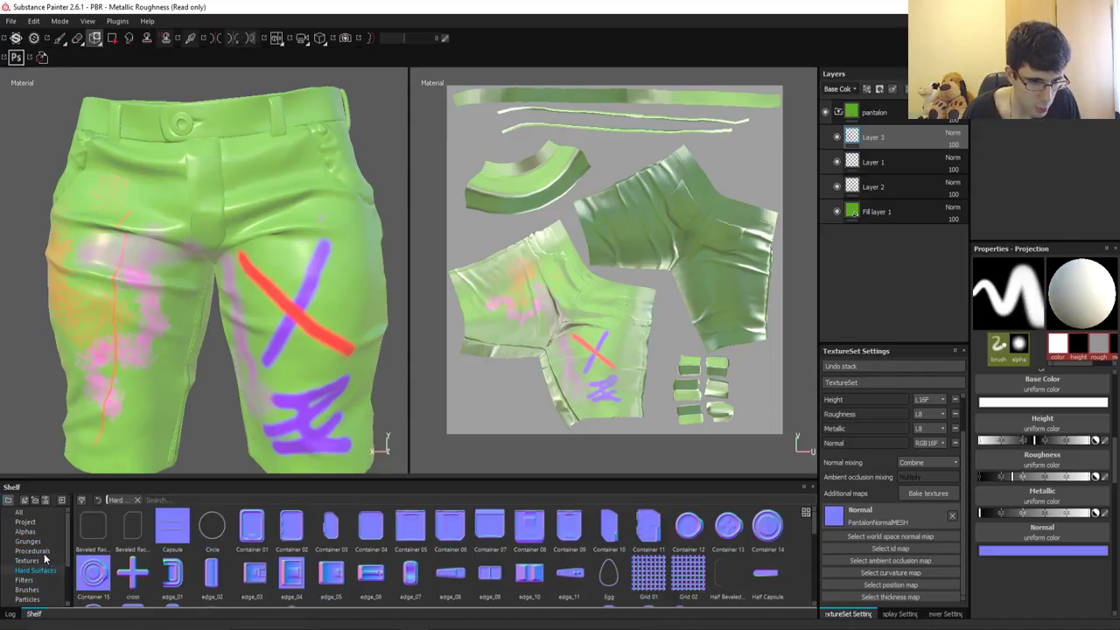
left_click(47, 541)
left_click(47, 531)
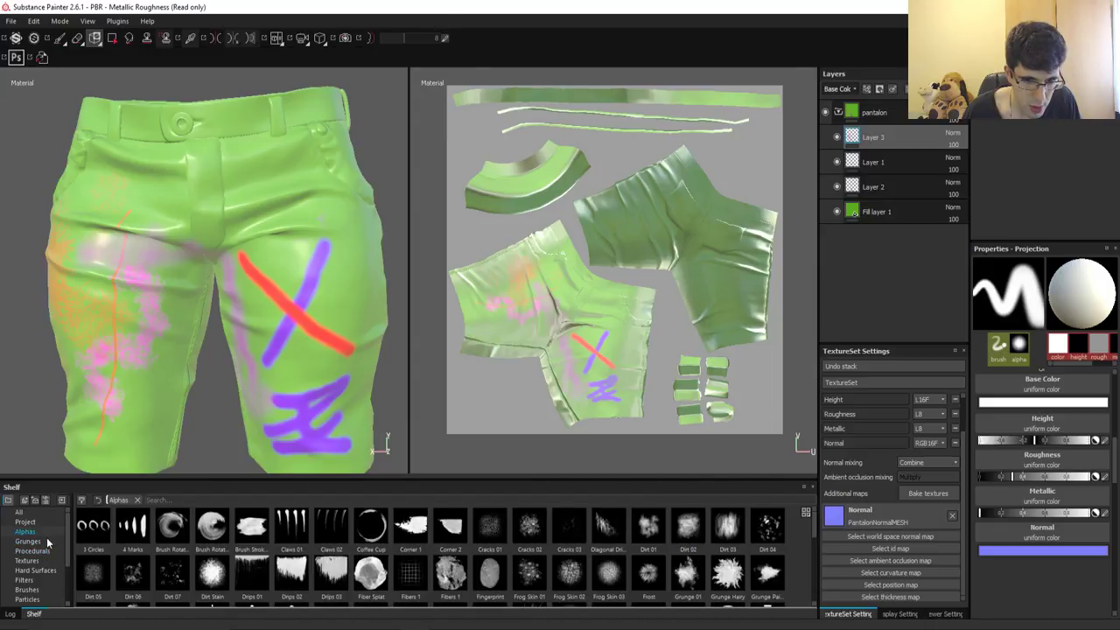
scroll(644, 567, "down", 10)
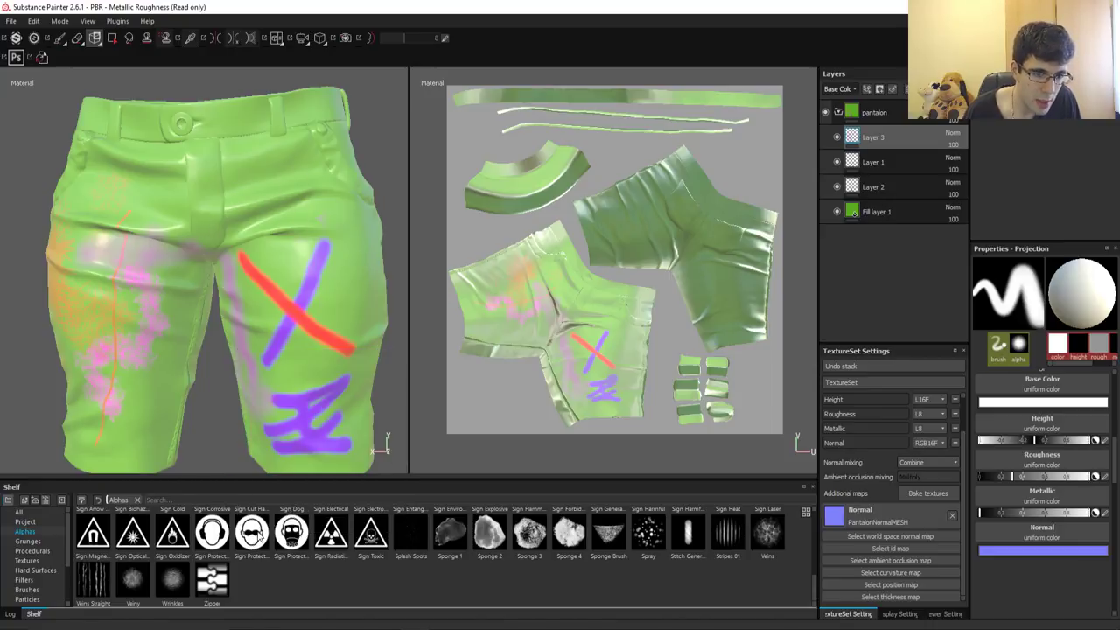
Step: Set Sign Protection Eye as the projected base colour and stamp it on the upper thigh
left_click_drag(256, 536, 1015, 401)
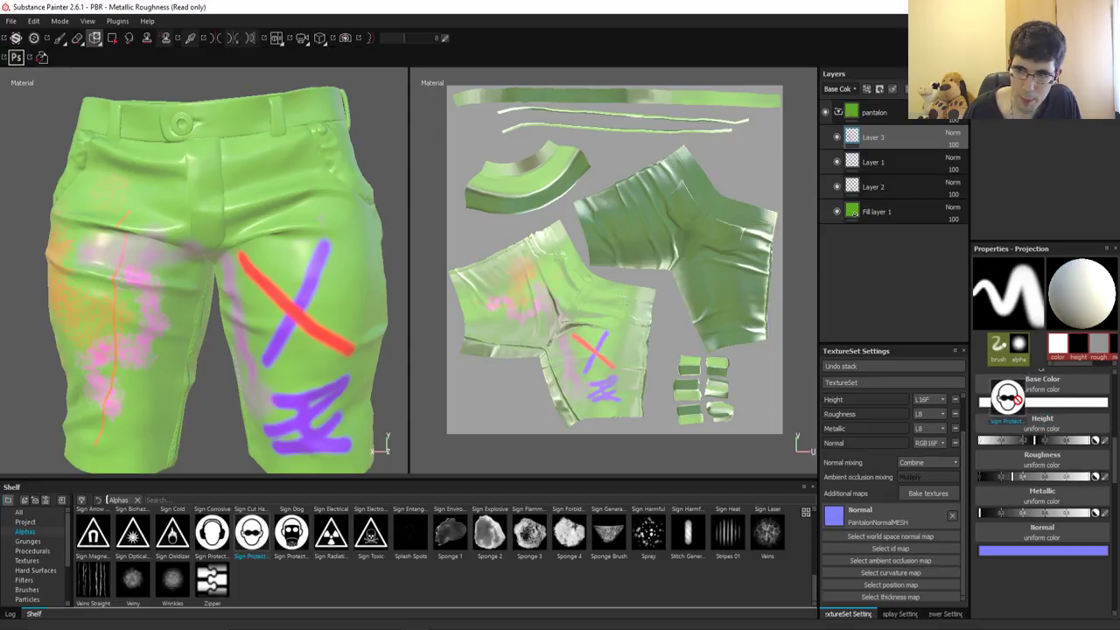
left_click_drag(1007, 399, 1074, 382)
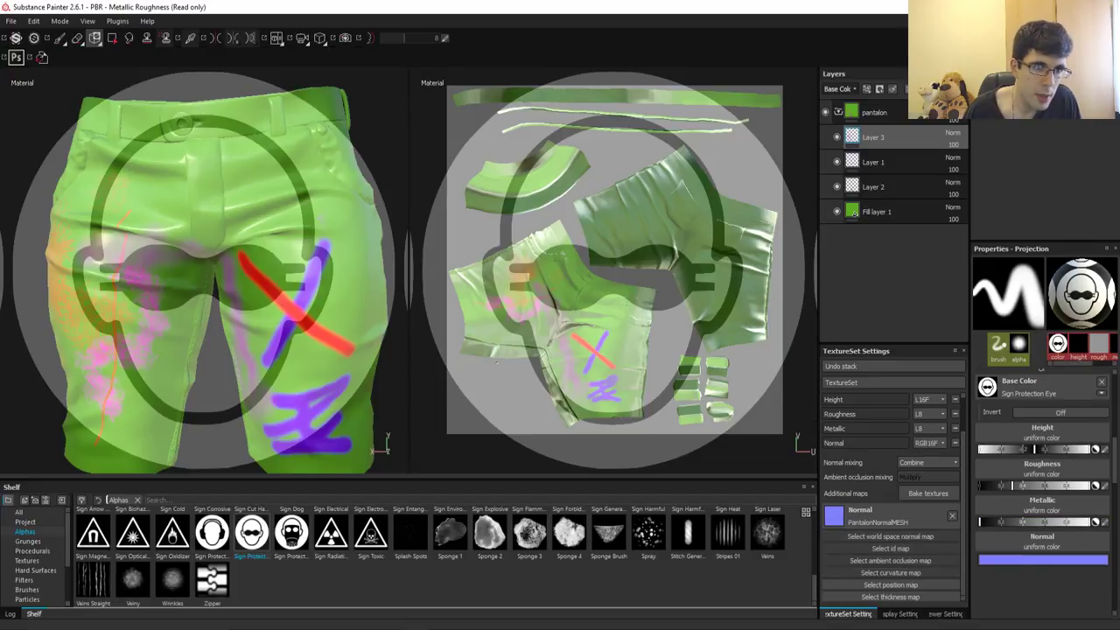
key("s")
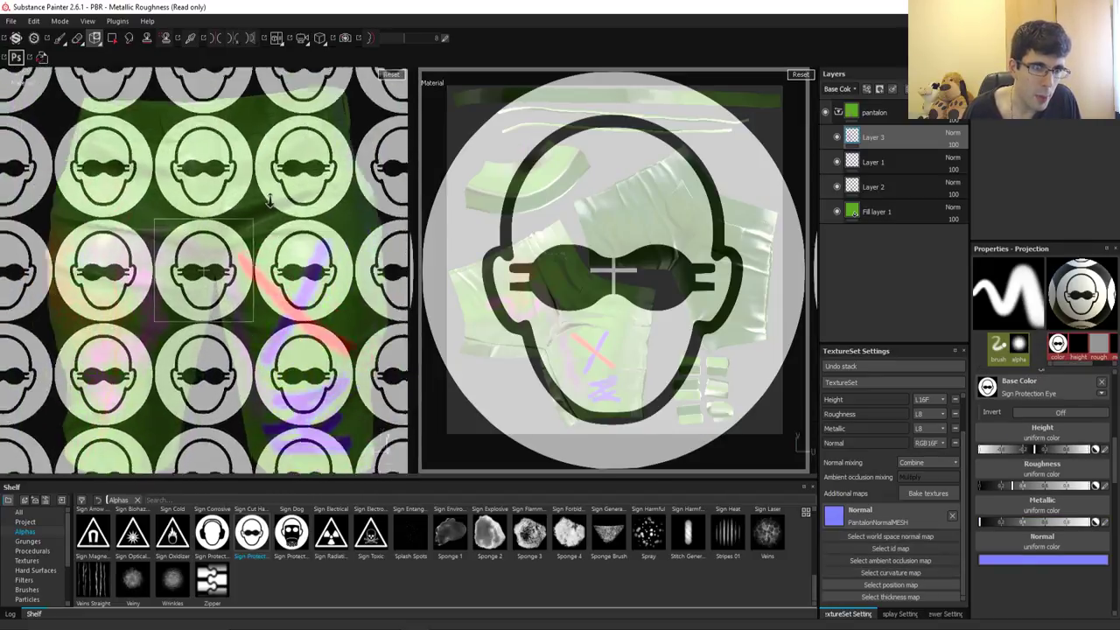
scroll(270, 202, "up", 3)
scroll(218, 236, "up", 3)
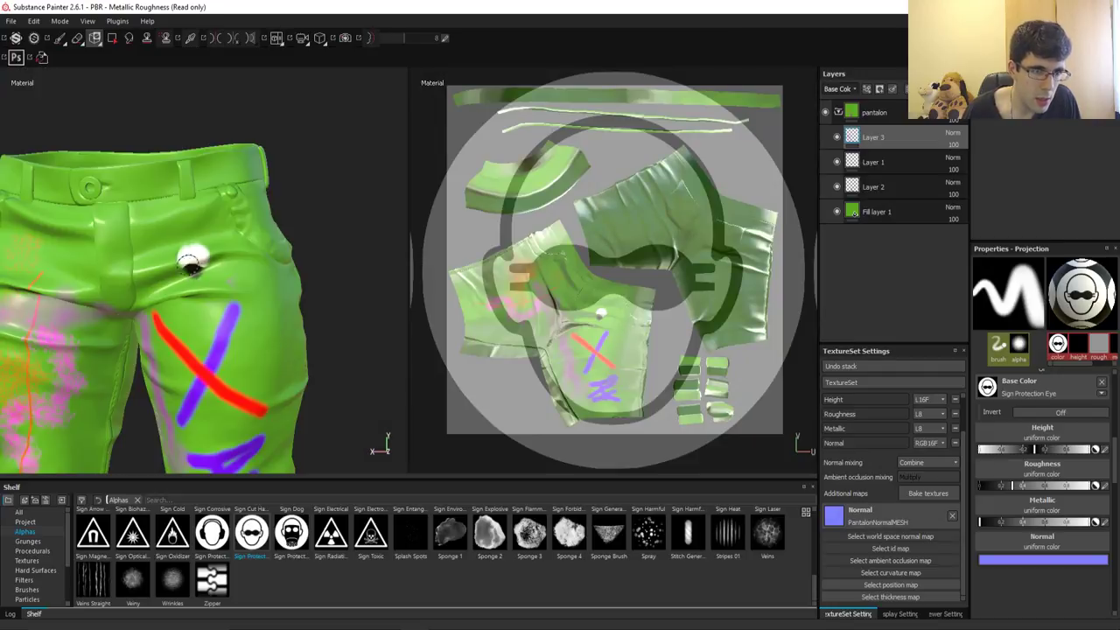
mouse_move(188, 262)
left_mouse_down()
mouse_move(199, 302)
mouse_move(175, 245)
mouse_move(219, 213)
left_mouse_up()
Step: Switch back to the regular paint brush and view the decal from a new angle
key("1")
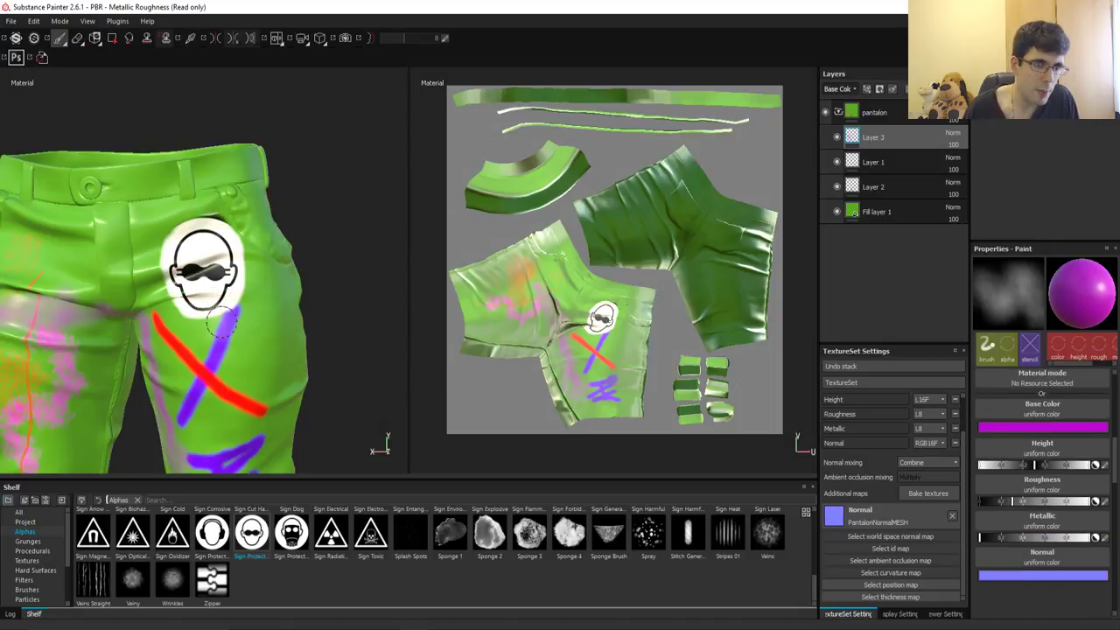
mouse_move(202, 306)
left_mouse_down("alt")
mouse_move(306, 320)
mouse_move(90, 355)
left_mouse_up("alt")
scroll(90, 355, "down", 3)
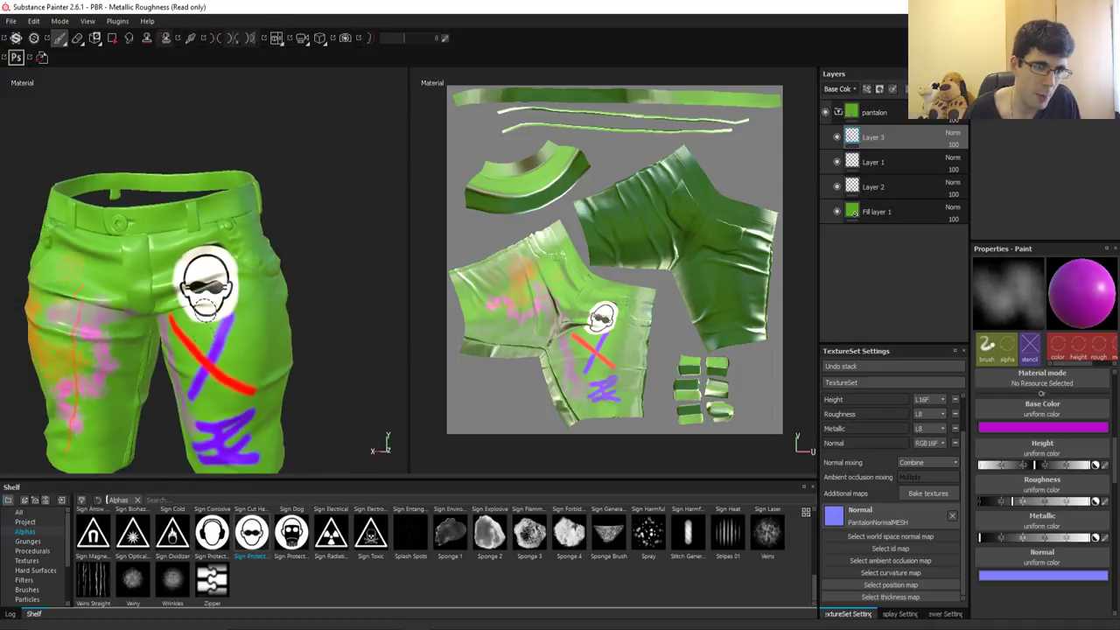
scroll(260, 346, "up", 2)
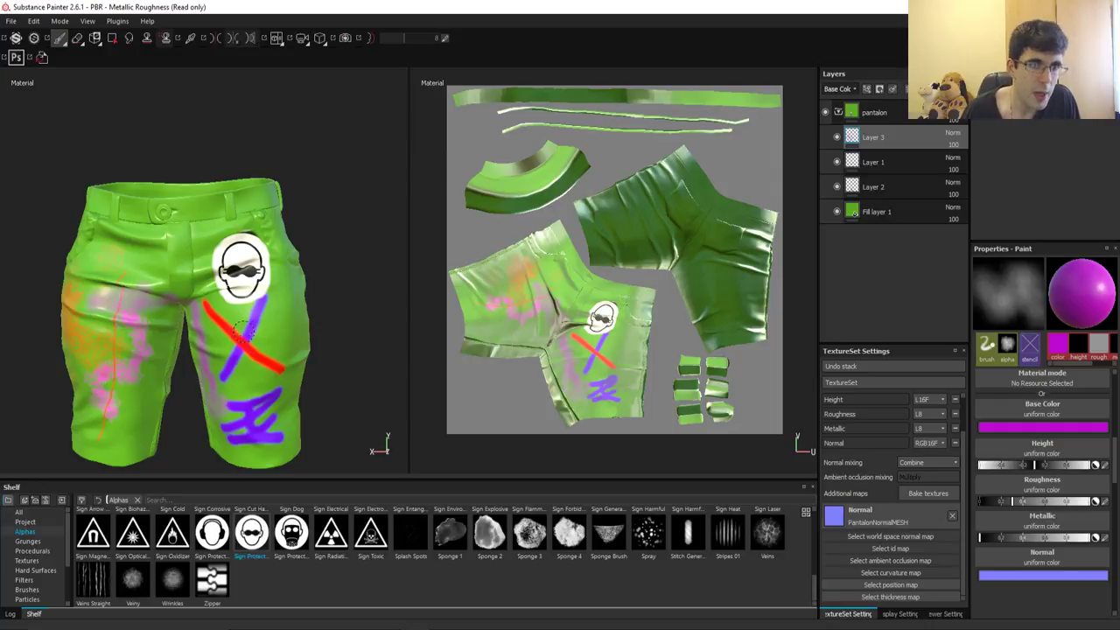
Step: Switch to polygon fill and inspect the waistband and decal up close
left_click(112, 40)
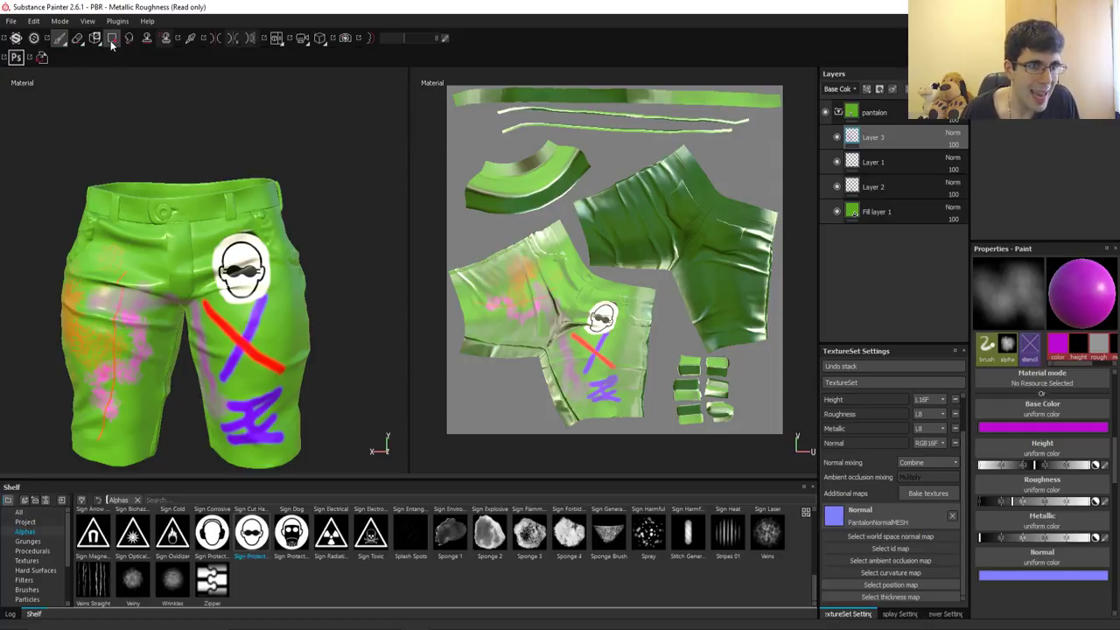
middle_click_drag(175, 230, 259, 174, "alt")
mouse_move(258, 174)
right_mouse_down("alt")
mouse_move(314, 468)
mouse_move(261, 114)
right_mouse_up("alt")
left_click_drag(261, 114, 168, 137, "alt")
right_click_drag(168, 137, 264, 185, "alt")
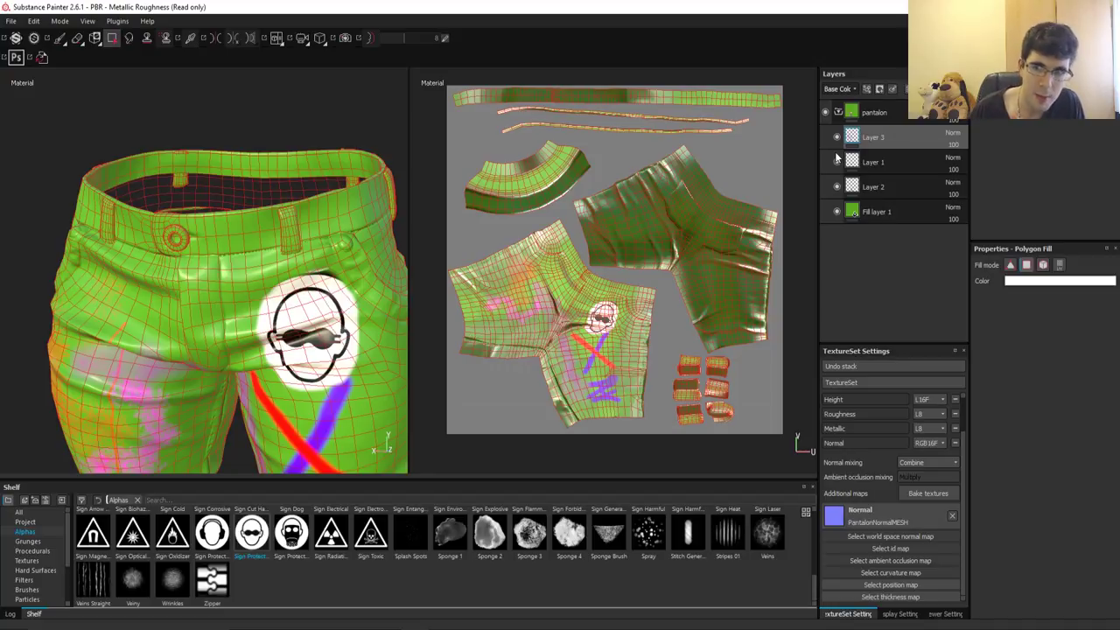
scroll(335, 187, "up", 2)
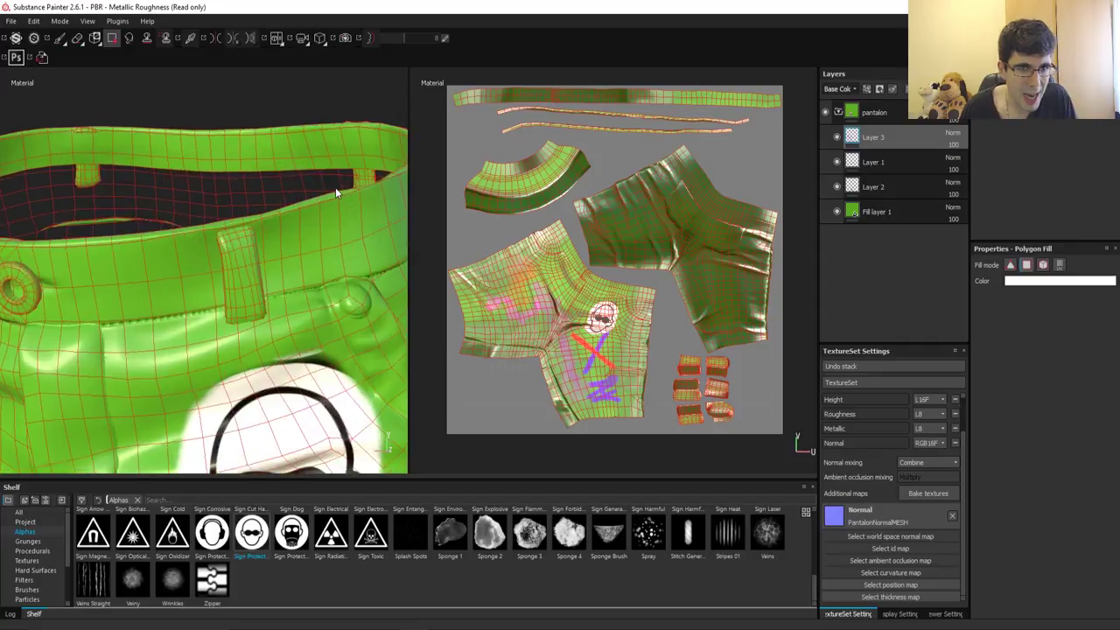
scroll(335, 187, "down", 4)
left_click_drag(335, 187, 284, 223, "alt")
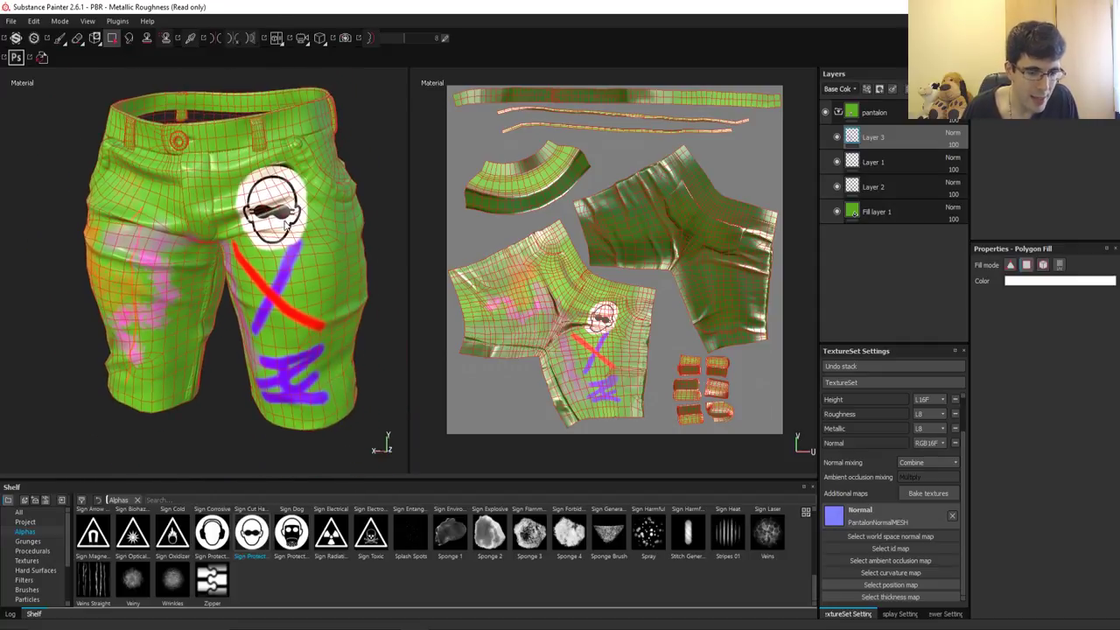
Step: Return to the paint brush and open, then cancel, the texture export settings
key("1")
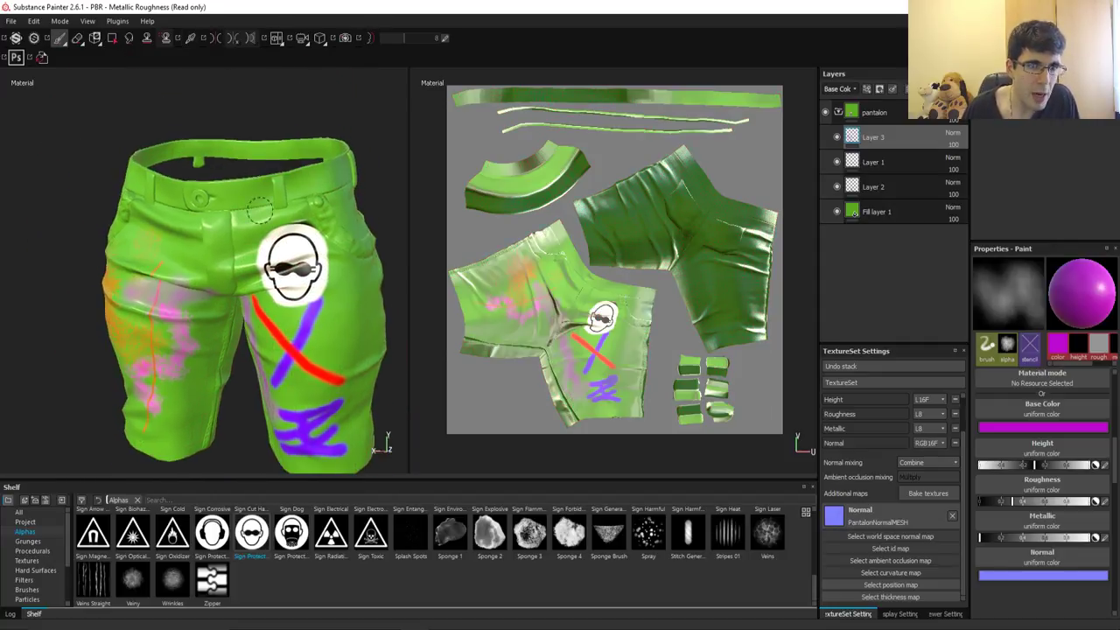
right_click(288, 301)
left_click(368, 400)
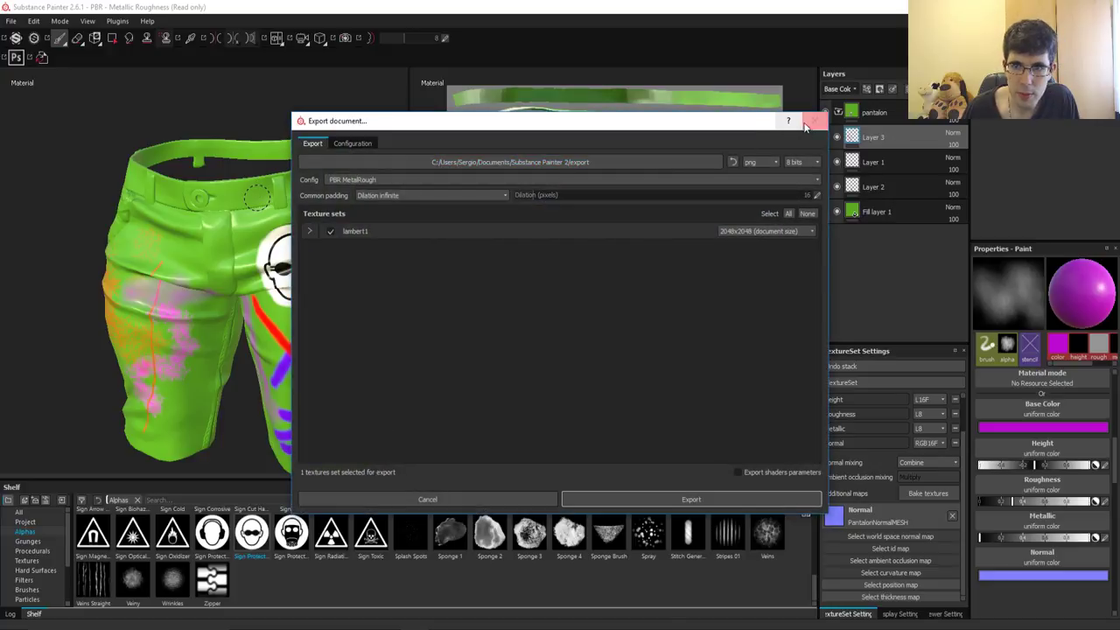
key("Escape")
Step: Select the green base Fill layer 1 to show its settings
scroll(201, 214, "up", 4)
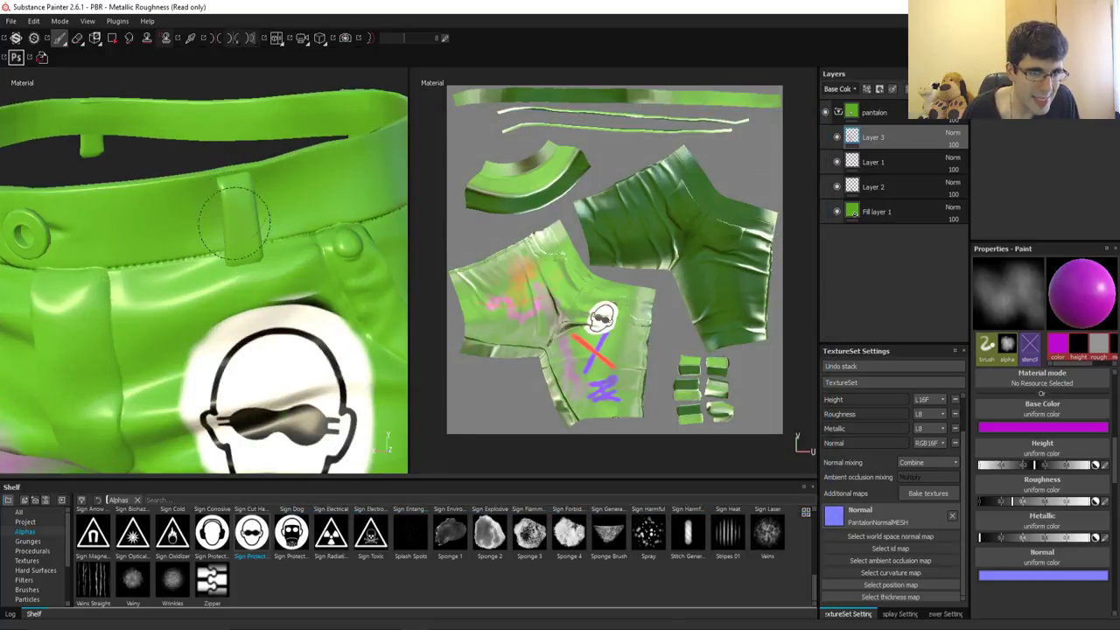
scroll(105, 211, "down", 2)
scroll(78, 210, "down", 2)
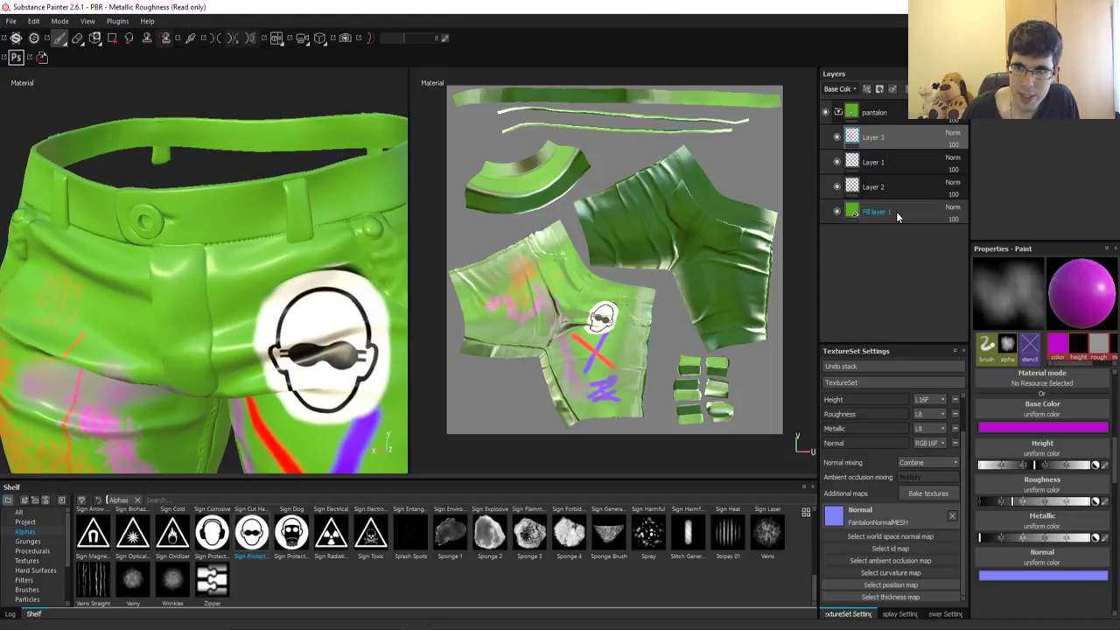
left_click(857, 214)
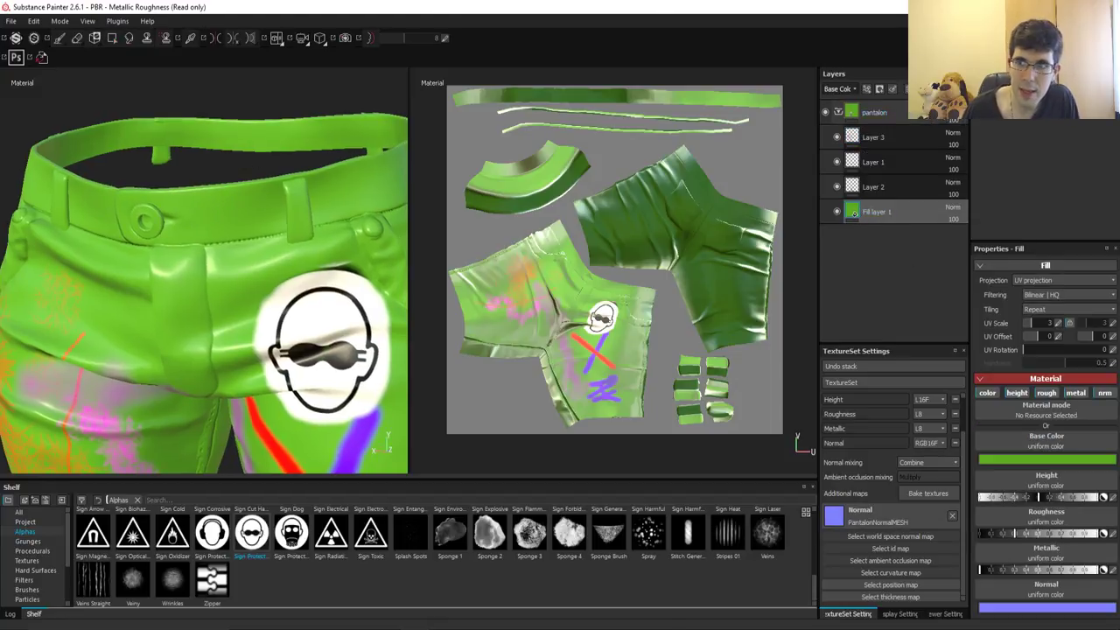
Step: Add a new fill layer below the green Fill layer 1 and set its base colour to red
left_click(879, 89)
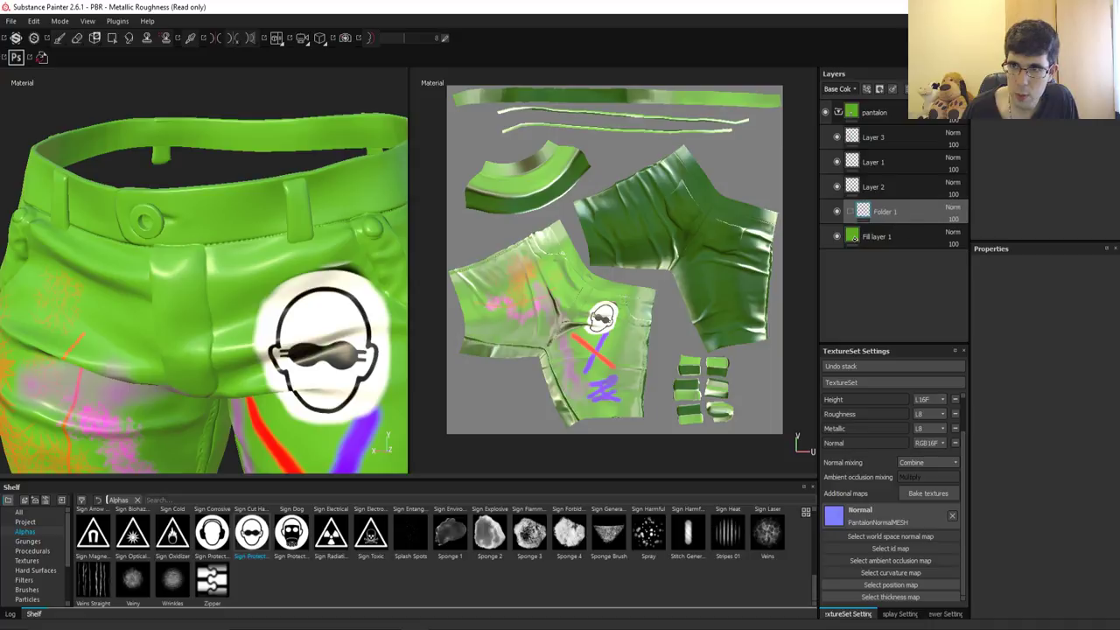
left_click(892, 88)
left_click_drag(875, 211, 883, 244)
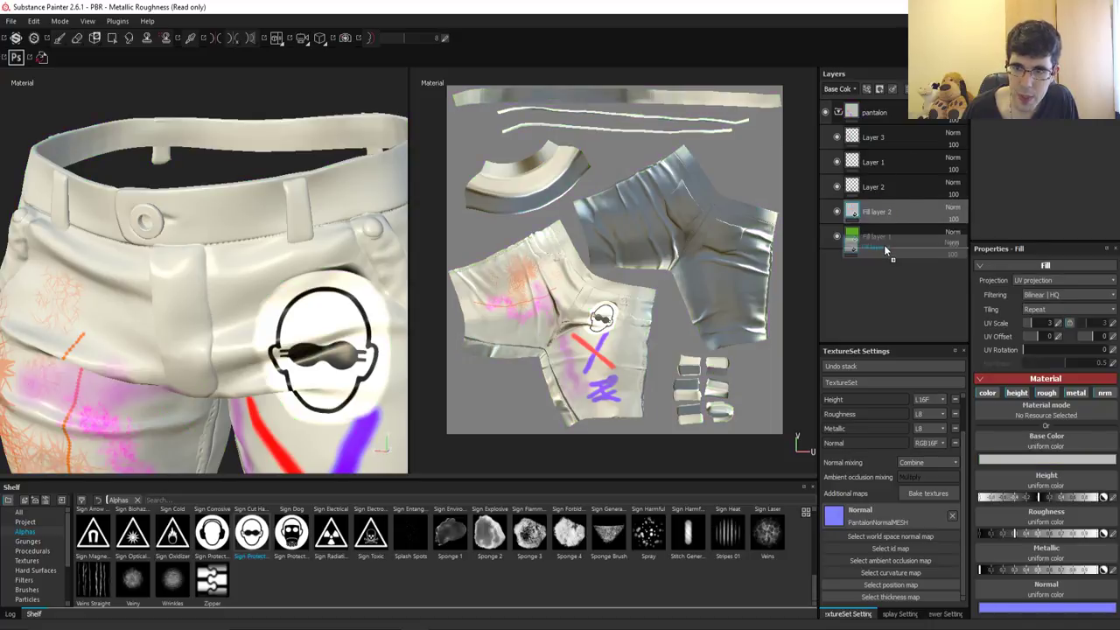
left_click(1006, 461)
left_click(1007, 406)
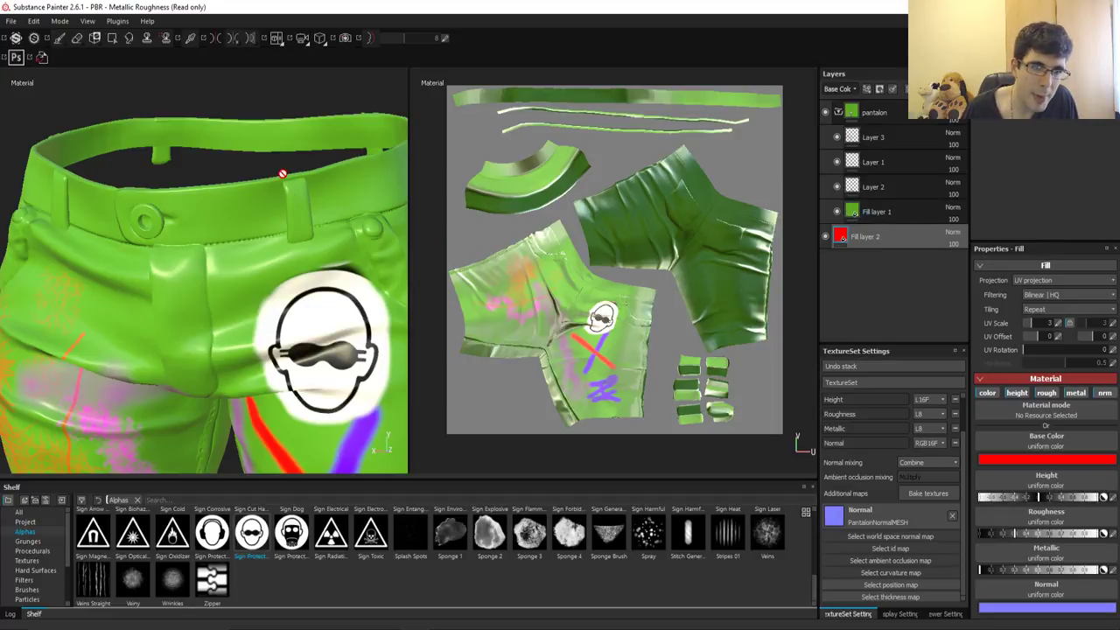
Step: Give the green Fill layer 1 a white mask
left_click_drag(293, 209, 315, 214, "alt")
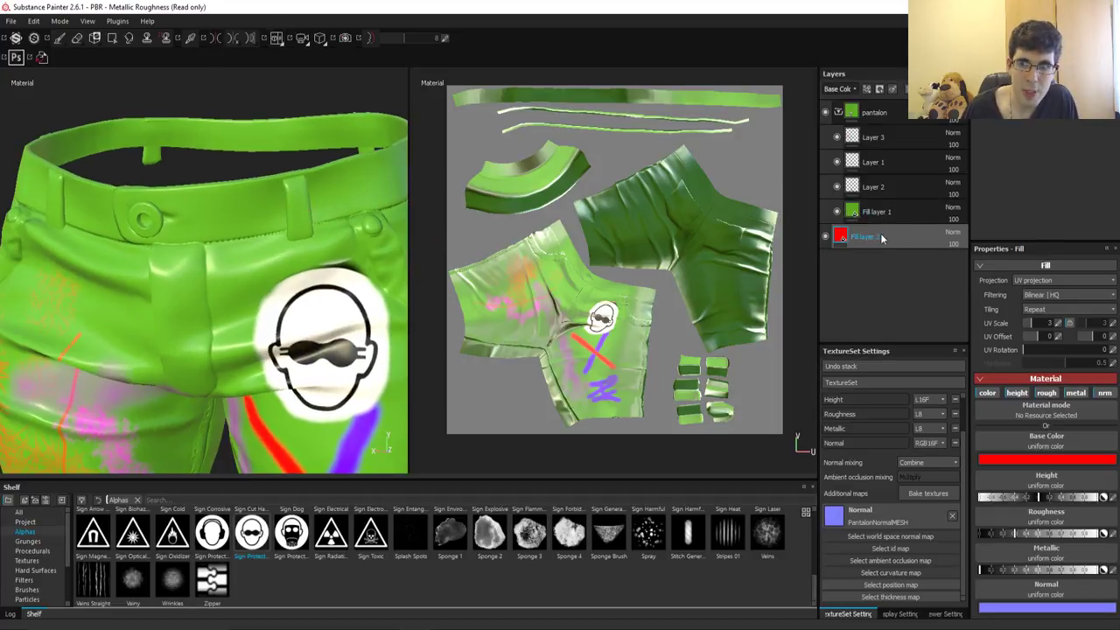
left_click(862, 213)
right_click(862, 214)
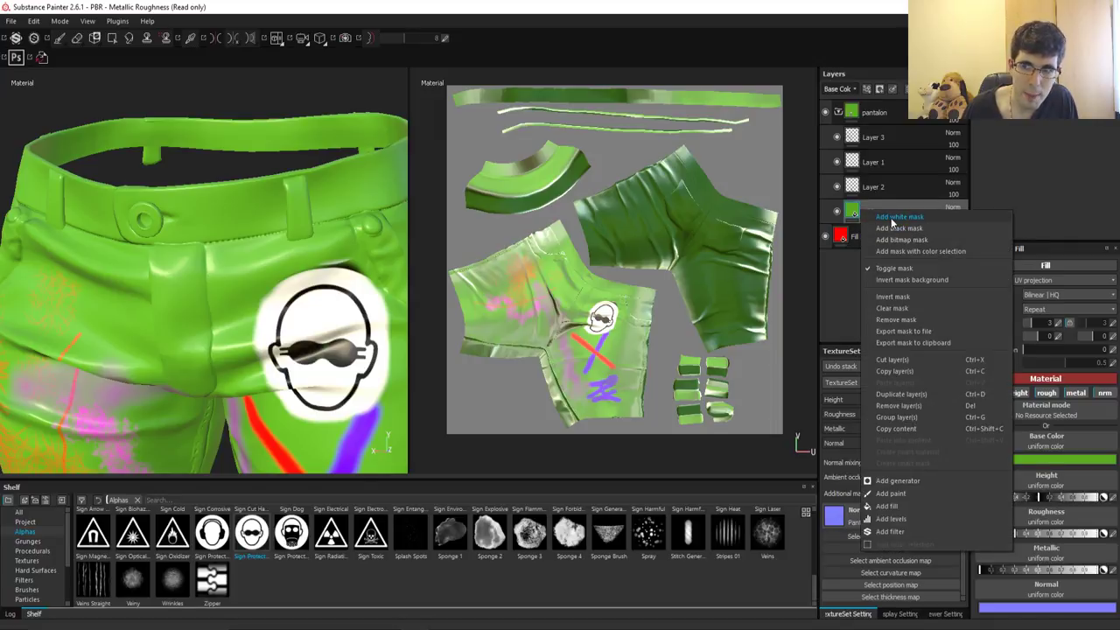
left_click(892, 220)
Step: Polygon-fill the belt loops on Fill layer 1's mask so the red fill shows through
left_click_drag(238, 190, 257, 247, "alt")
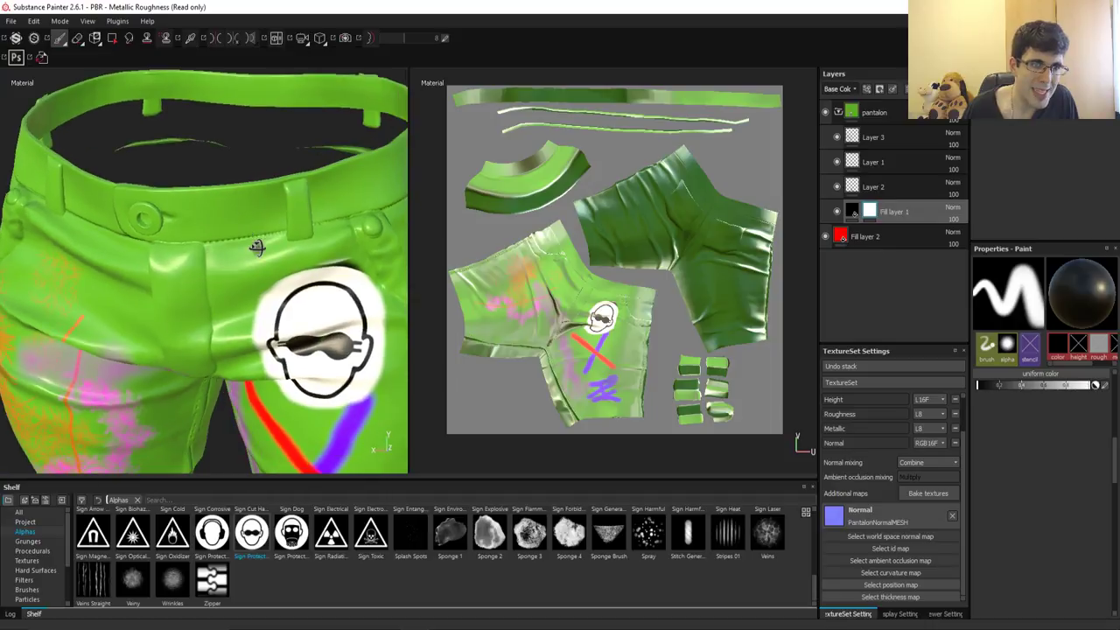
left_click(112, 38)
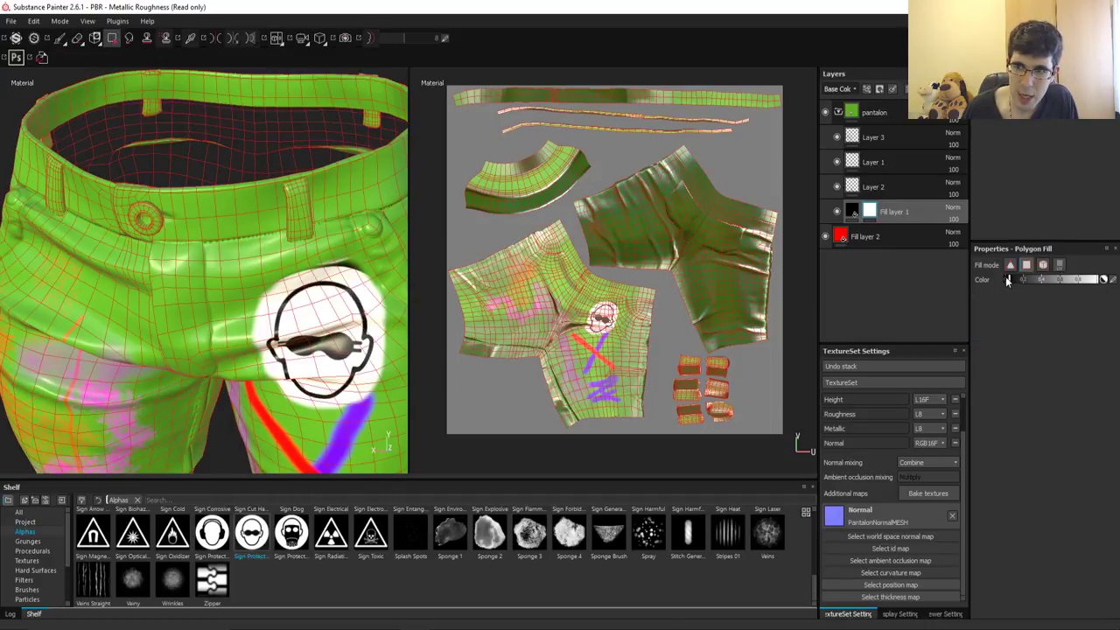
left_click(307, 210)
mouse_move(72, 221)
left_mouse_down("alt")
mouse_move(138, 281)
mouse_move(121, 205)
mouse_move(294, 221)
left_mouse_up("alt")
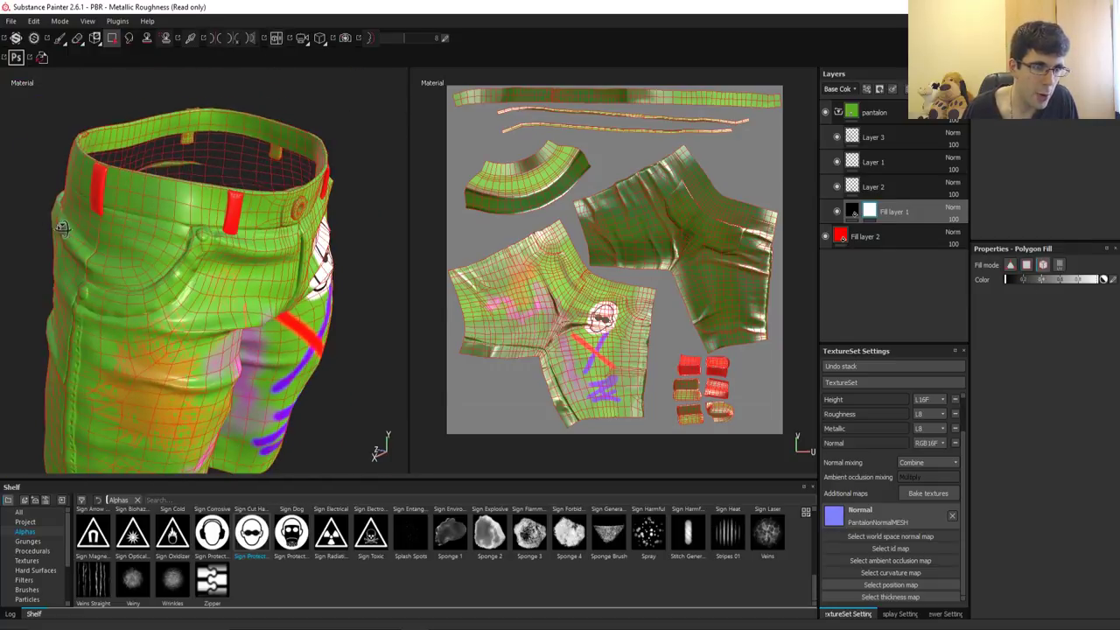
mouse_move(78, 222)
left_mouse_down("alt")
mouse_move(177, 184)
mouse_move(282, 217)
mouse_move(207, 332)
left_mouse_up("alt")
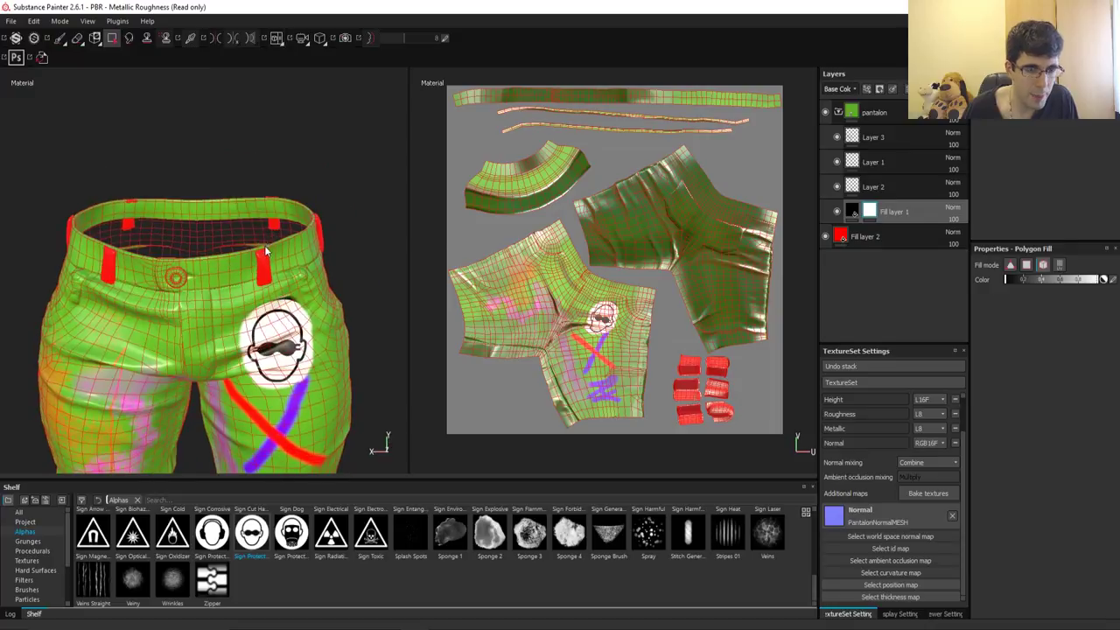
key("1")
right_click_drag(208, 333, 273, 325, "alt")
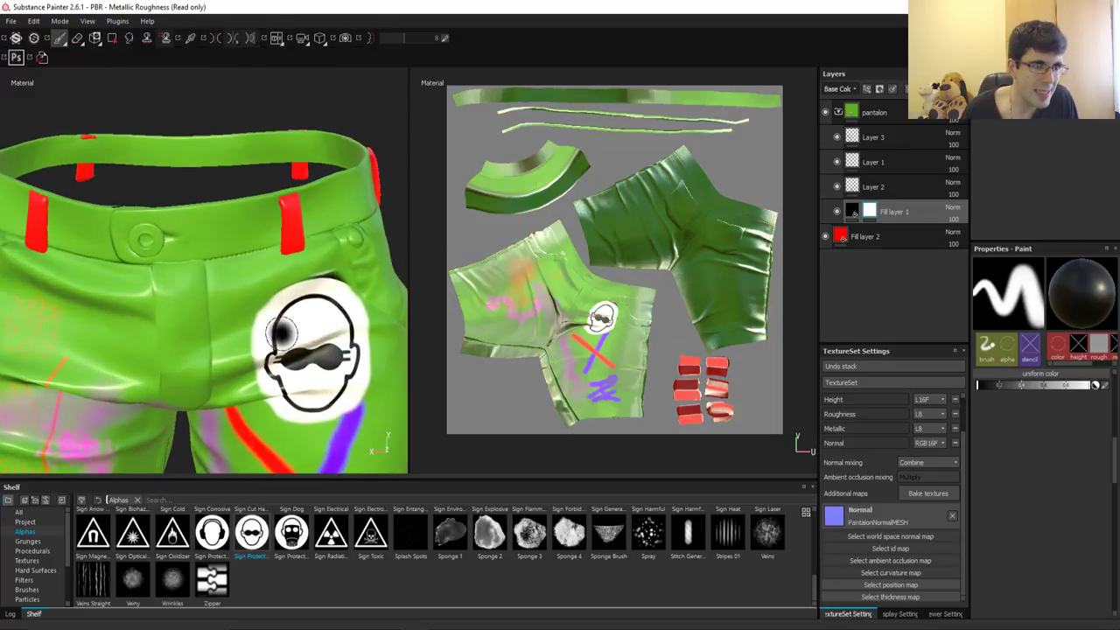
Step: Orbit and zoom around the pants to inspect the red belt loops, ending on a front view
mouse_move(273, 325)
left_mouse_down("alt")
mouse_move(341, 297)
mouse_move(245, 210)
left_mouse_up("alt")
right_click_drag(245, 210, 295, 271, "alt")
mouse_move(294, 271)
left_mouse_down("alt")
mouse_move(354, 297)
mouse_move(260, 167)
mouse_move(325, 280)
left_mouse_up("alt")
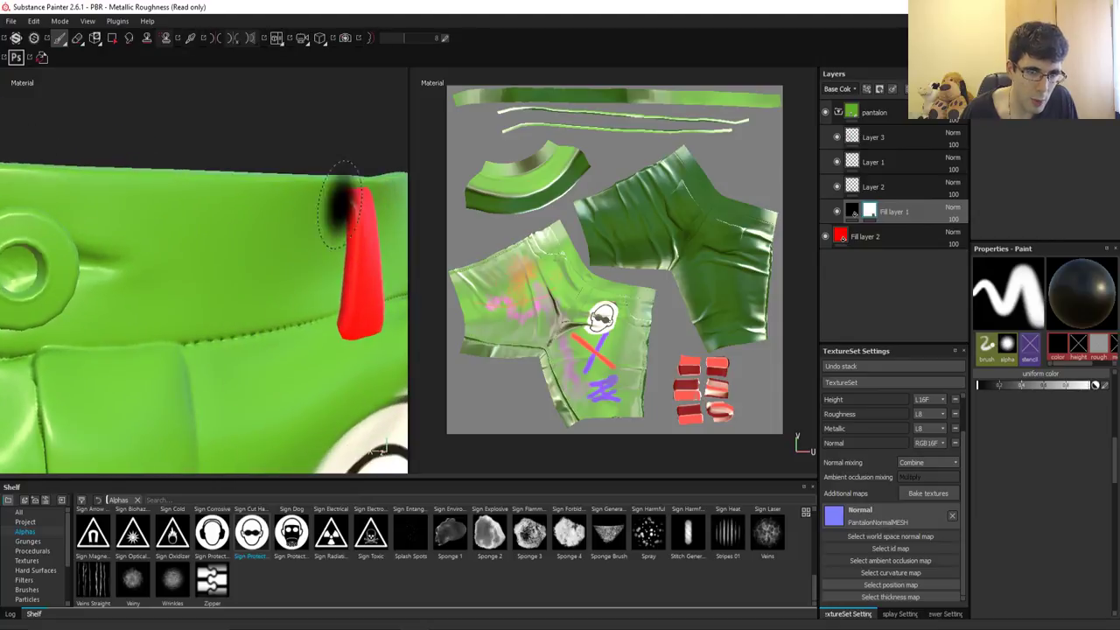
right_click_drag(324, 280, 245, 193, "alt")
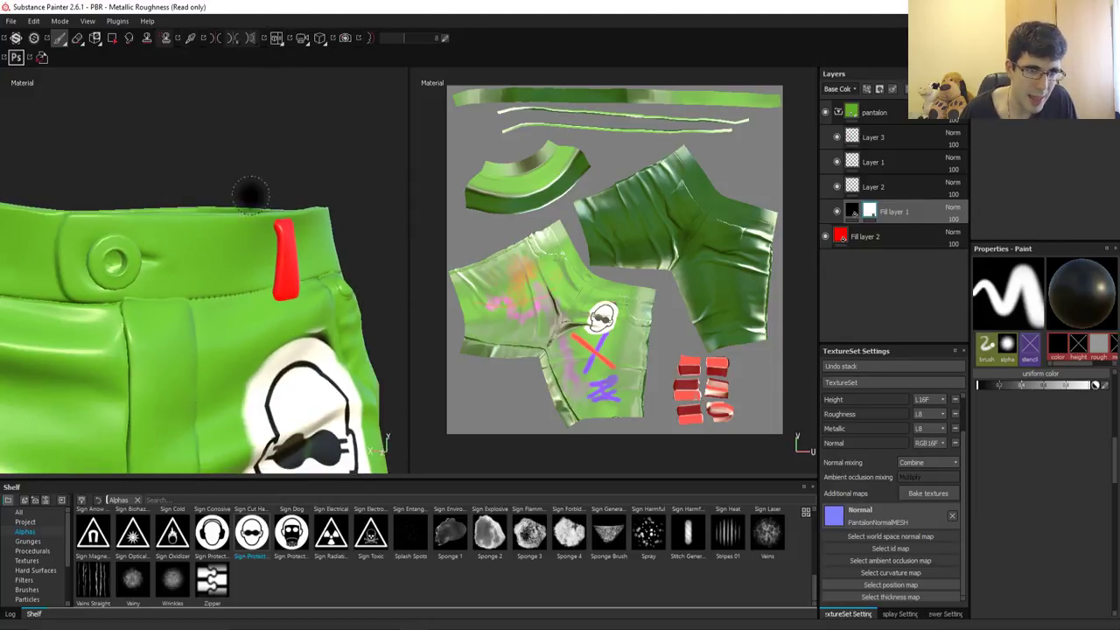
mouse_move(245, 193)
left_mouse_down("alt")
mouse_move(335, 237)
mouse_move(297, 233)
left_mouse_up("alt")
mouse_move(297, 233)
right_mouse_down("alt")
mouse_move(255, 228)
mouse_move(285, 293)
right_mouse_up("alt")
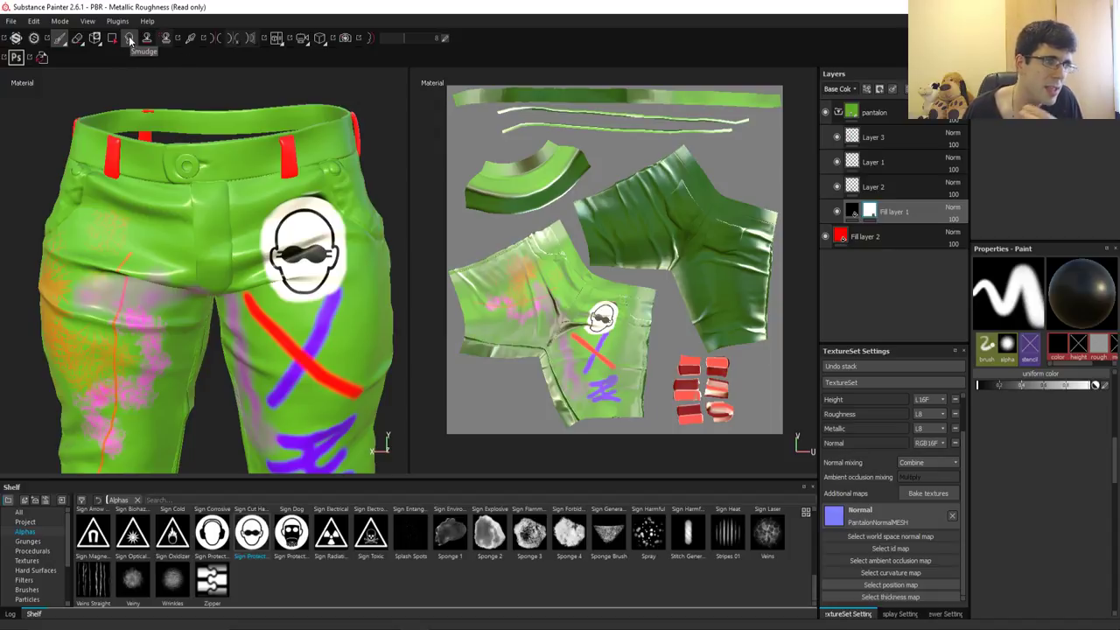
Step: Select Layer 3 and try a magenta brush stroke on the sign's edge, then undo it
left_click(130, 41)
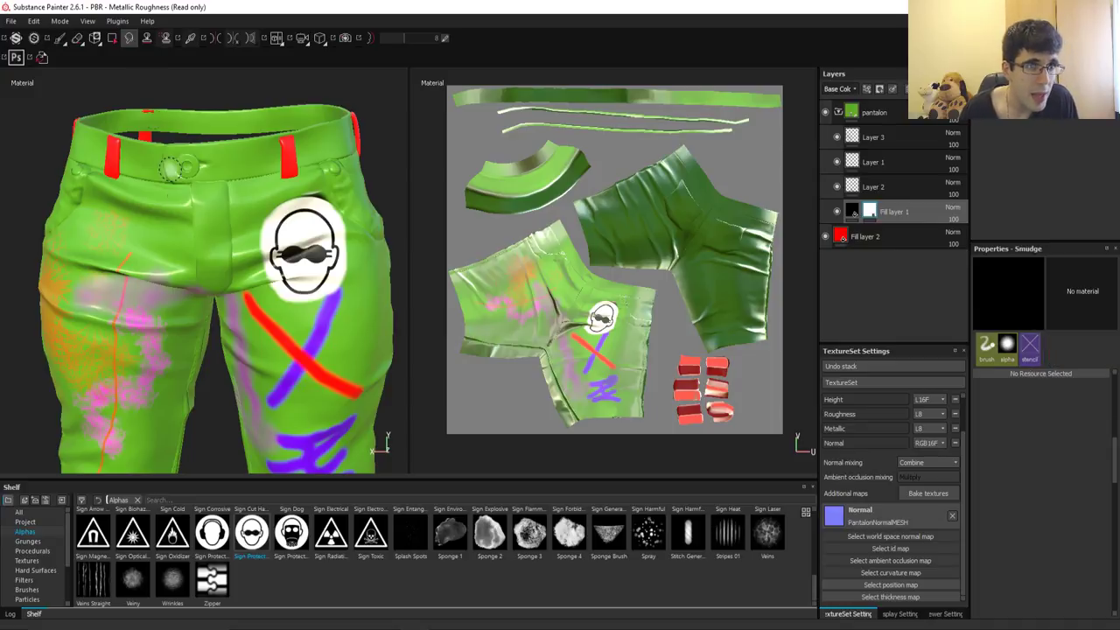
scroll(318, 204, "up", 2)
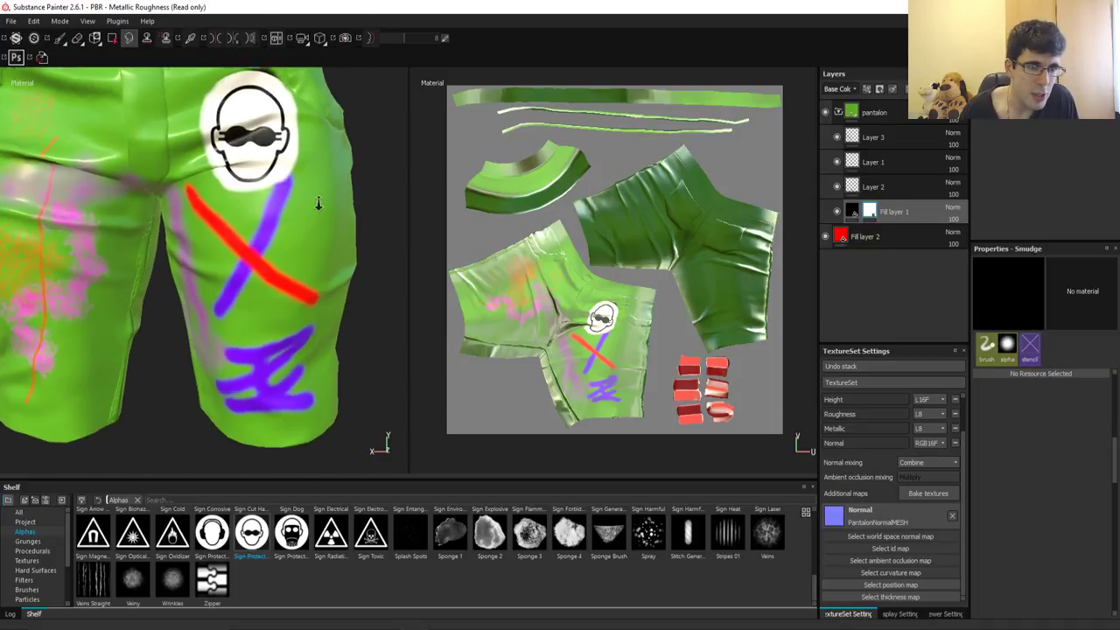
scroll(318, 204, "up", 2)
middle_click_drag(317, 203, 296, 256, "alt")
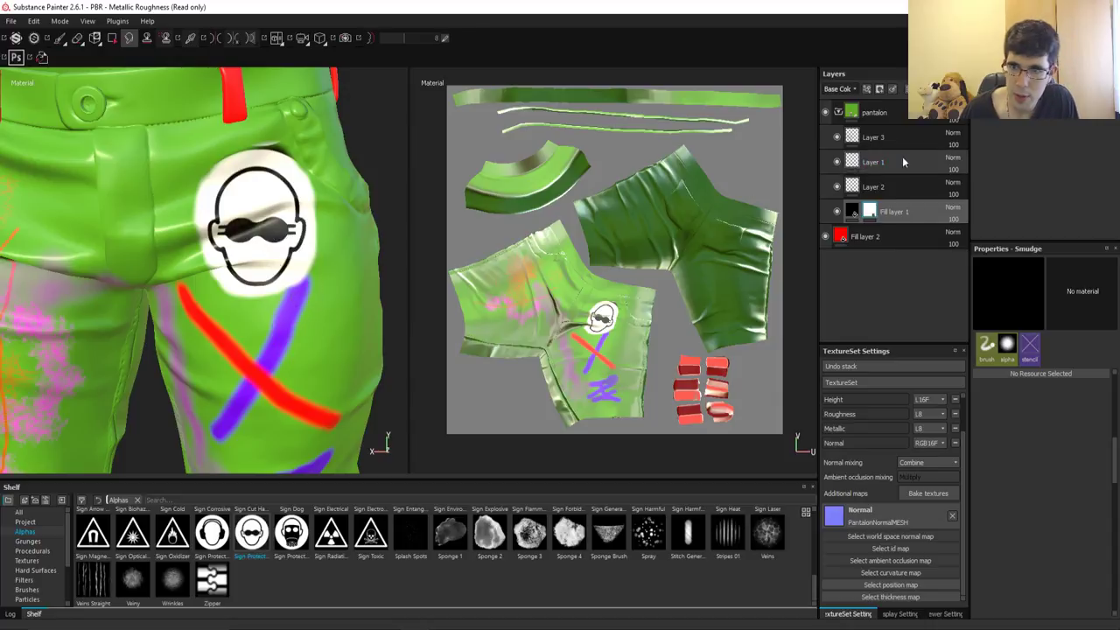
left_click(873, 137)
key("1")
left_click_drag(289, 282, 293, 251)
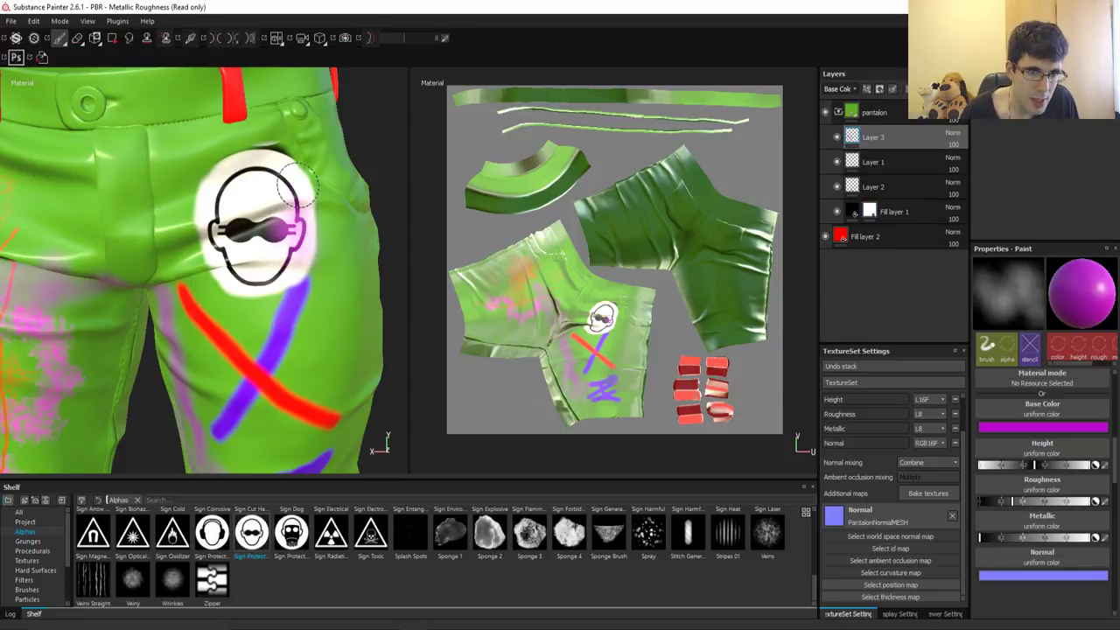
key("ctrl+z")
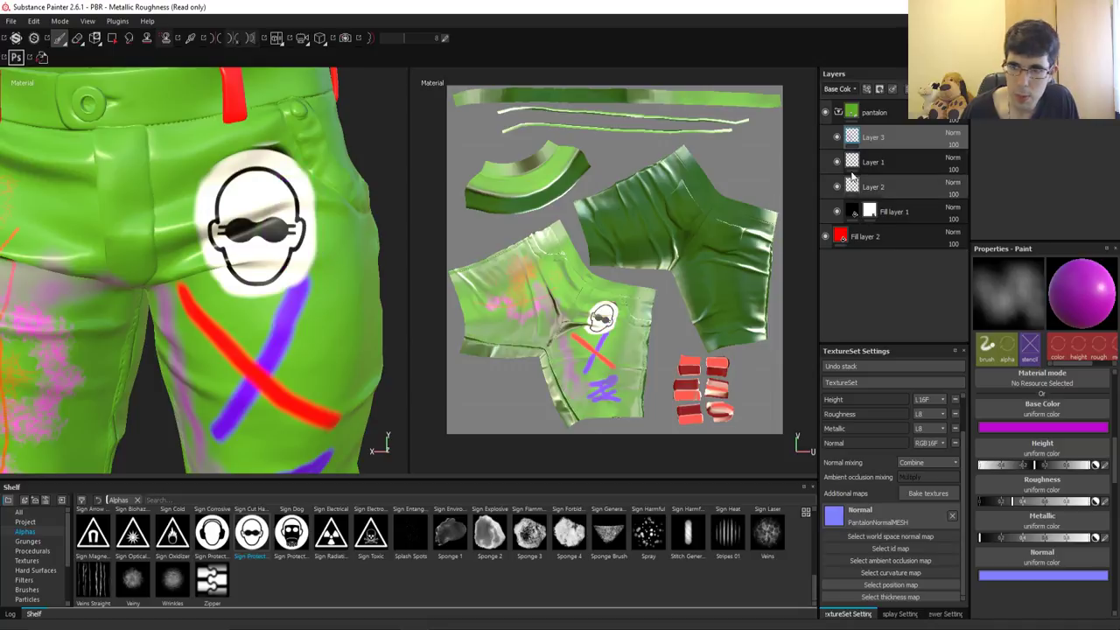
Step: Smudge across the safety sign to smear its glasses and face lines
left_click(129, 38)
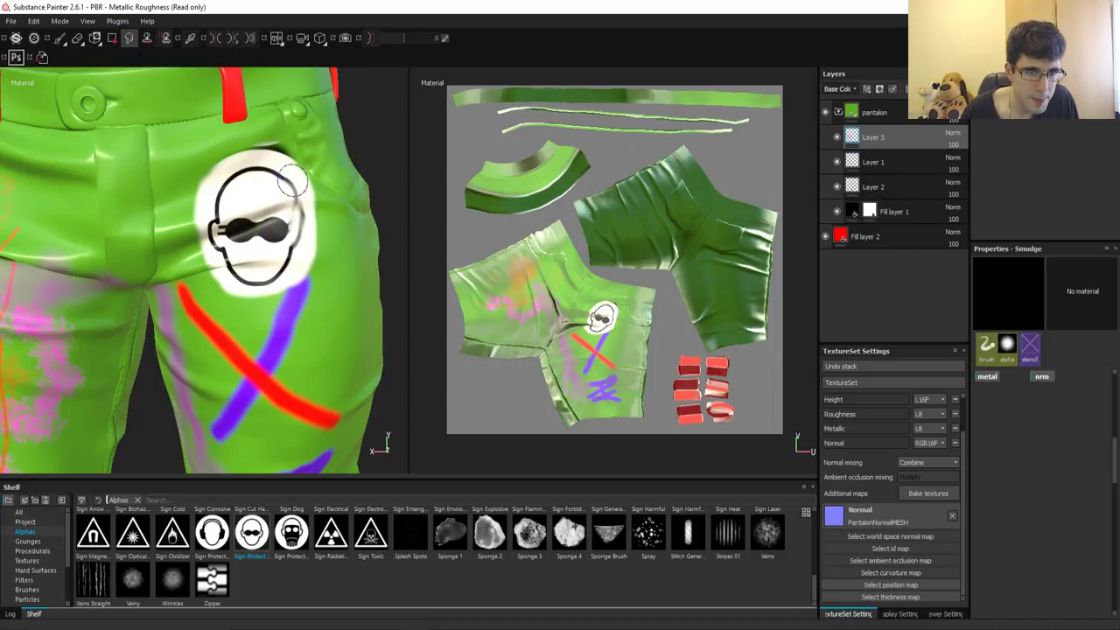
mouse_move(292, 181)
left_mouse_down()
mouse_move(276, 154)
mouse_move(254, 285)
left_mouse_up()
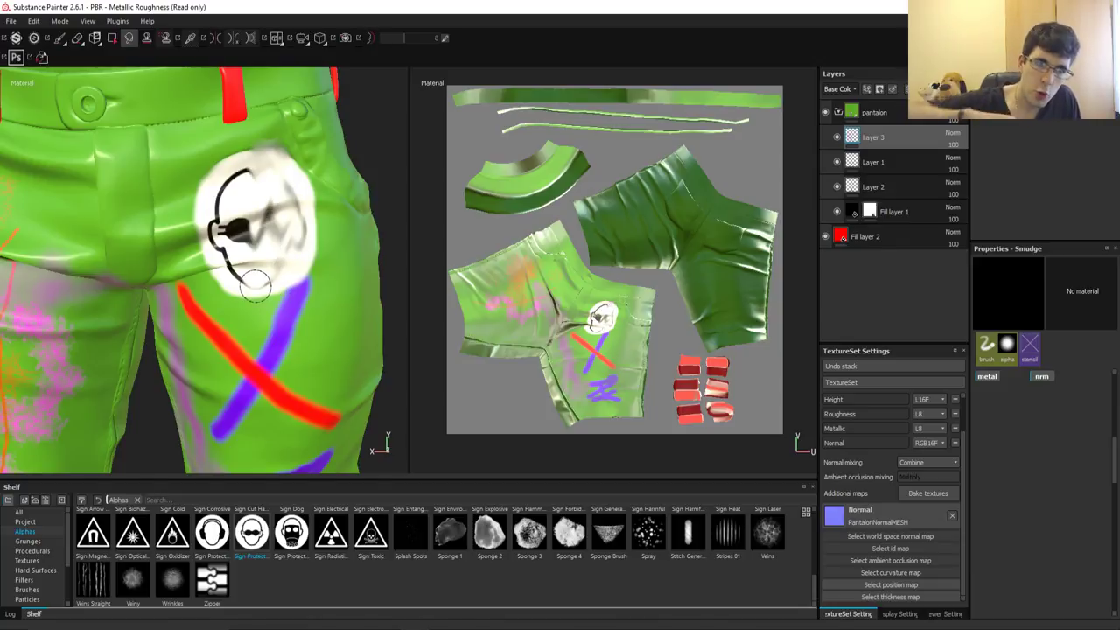
scroll(254, 285, "down", 2)
scroll(263, 218, "down", 2)
scroll(272, 147, "down", 2)
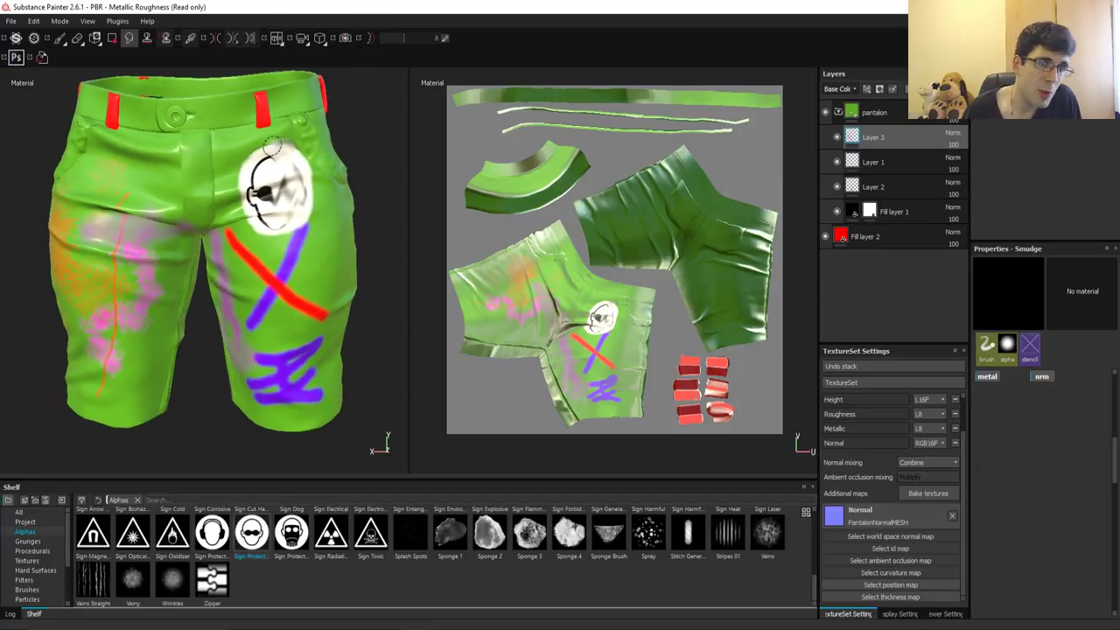
left_click_drag(272, 147, 267, 256)
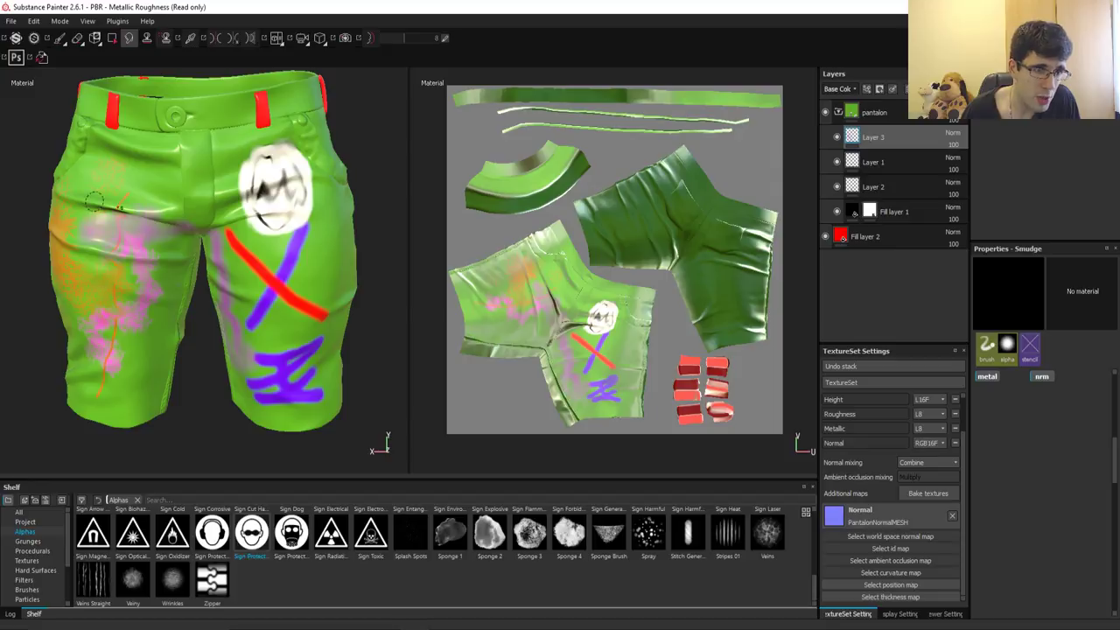
scroll(109, 337, "up", 3)
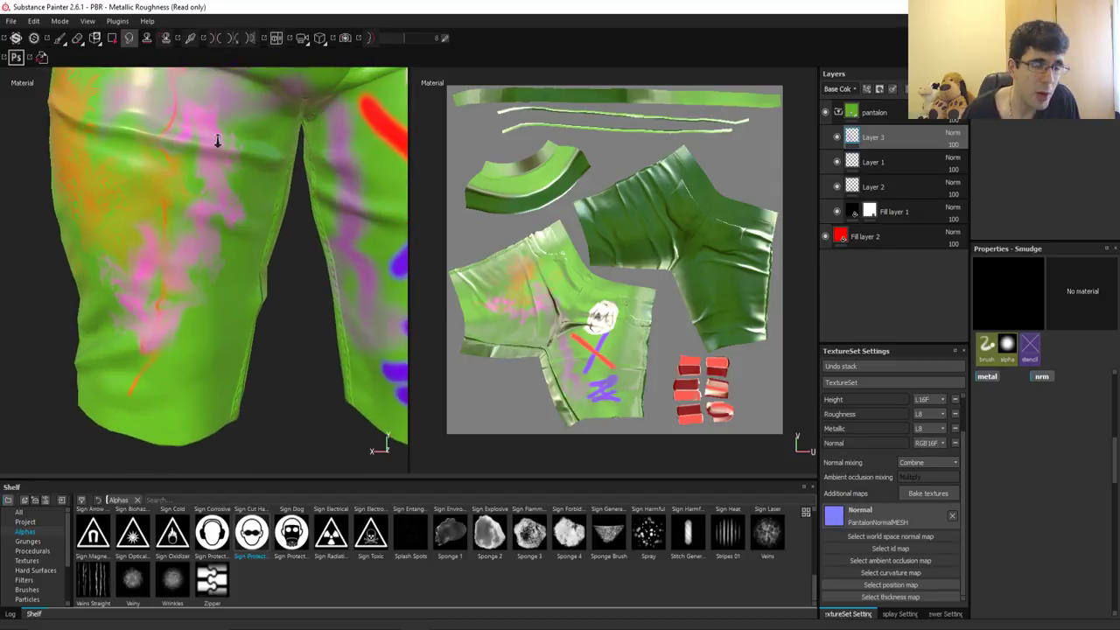
scroll(189, 210, "down", 4)
scroll(188, 210, "down", 1)
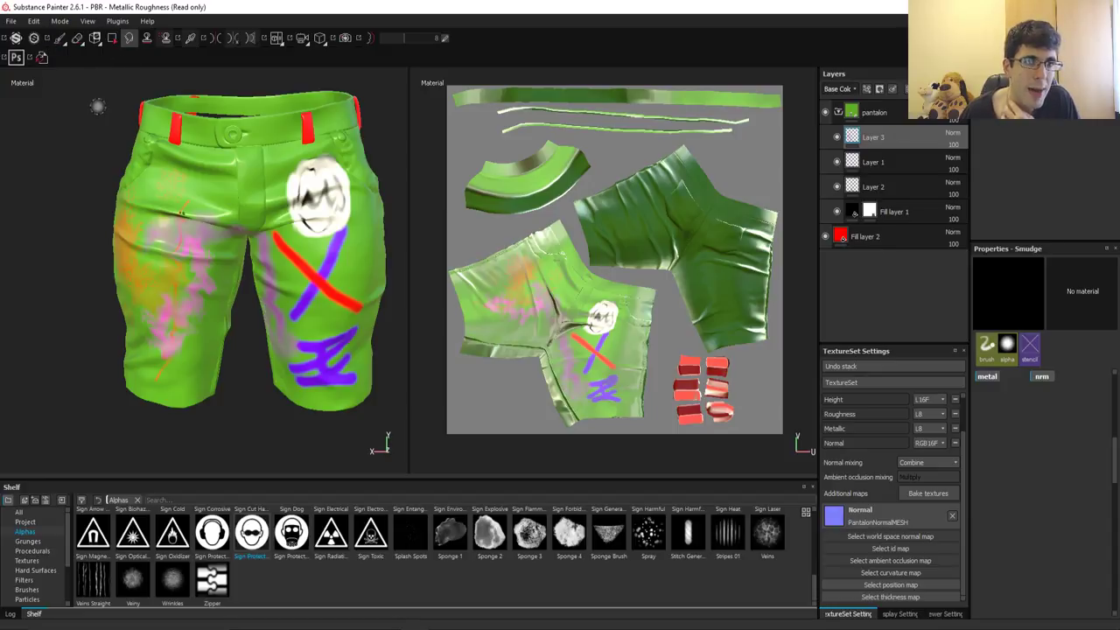
Step: With symmetry enabled, paint mirrored pink strokes on both hips, then turn symmetry off
left_click(217, 44)
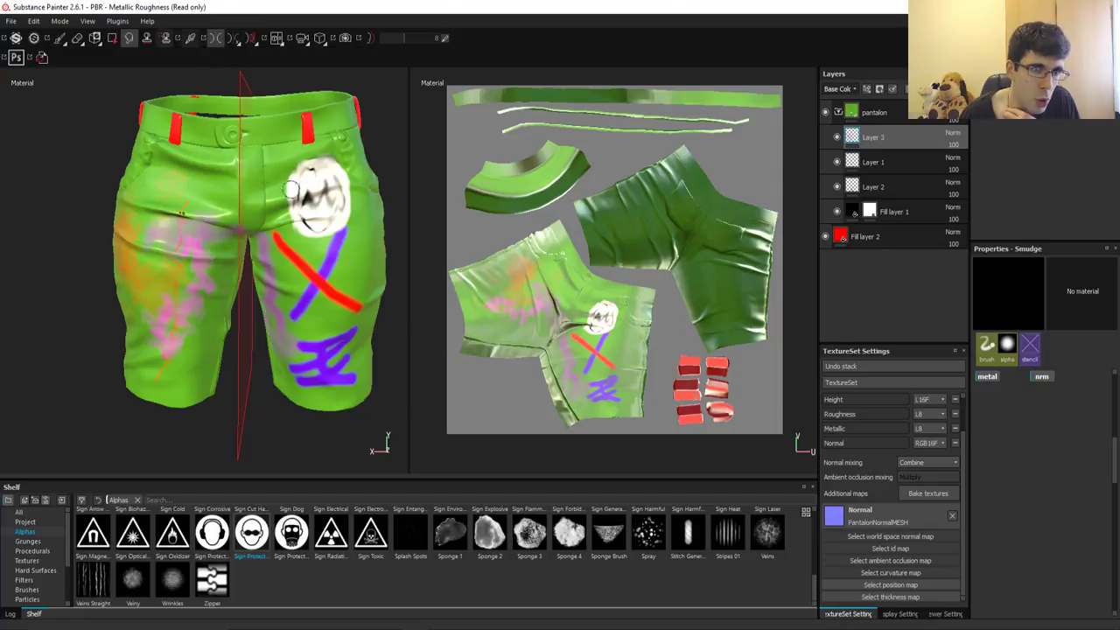
key("1")
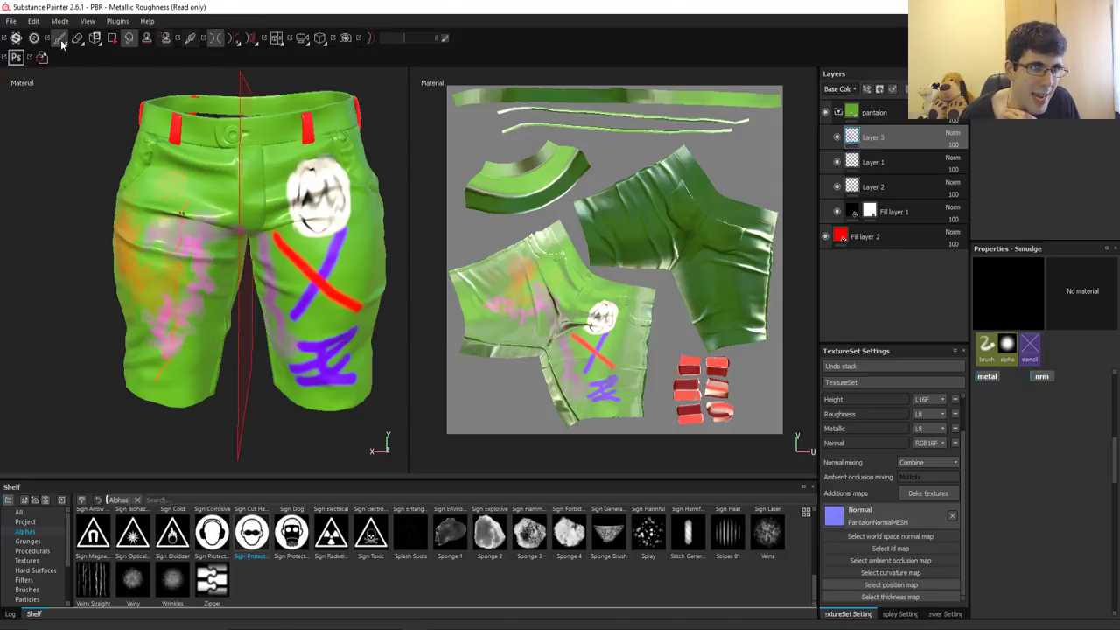
left_click_drag(289, 175, 290, 147)
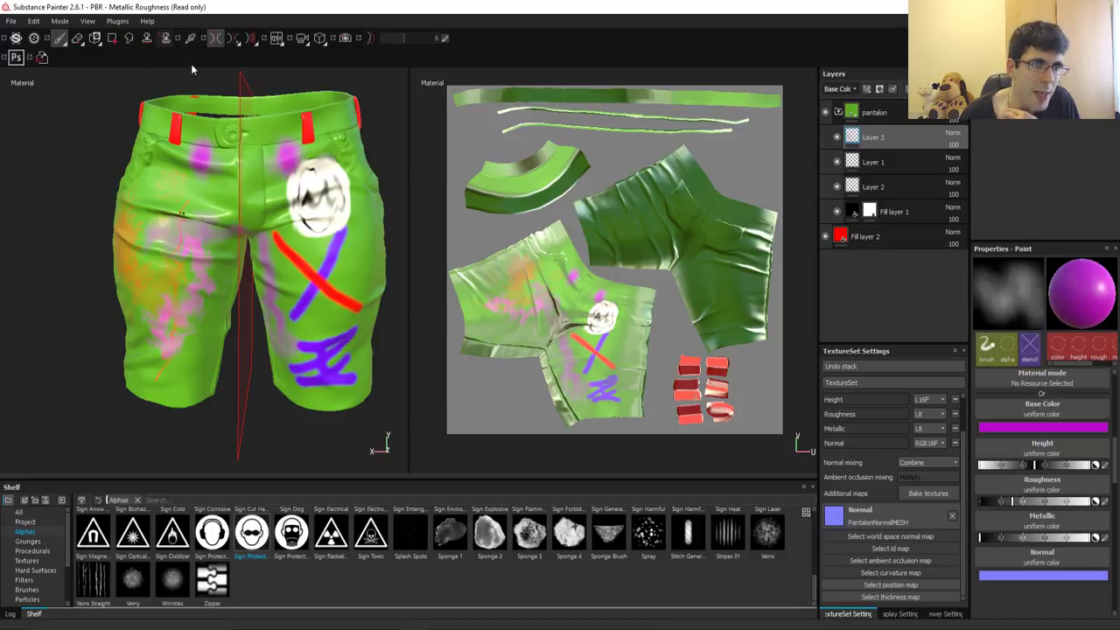
key("l")
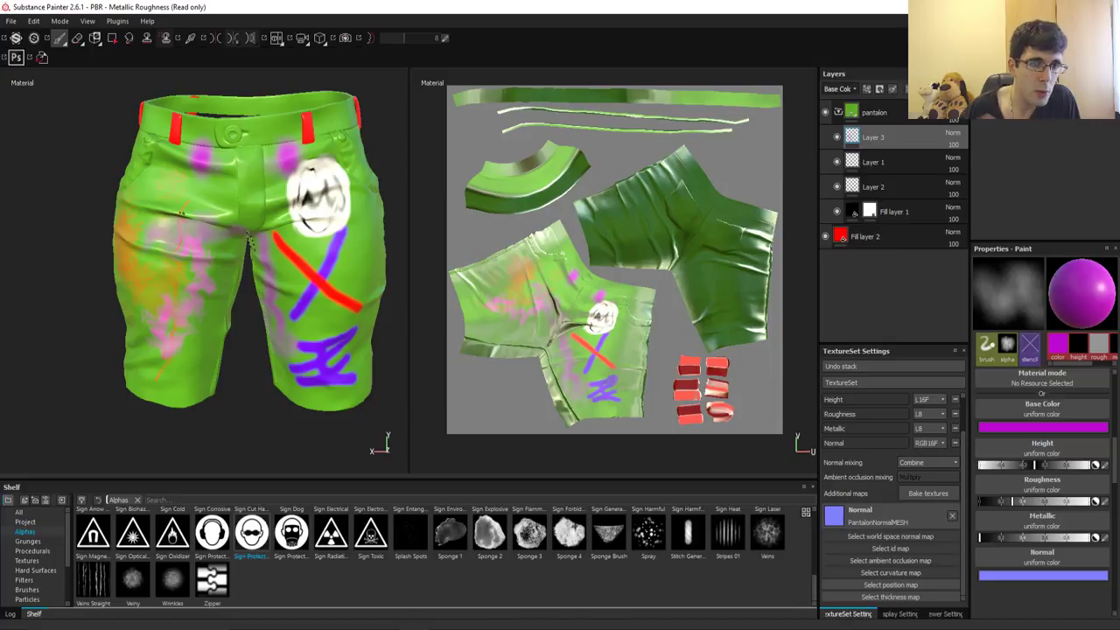